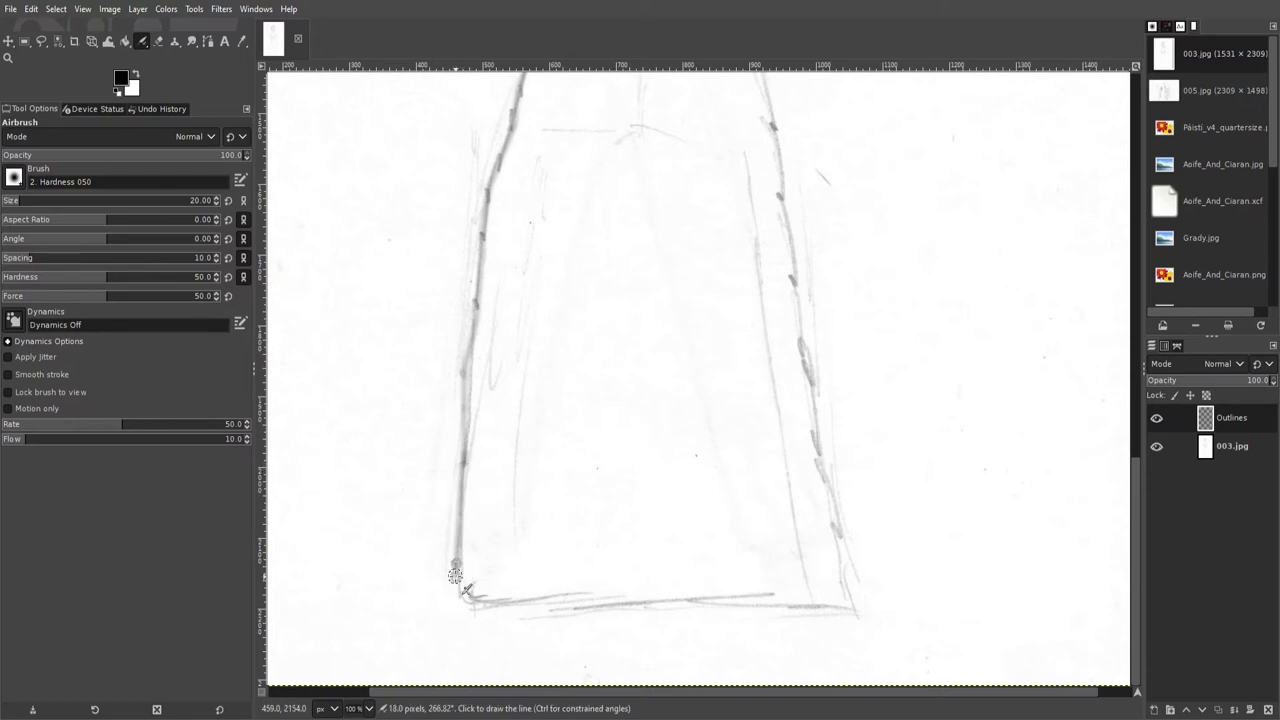
- Airbrush the shoulder lines and the outer edges of the sleeves in black on the Outlines layer
{"action": "scroll", "coordinate": [831, 488], "scroll_direction": "up", "scroll_amount": 5}
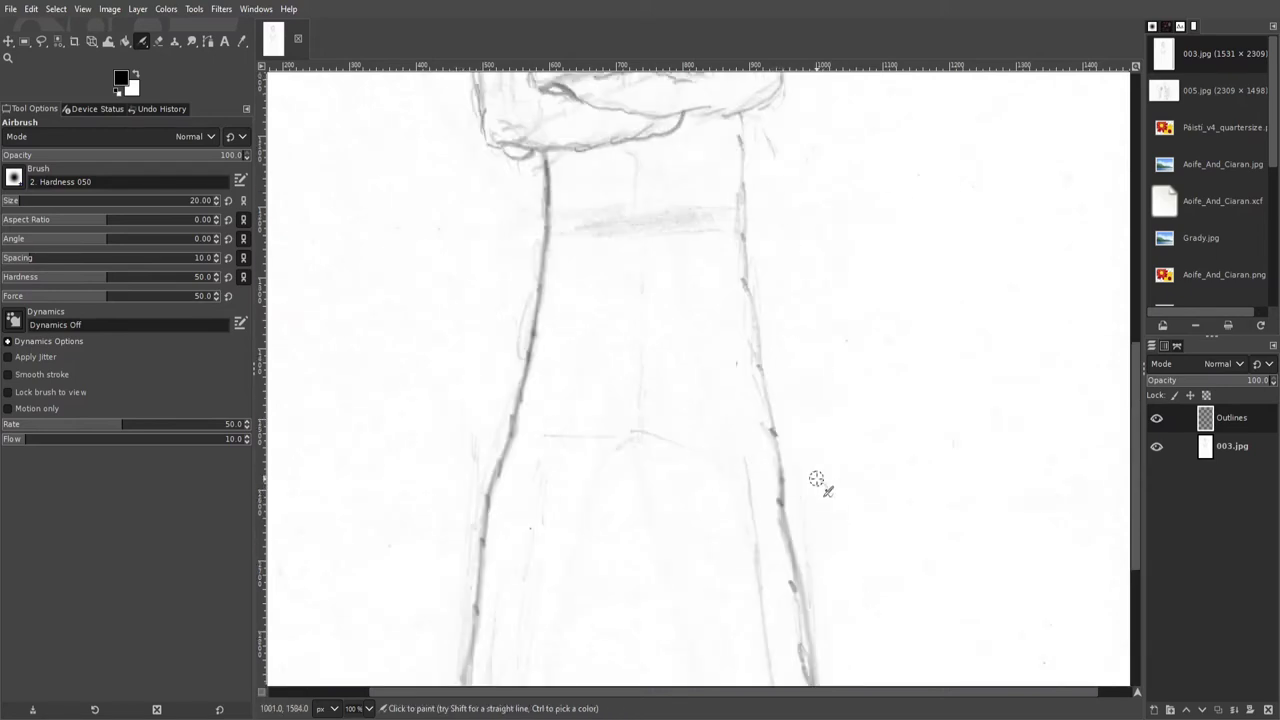
{"action": "scroll", "coordinate": [753, 340], "scroll_direction": "up", "scroll_amount": 5}
{"action": "scroll", "coordinate": [820, 278], "scroll_direction": "up", "scroll_amount": 1}
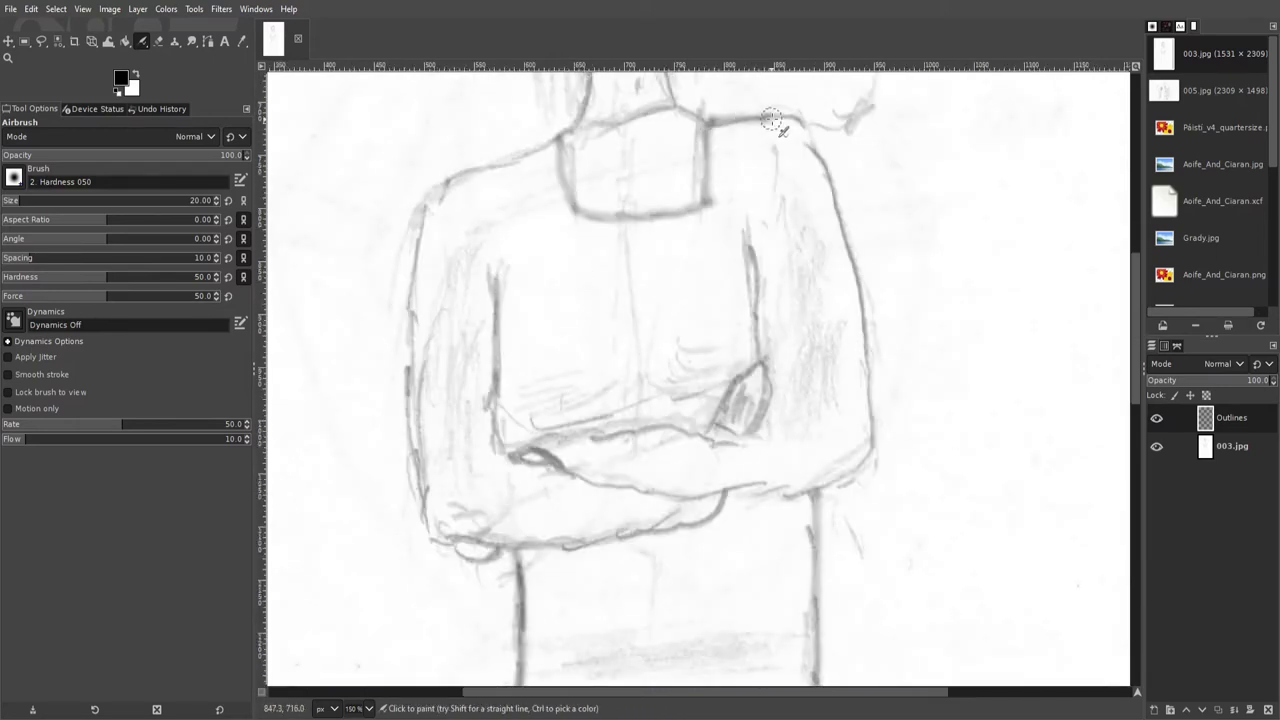
{"action": "mouse_move", "coordinate": [742, 119]}
{"action": "left_mouse_down"}
{"action": "mouse_move", "coordinate": [829, 169]}
{"action": "mouse_move", "coordinate": [829, 495]}
{"action": "left_mouse_up"}
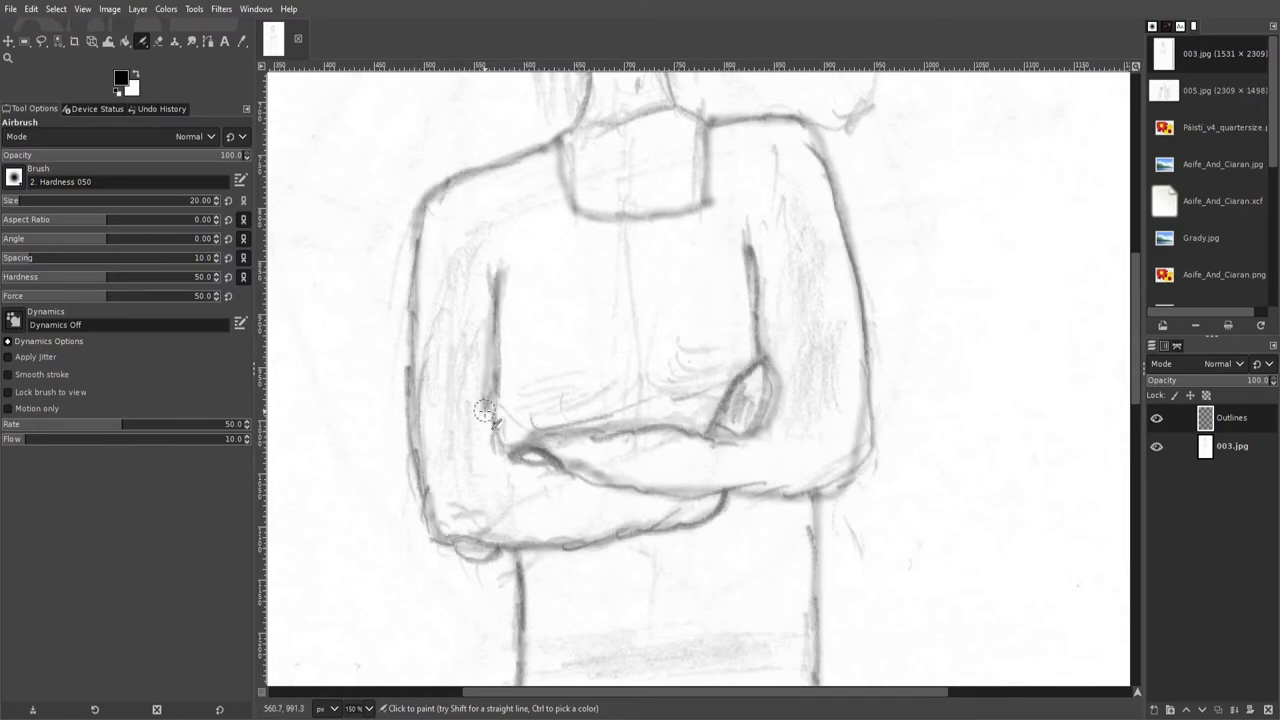
- Airbrush the outlines of the inner sleeves, crossed forearms and hands
{"action": "scroll", "coordinate": [485, 378], "scroll_direction": "up", "scroll_amount": 2}
{"action": "scroll", "coordinate": [554, 451], "scroll_direction": "left", "scroll_amount": 3}
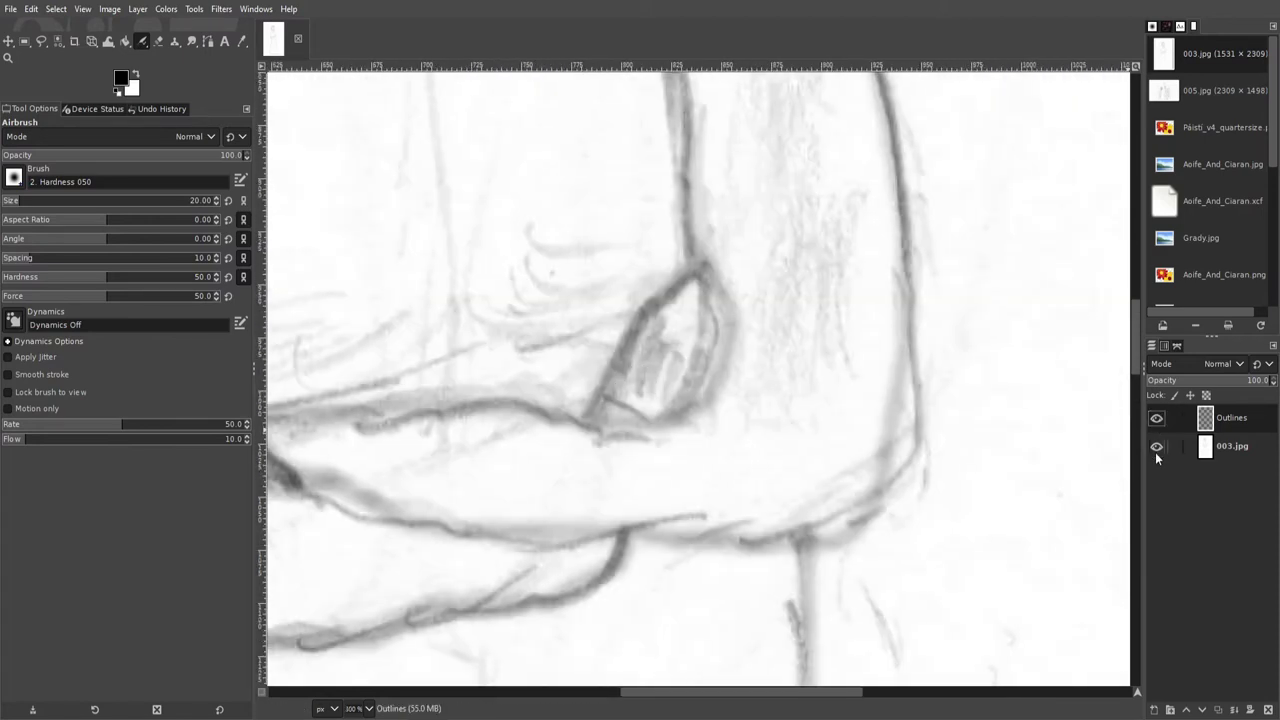
{"action": "scroll", "coordinate": [665, 403], "scroll_direction": "down", "scroll_amount": 1}
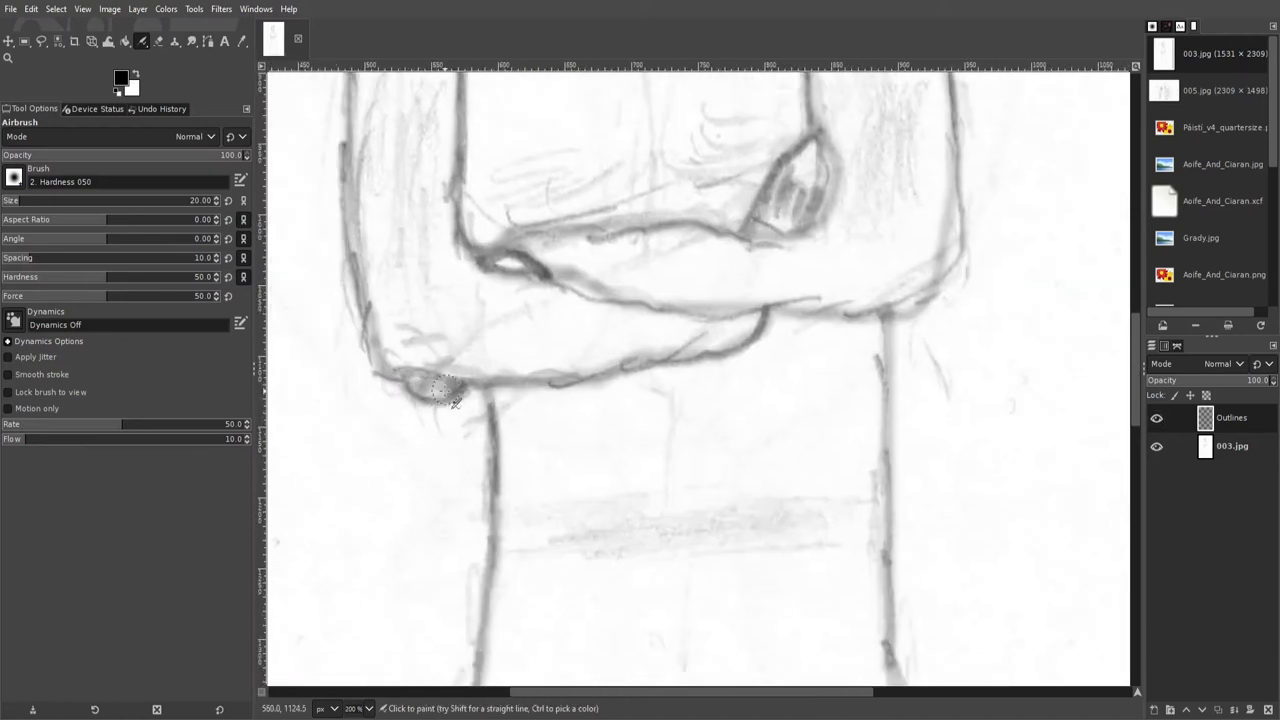
{"action": "scroll", "coordinate": [466, 397], "scroll_direction": "down", "scroll_amount": 2}
- Airbrush the outlines of the head, jaw and nose with the size 20 brush
{"action": "scroll", "coordinate": [443, 443], "scroll_direction": "up", "scroll_amount": 5}
{"action": "scroll", "coordinate": [678, 347], "scroll_direction": "down", "scroll_amount": 2}
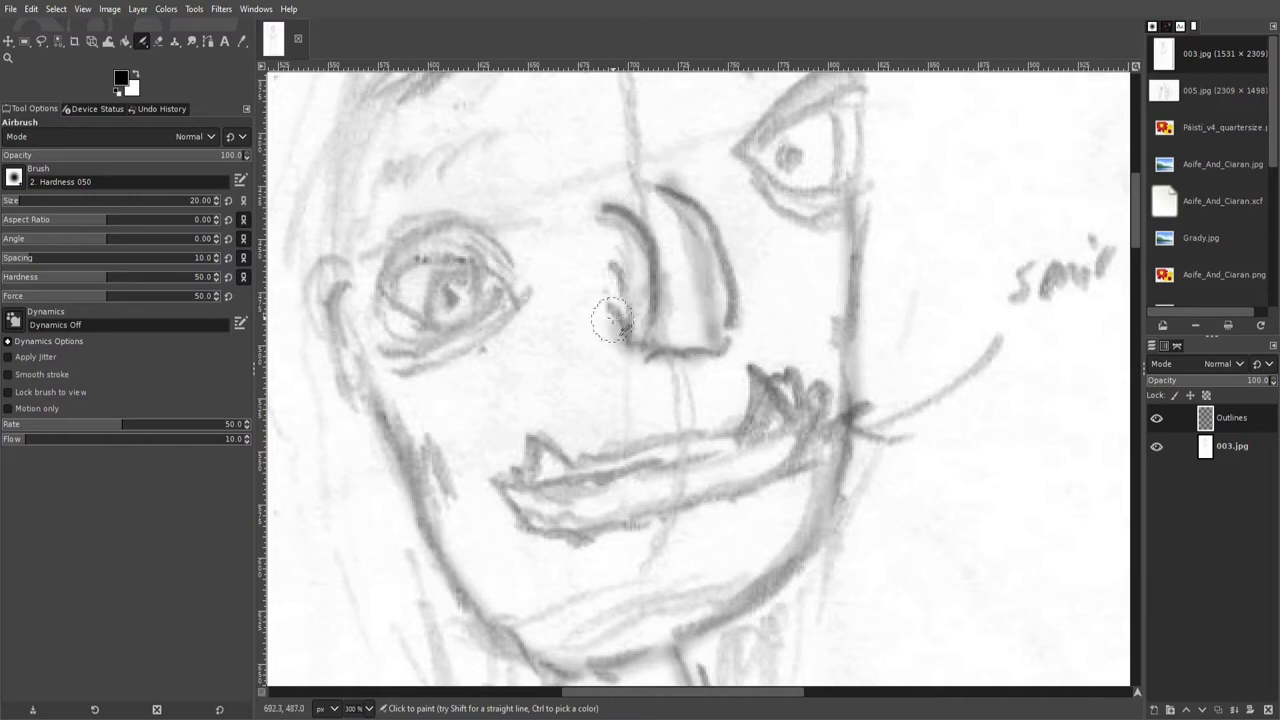
{"action": "scroll", "coordinate": [640, 350], "scroll_direction": "up", "scroll_amount": 4}
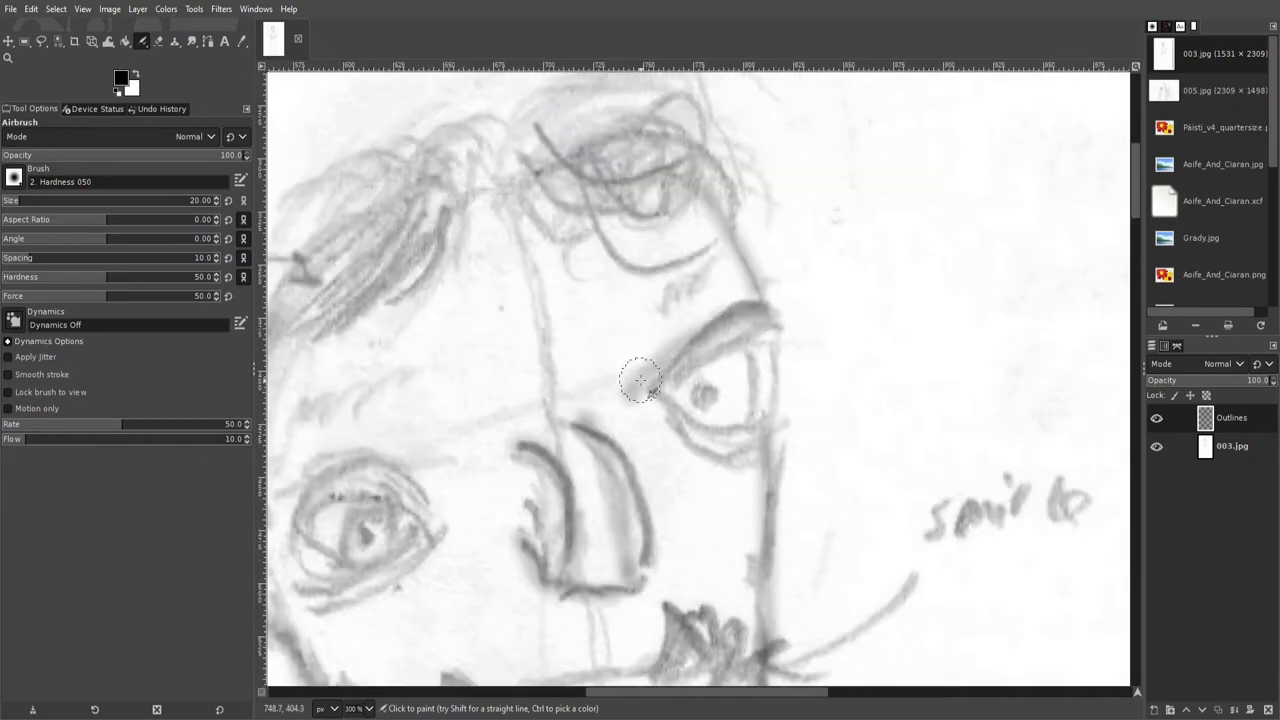
- Set the airbrush size to 10 and trace the lids of the higher eye
{"action": "left_click", "coordinate": [60, 200]}
{"action": "scroll", "coordinate": [765, 337], "scroll_direction": "up", "scroll_amount": 1}
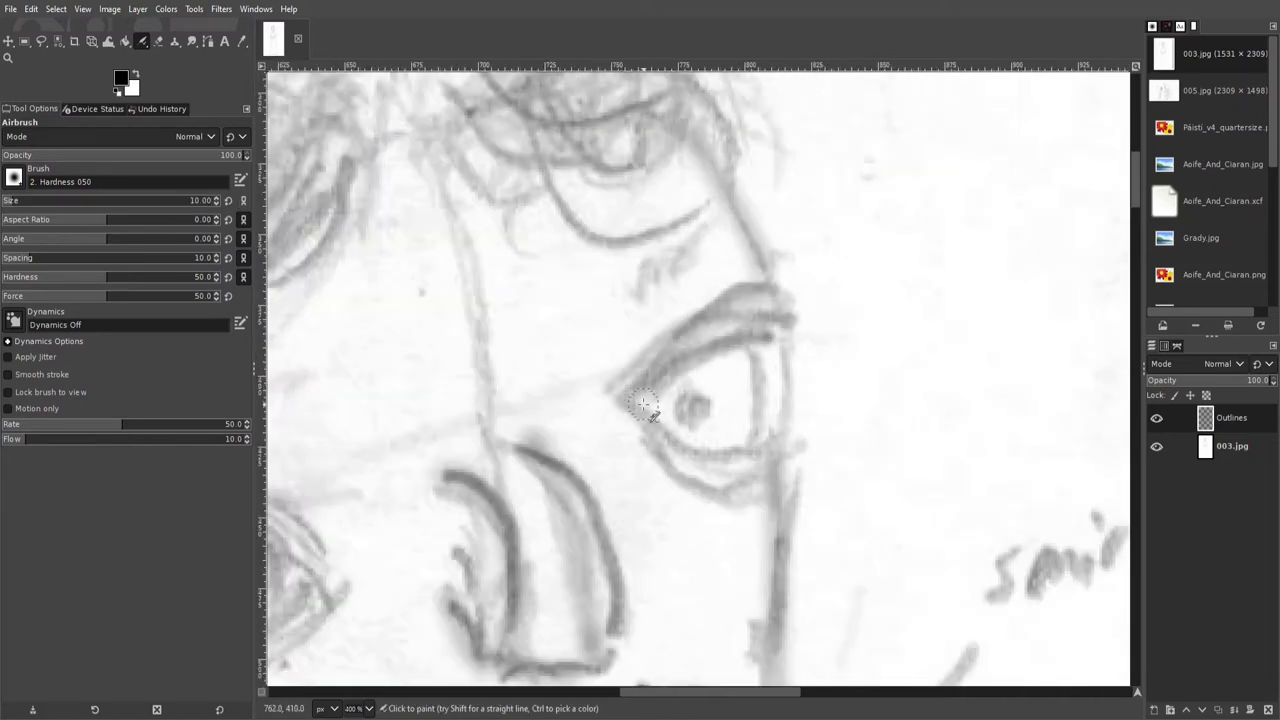
{"action": "left_click_drag", "start_coordinate": [690, 450], "coordinate": [786, 471]}
- Airbrush the outline of the lower eye beside the ear and darken the pupils
{"action": "scroll", "coordinate": [620, 420], "scroll_direction": "down", "scroll_amount": 3}
{"action": "scroll", "coordinate": [620, 420], "scroll_direction": "left", "scroll_amount": 5}
{"action": "mouse_move", "coordinate": [466, 380]}
{"action": "left_mouse_down"}
{"action": "mouse_move", "coordinate": [655, 384]}
{"action": "mouse_move", "coordinate": [481, 394]}
{"action": "mouse_move", "coordinate": [665, 395]}
{"action": "mouse_move", "coordinate": [500, 310]}
{"action": "left_mouse_up"}
{"action": "scroll", "coordinate": [518, 335], "scroll_direction": "right", "scroll_amount": 4}
{"action": "scroll", "coordinate": [518, 335], "scroll_direction": "up", "scroll_amount": 2}
{"action": "scroll", "coordinate": [518, 498], "scroll_direction": "left", "scroll_amount": 3}
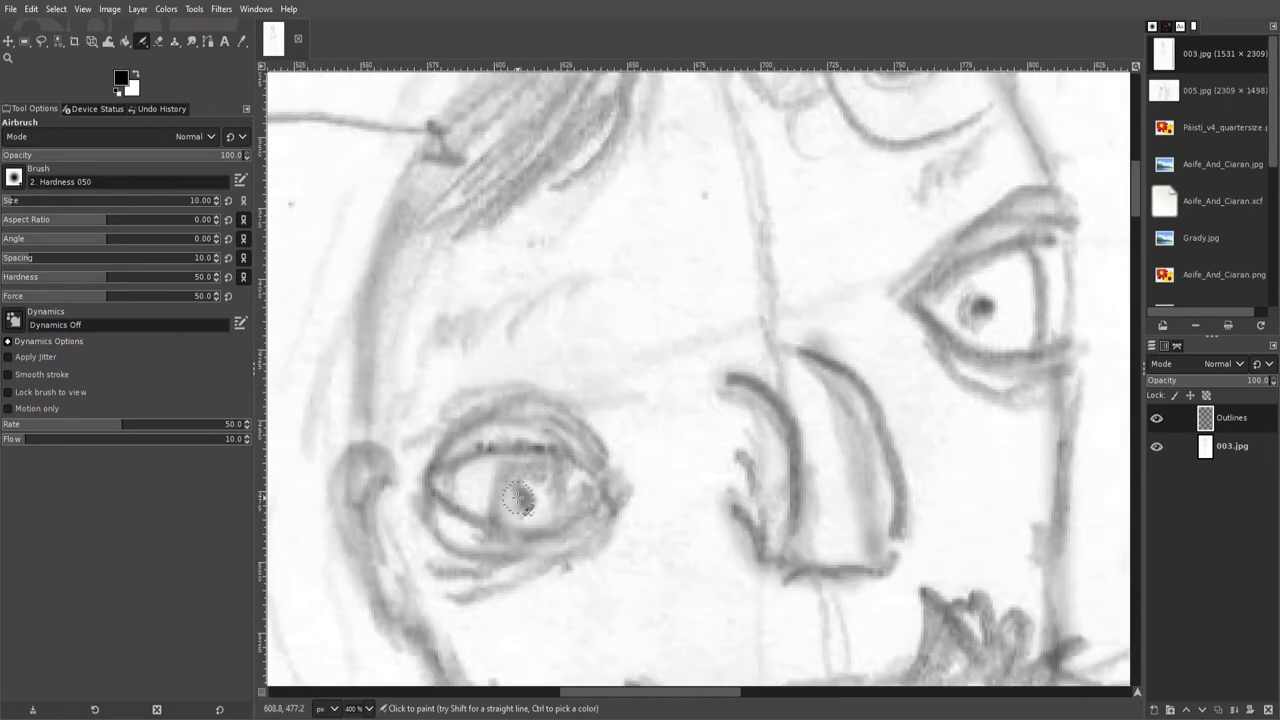
- Erase stray airbrush marks from the facial outlines
{"action": "scroll", "coordinate": [572, 537], "scroll_direction": "down", "scroll_amount": 5}
{"action": "key", "text": "shift+e"}
{"action": "scroll", "coordinate": [661, 375], "scroll_direction": "up", "scroll_amount": 6}
{"action": "mouse_move", "coordinate": [789, 296]}
{"action": "left_mouse_down"}
{"action": "mouse_move", "coordinate": [748, 363]}
{"action": "mouse_move", "coordinate": [846, 580]}
{"action": "mouse_move", "coordinate": [830, 300]}
{"action": "left_mouse_up"}
- Airbrush the outlines of the lips and protruding teeth, checking the line work with the sketch layer hidden
{"action": "key", "text": "a"}
{"action": "left_click_drag", "start_coordinate": [609, 420], "coordinate": [830, 470]}
{"action": "scroll", "coordinate": [720, 342], "scroll_direction": "down", "scroll_amount": 5}
{"action": "scroll", "coordinate": [695, 330], "scroll_direction": "up", "scroll_amount": 5}
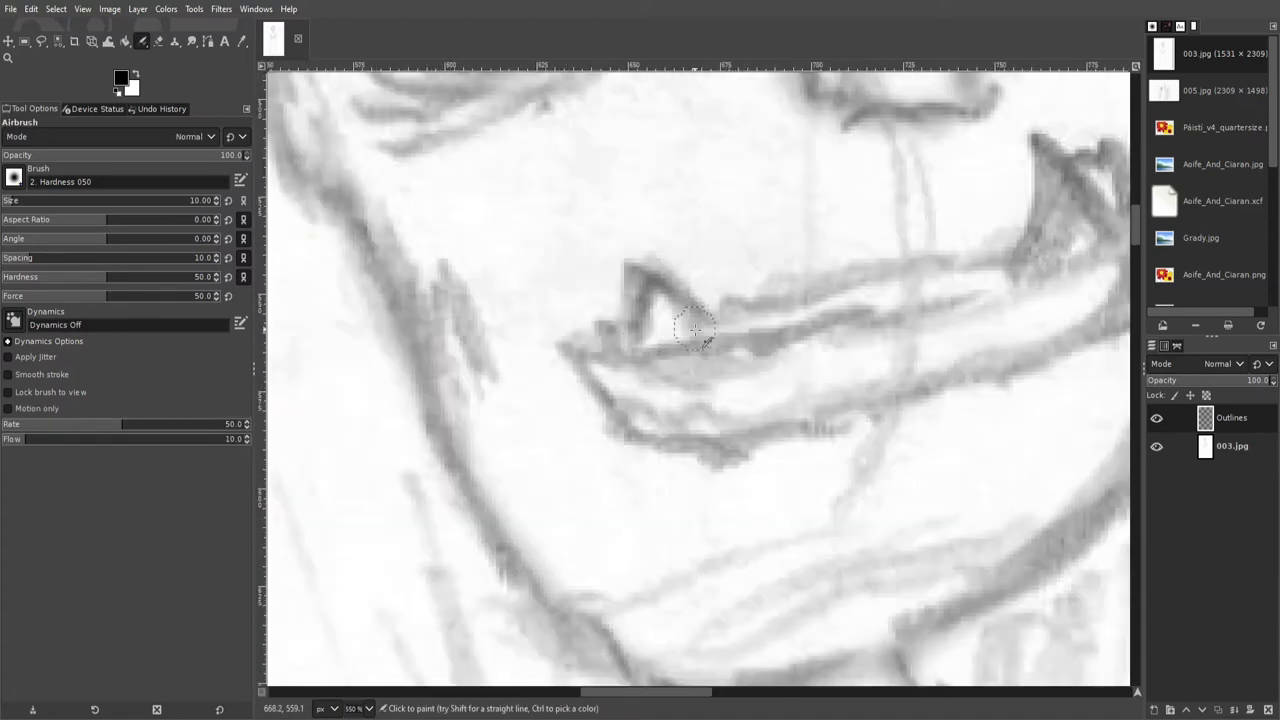
{"action": "scroll", "coordinate": [695, 330], "scroll_direction": "down", "scroll_amount": 5}
{"action": "scroll", "coordinate": [697, 250], "scroll_direction": "up", "scroll_amount": 5}
{"action": "left_click_drag", "start_coordinate": [628, 205], "coordinate": [697, 245]}
{"action": "left_click_drag", "start_coordinate": [727, 287], "coordinate": [640, 330]}
{"action": "scroll", "coordinate": [640, 330], "scroll_direction": "down", "scroll_amount": 5}
{"action": "scroll", "coordinate": [640, 330], "scroll_direction": "up", "scroll_amount": 5}
{"action": "left_click_drag", "start_coordinate": [400, 400], "coordinate": [700, 350]}
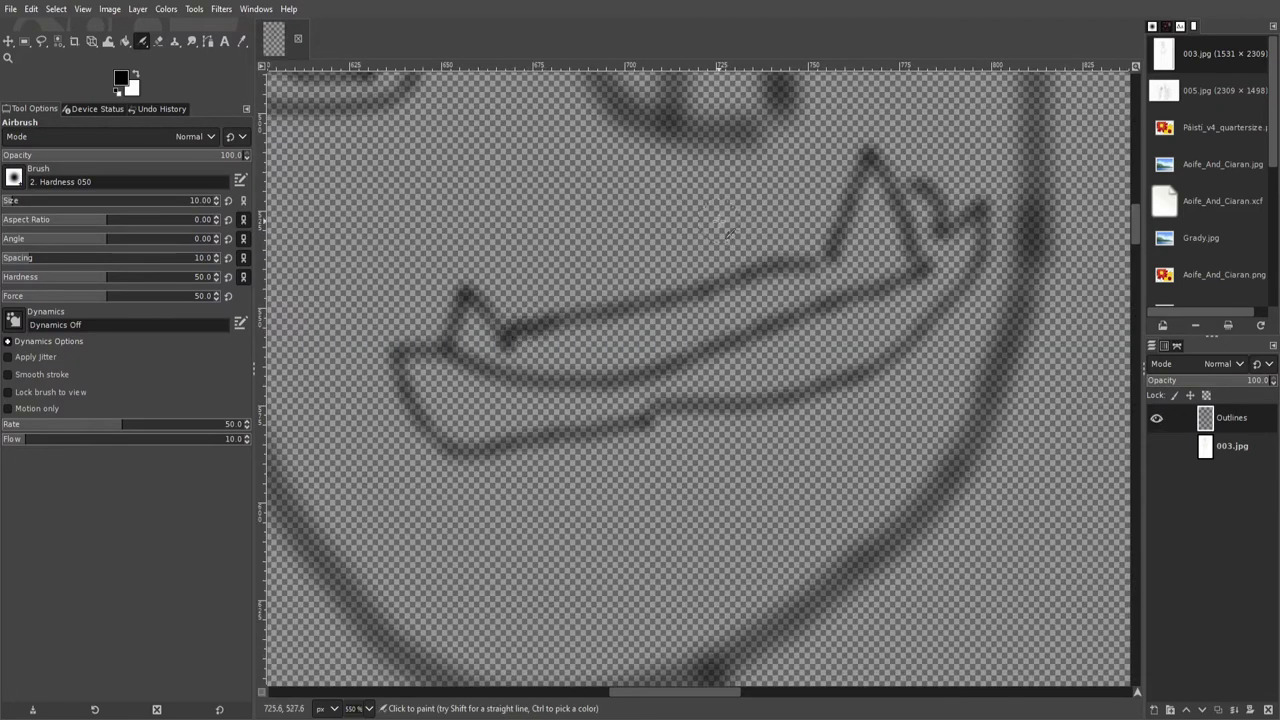
{"action": "scroll", "coordinate": [725, 227], "scroll_direction": "down", "scroll_amount": 6}
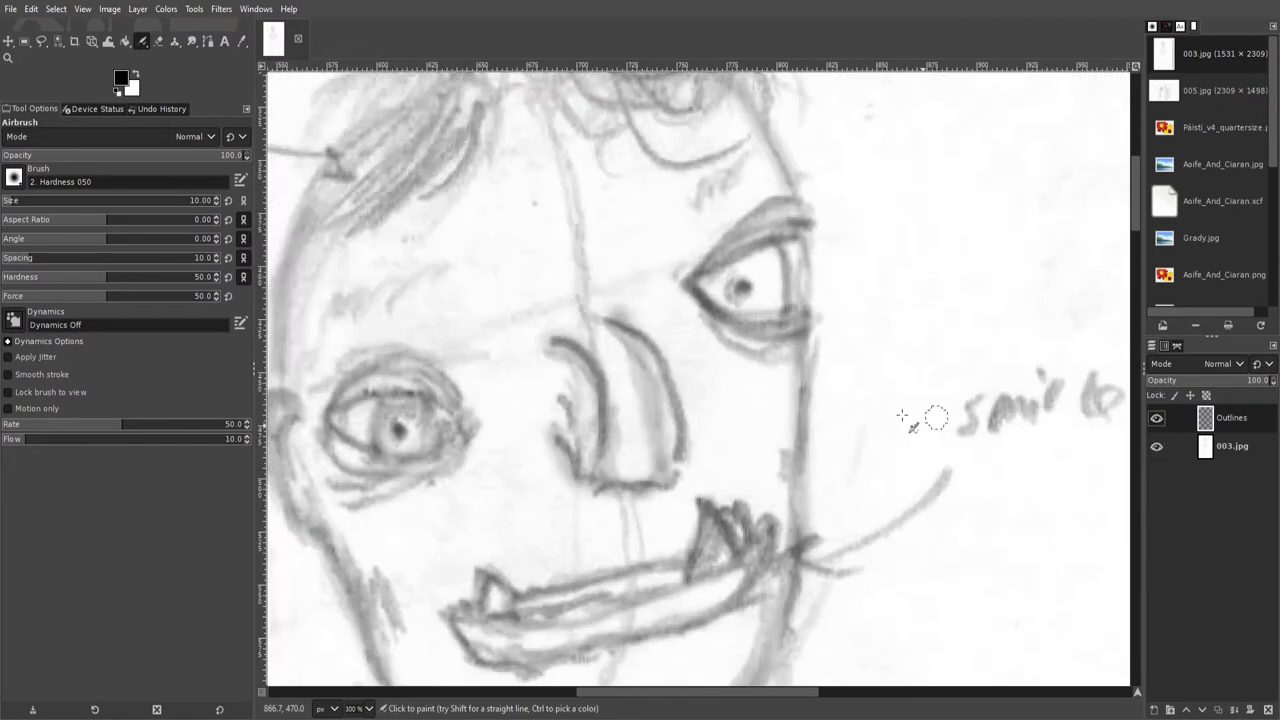
- Add a Skin layer directly below Outlines and choose a pale peach foreground colour
{"action": "scroll", "coordinate": [902, 415], "scroll_direction": "down", "scroll_amount": 1}
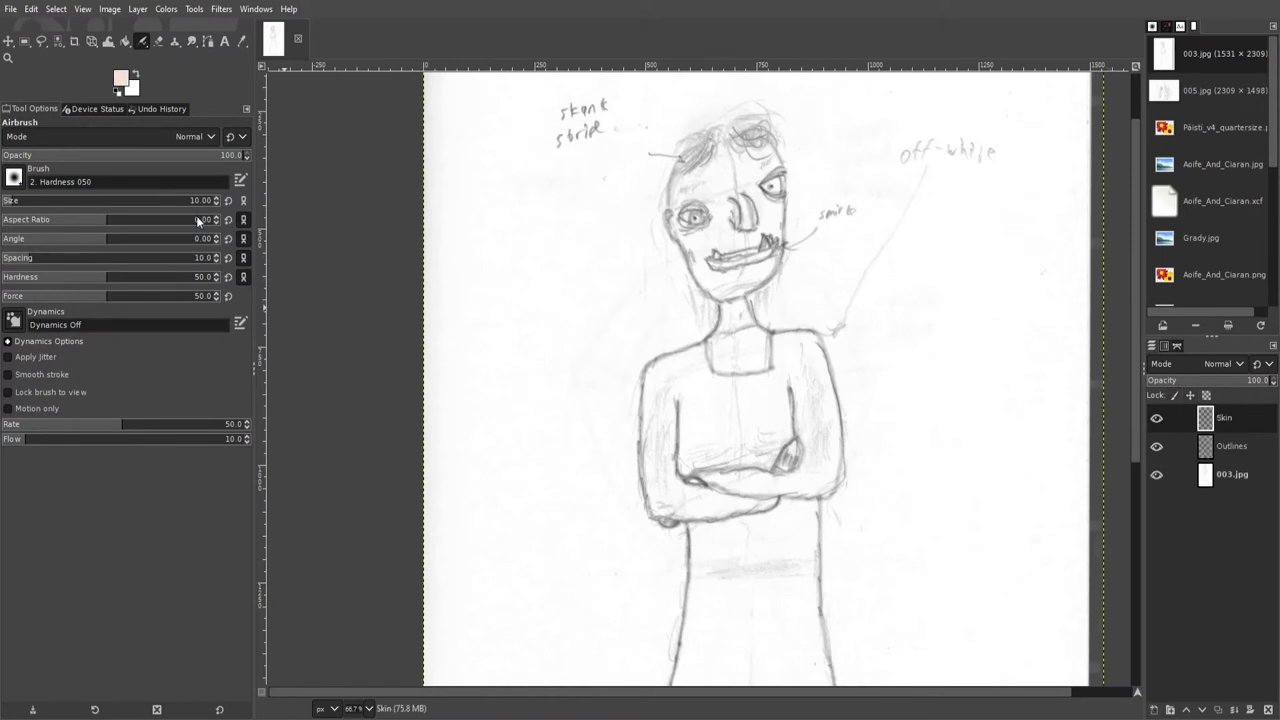
{"action": "scroll", "coordinate": [719, 340], "scroll_direction": "up", "scroll_amount": 4}
{"action": "left_click_drag", "start_coordinate": [1228, 458], "coordinate": [1228, 410]}
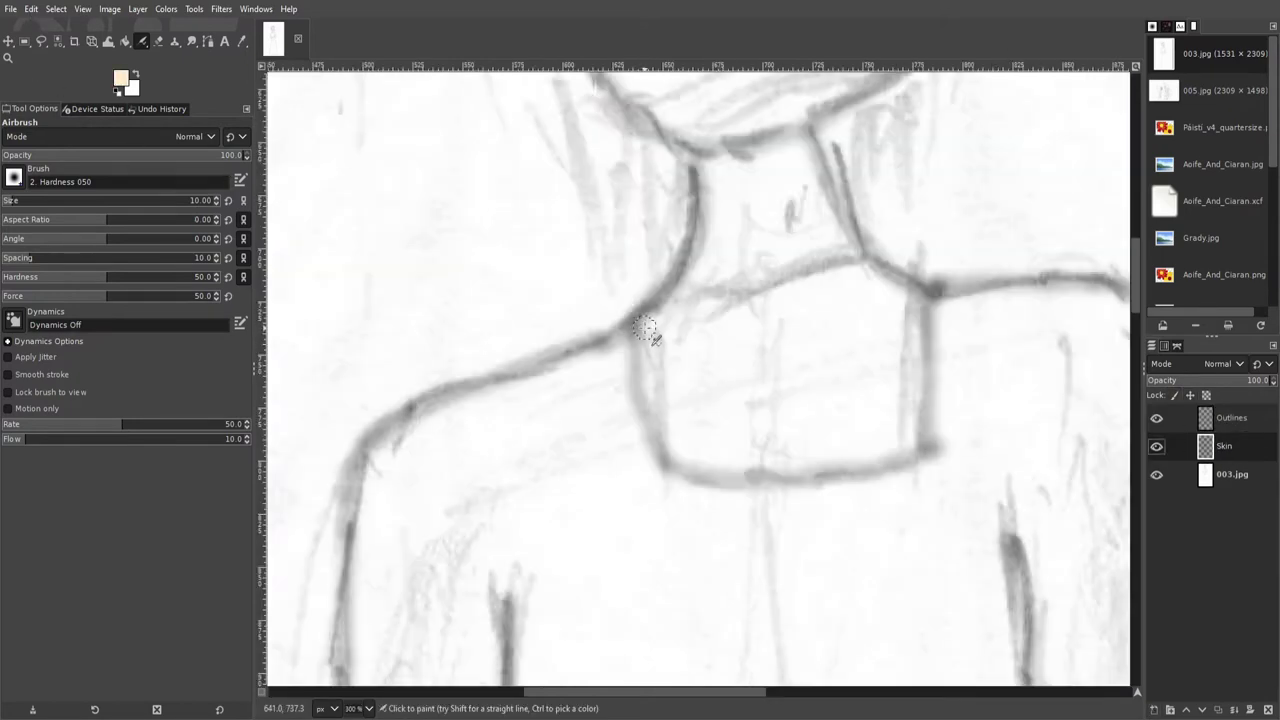
- Paint a peach border inside the neckline and neck with the size 10 Paintbrush in Behind mode
{"action": "key", "text": "p"}
{"action": "left_click_drag", "start_coordinate": [643, 325], "coordinate": [666, 450]}
{"action": "left_click_drag", "start_coordinate": [928, 333], "coordinate": [931, 292]}
{"action": "scroll", "coordinate": [700, 380], "scroll_direction": "right", "scroll_amount": 4}
{"action": "scroll", "coordinate": [700, 380], "scroll_direction": "up", "scroll_amount": 1}
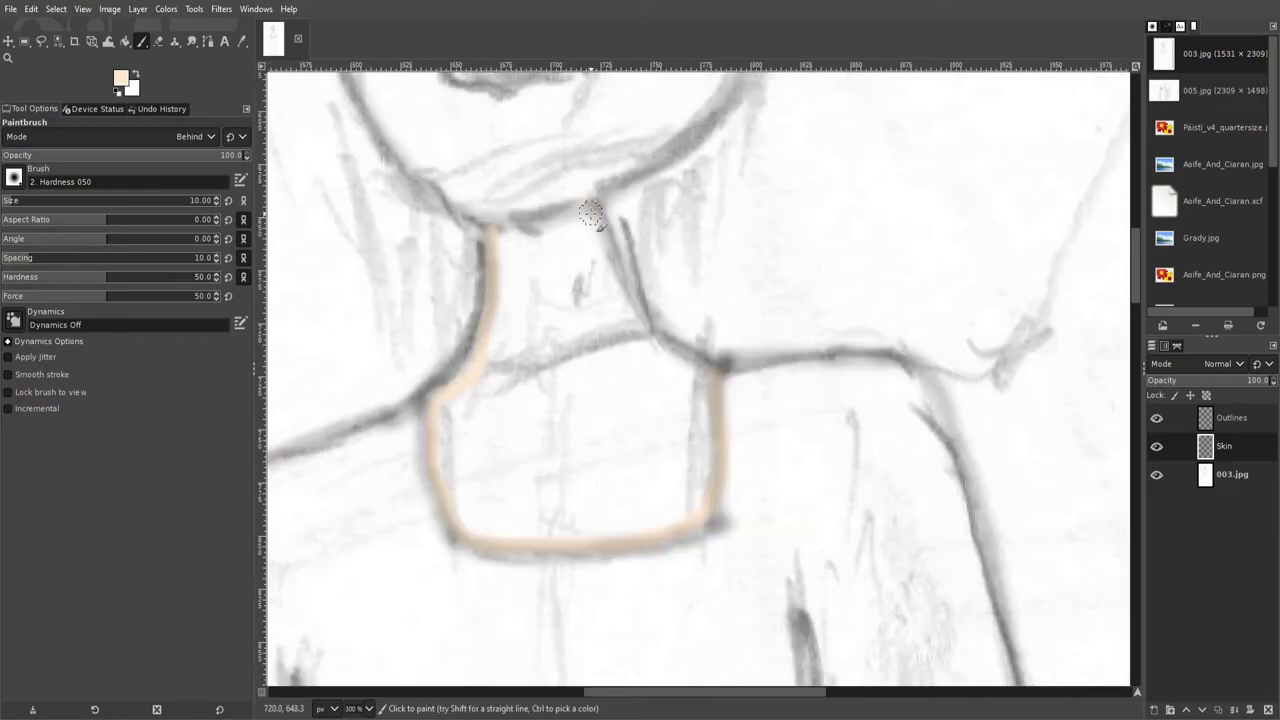
- Paint the peach border along the jaw and around the lower lip
{"action": "scroll", "coordinate": [658, 332], "scroll_direction": "up", "scroll_amount": 6}
{"action": "scroll", "coordinate": [537, 386], "scroll_direction": "left", "scroll_amount": 2}
{"action": "mouse_move", "coordinate": [390, 230]}
{"action": "left_mouse_down"}
{"action": "mouse_move", "coordinate": [470, 420]}
{"action": "mouse_move", "coordinate": [575, 515]}
{"action": "left_mouse_up"}
{"action": "left_click_drag", "start_coordinate": [518, 322], "coordinate": [543, 390]}
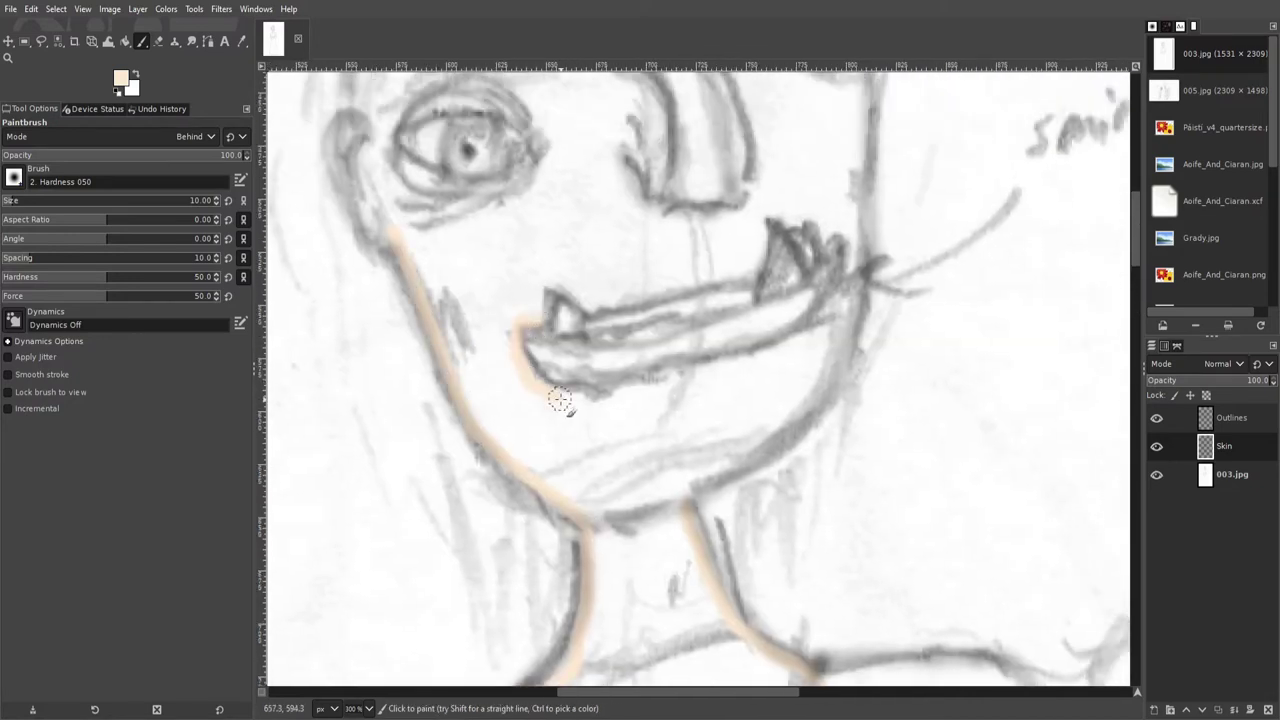
{"action": "scroll", "coordinate": [534, 420], "scroll_direction": "up", "scroll_amount": 2}
{"action": "scroll", "coordinate": [731, 425], "scroll_direction": "up", "scroll_amount": 2}
{"action": "scroll", "coordinate": [731, 425], "scroll_direction": "right", "scroll_amount": 2}
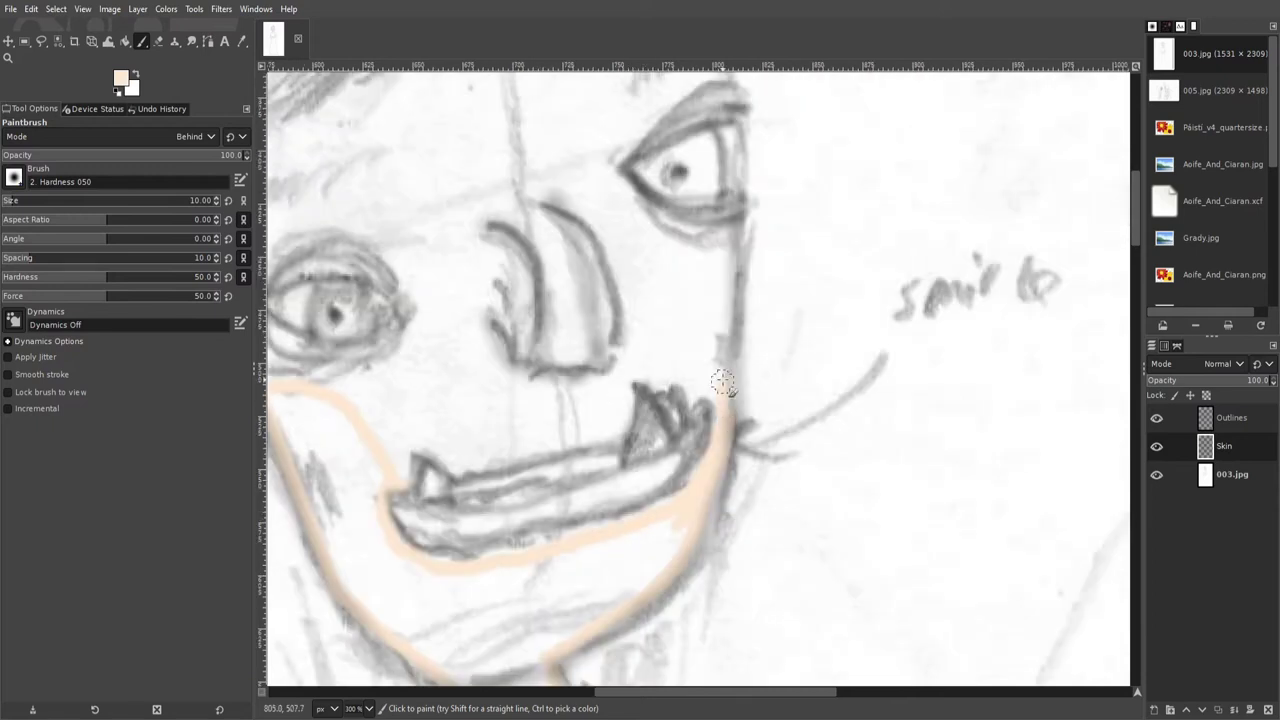
- Extend the peach border up the cheeks and ear and around both eyes
{"action": "left_click_drag", "start_coordinate": [731, 422], "coordinate": [728, 250]}
{"action": "scroll", "coordinate": [630, 325], "scroll_direction": "up", "scroll_amount": 2}
{"action": "scroll", "coordinate": [695, 210], "scroll_direction": "left", "scroll_amount": 3}
{"action": "scroll", "coordinate": [695, 210], "scroll_direction": "up", "scroll_amount": 1}
{"action": "left_click_drag", "start_coordinate": [433, 575], "coordinate": [400, 470]}
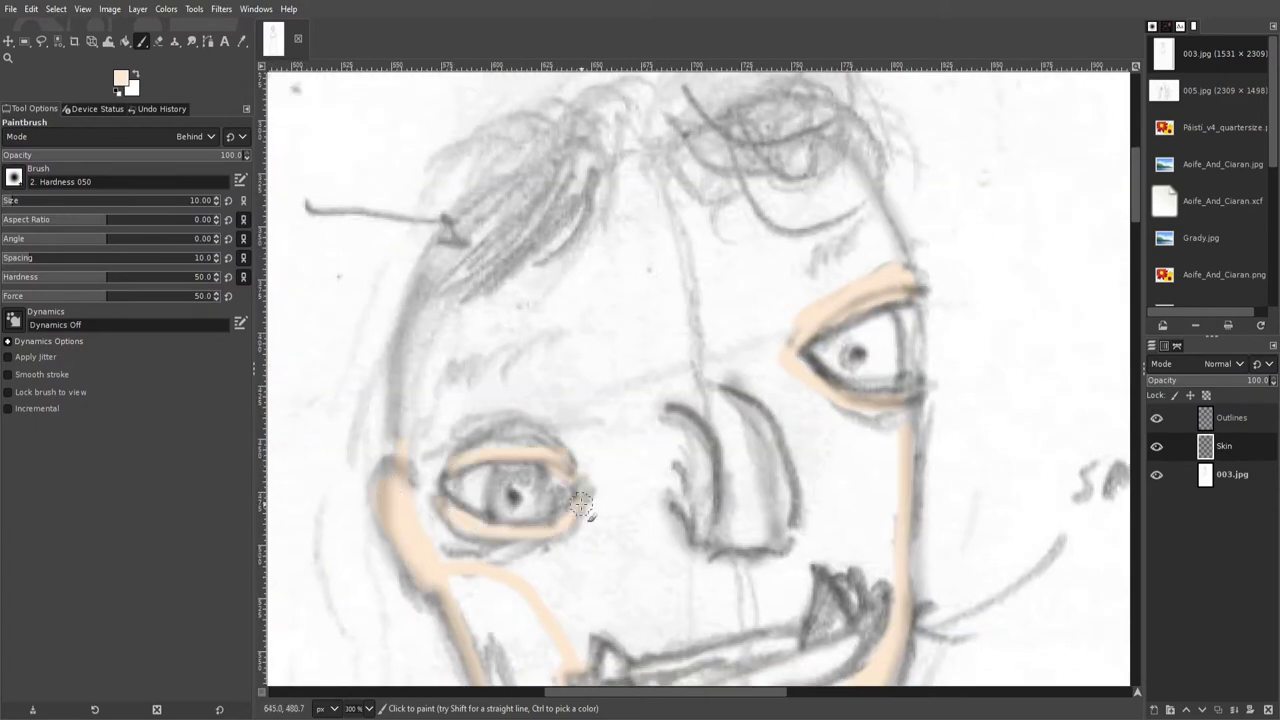
- Paint the peach border across the forehead and along the upper lip and teeth
{"action": "scroll", "coordinate": [362, 505], "scroll_direction": "up", "scroll_amount": 1}
{"action": "scroll", "coordinate": [362, 505], "scroll_direction": "right", "scroll_amount": 1}
{"action": "left_click_drag", "start_coordinate": [464, 238], "coordinate": [815, 252]}
{"action": "scroll", "coordinate": [571, 229], "scroll_direction": "down", "scroll_amount": 6}
{"action": "scroll", "coordinate": [571, 229], "scroll_direction": "right", "scroll_amount": 1}
{"action": "scroll", "coordinate": [489, 390], "scroll_direction": "up", "scroll_amount": 1}
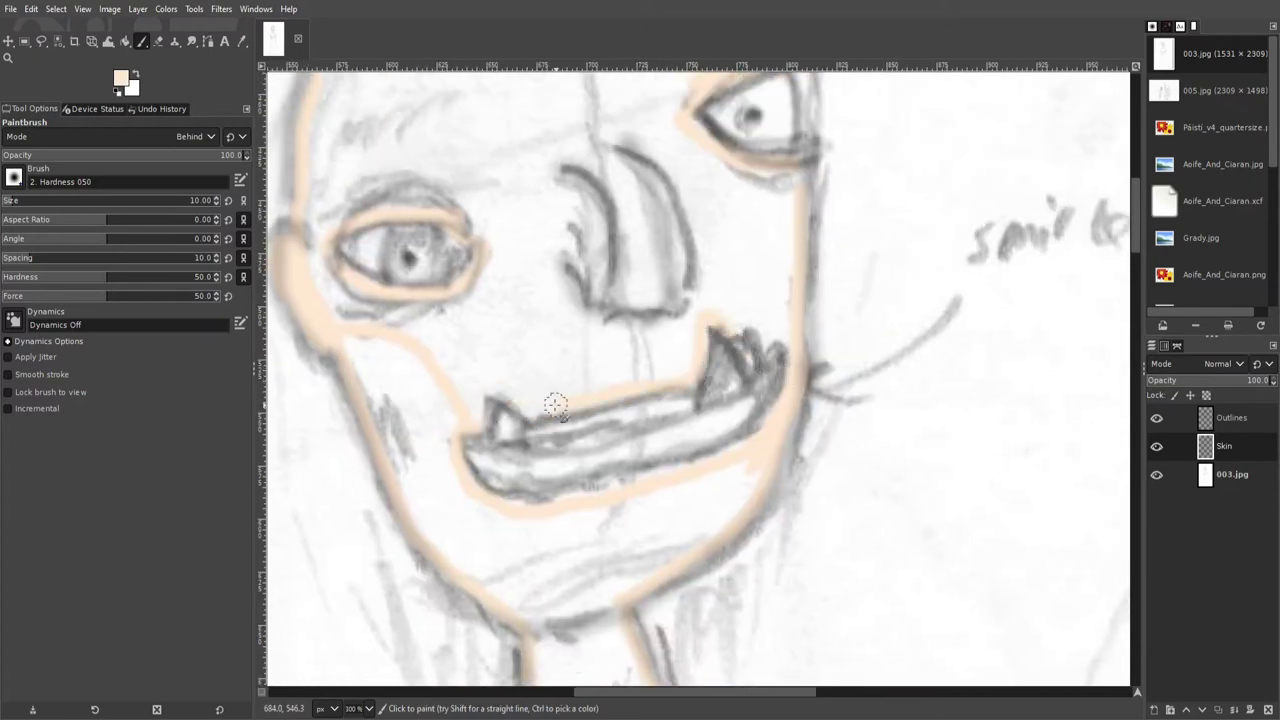
- Bucket fill the bordered face and neck areas with the peach skin colour
{"action": "scroll", "coordinate": [623, 425], "scroll_direction": "down", "scroll_amount": 3}
{"action": "scroll", "coordinate": [606, 209], "scroll_direction": "up", "scroll_amount": 5}
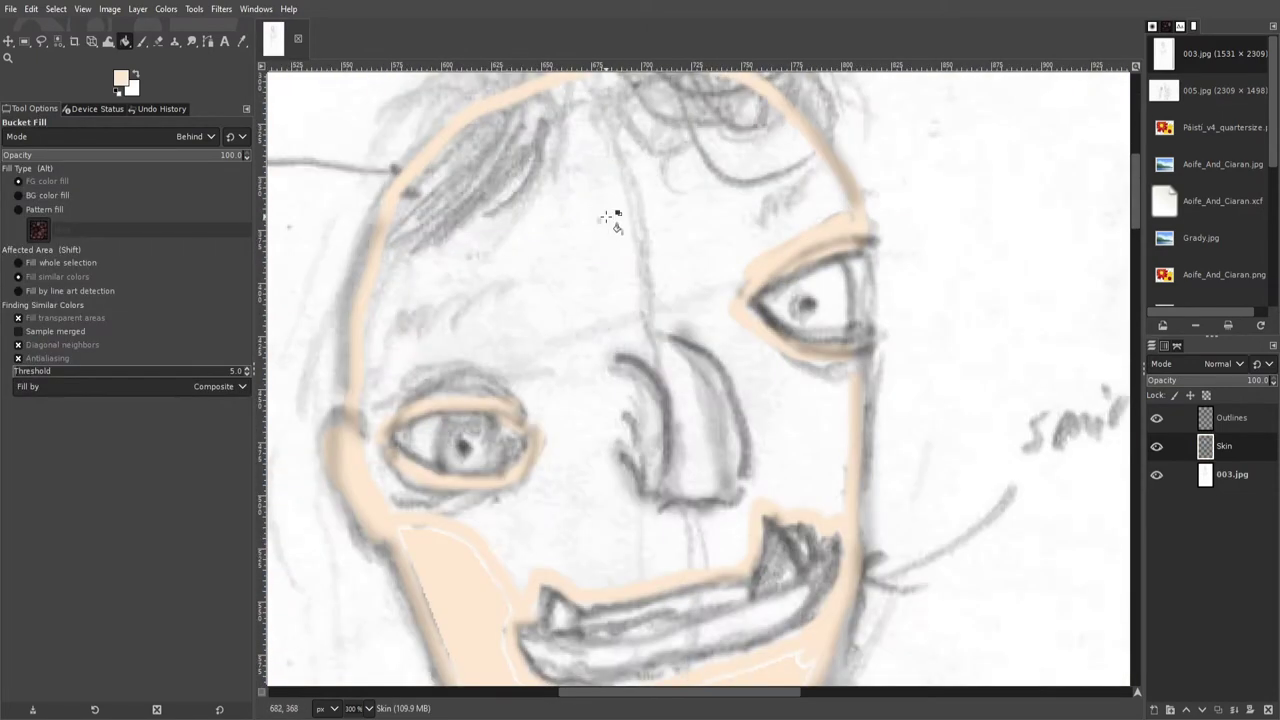
{"action": "scroll", "coordinate": [828, 283], "scroll_direction": "down", "scroll_amount": 4}
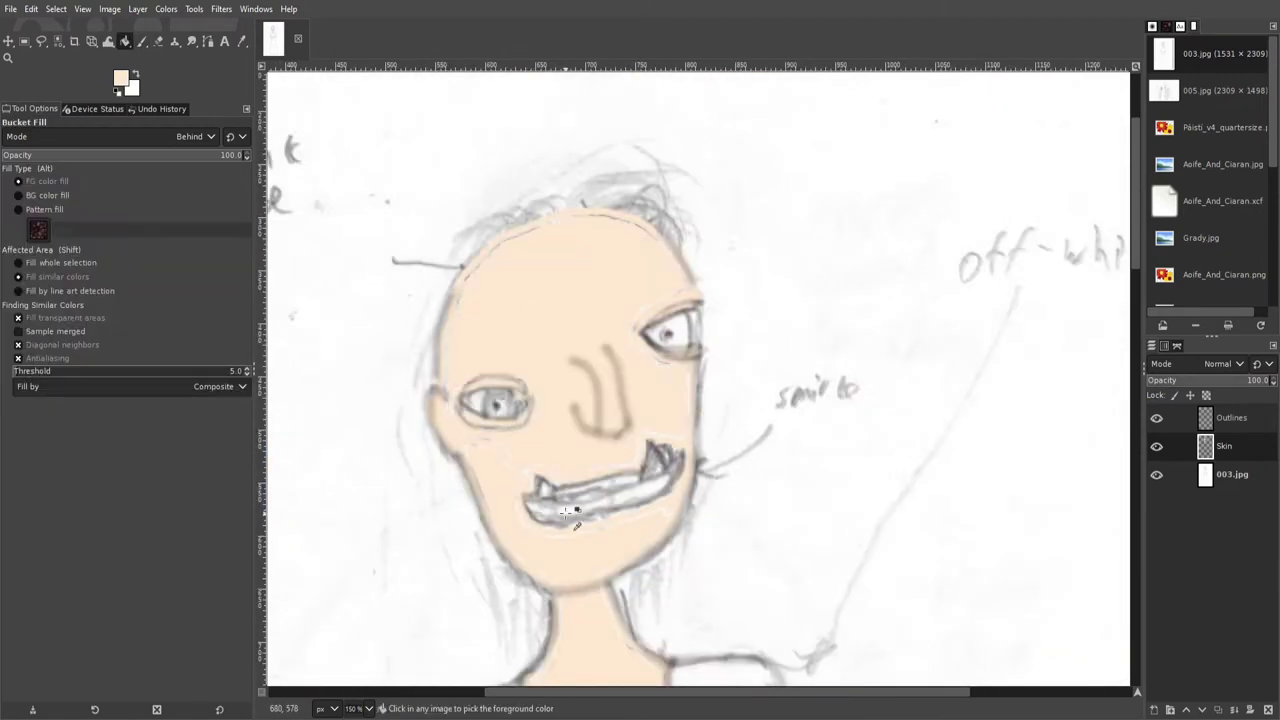
- Paint over the unfilled gaps on the forehead and around the eyes with a size 20 brush
{"action": "scroll", "coordinate": [762, 544], "scroll_direction": "up", "scroll_amount": 3}
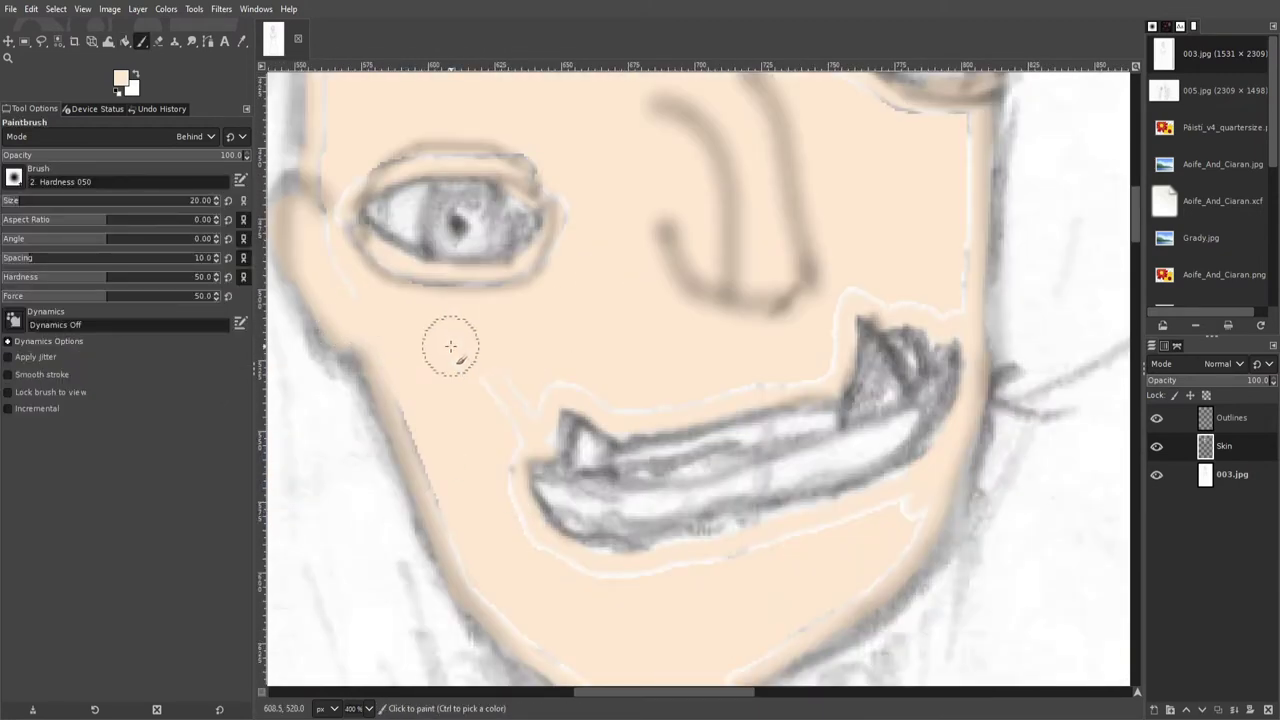
{"action": "scroll", "coordinate": [380, 300], "scroll_direction": "up", "scroll_amount": 6}
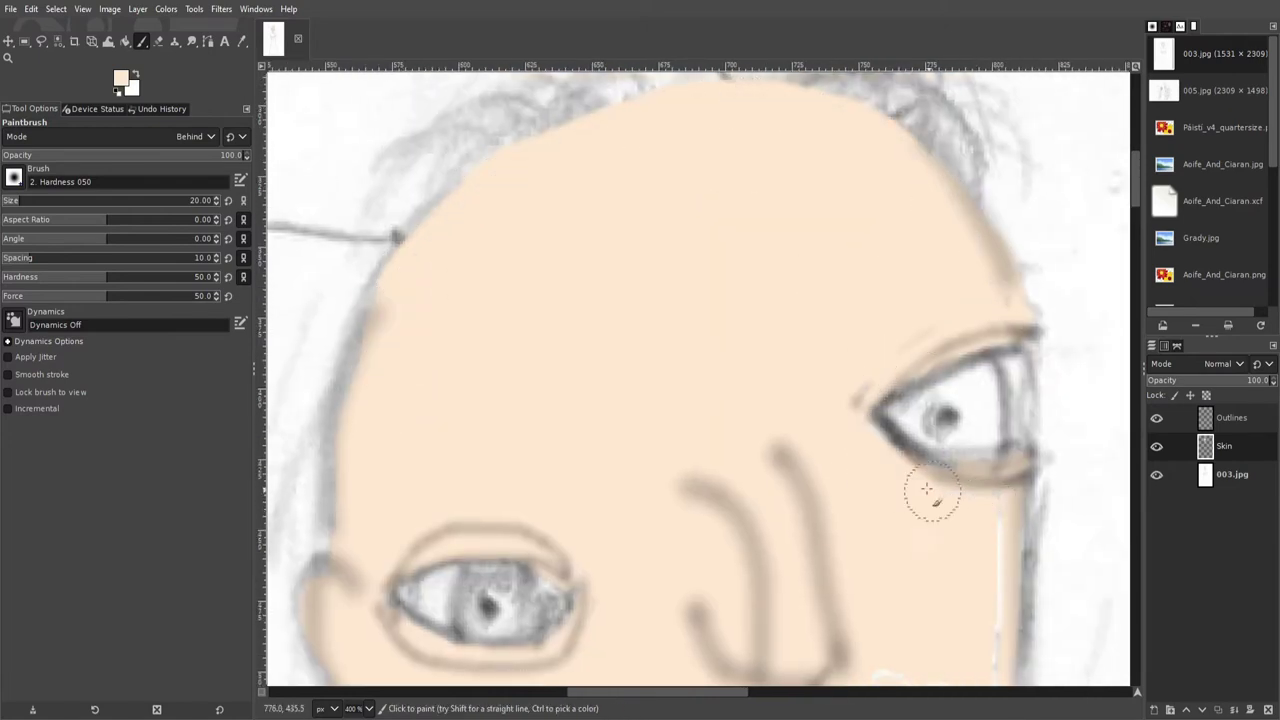
{"action": "scroll", "coordinate": [927, 489], "scroll_direction": "down", "scroll_amount": 5}
{"action": "scroll", "coordinate": [666, 363], "scroll_direction": "right", "scroll_amount": 2}
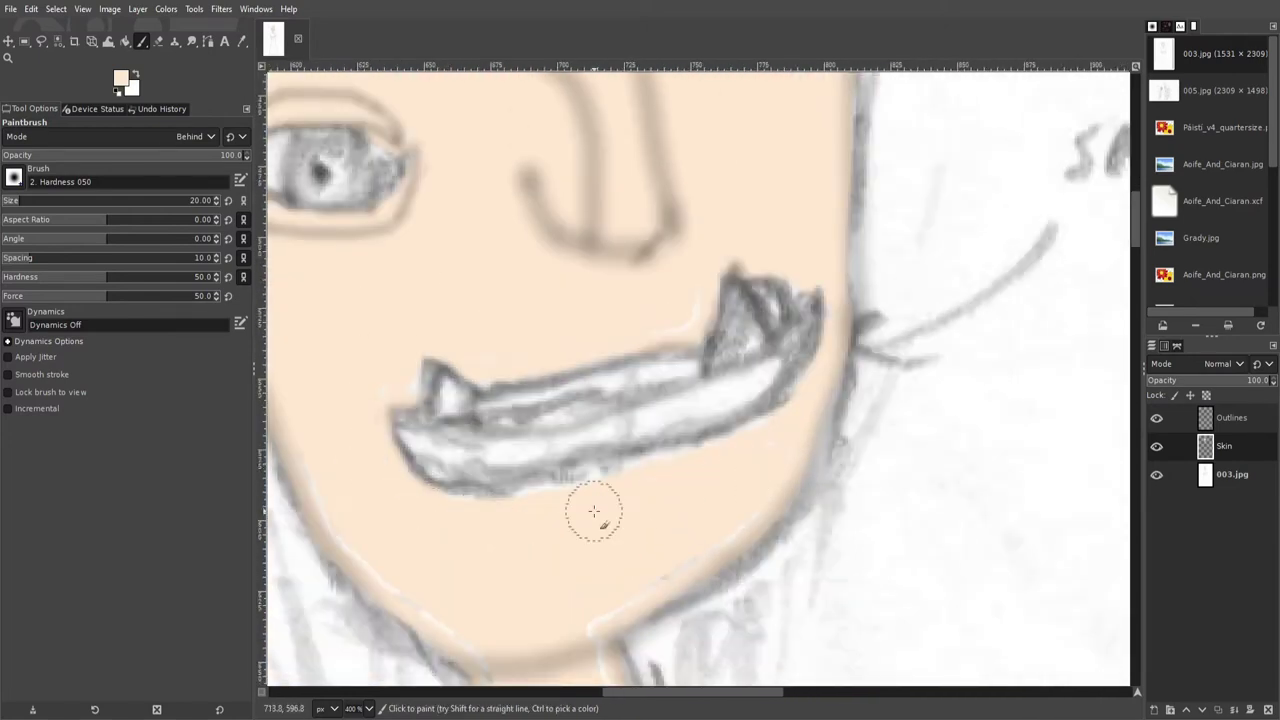
- Cover the remaining unfilled gaps around the mouth, along the jaw and down the neck
{"action": "scroll", "coordinate": [594, 512], "scroll_direction": "down", "scroll_amount": 5}
{"action": "scroll", "coordinate": [686, 486], "scroll_direction": "left", "scroll_amount": 1}
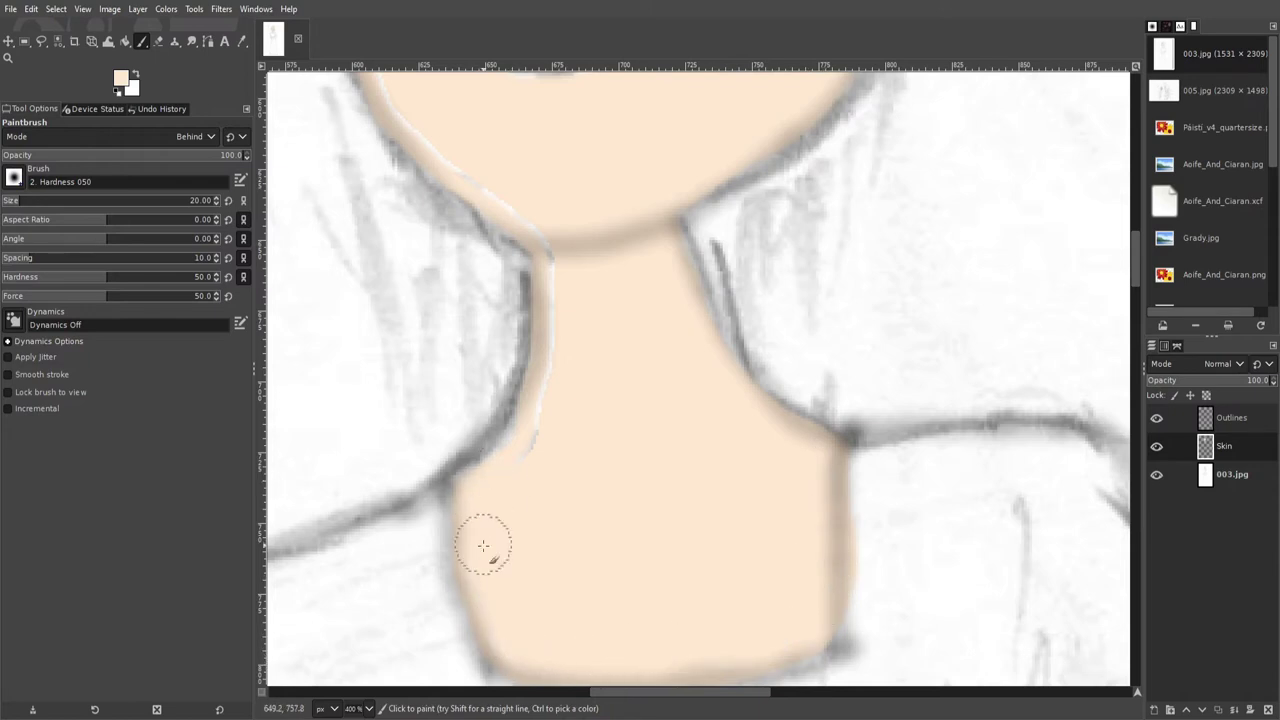
{"action": "scroll", "coordinate": [530, 430], "scroll_direction": "up", "scroll_amount": 3}
{"action": "scroll", "coordinate": [576, 321], "scroll_direction": "left", "scroll_amount": 1}
{"action": "scroll", "coordinate": [584, 348], "scroll_direction": "up", "scroll_amount": 2}
{"action": "scroll", "coordinate": [584, 348], "scroll_direction": "right", "scroll_amount": 2}
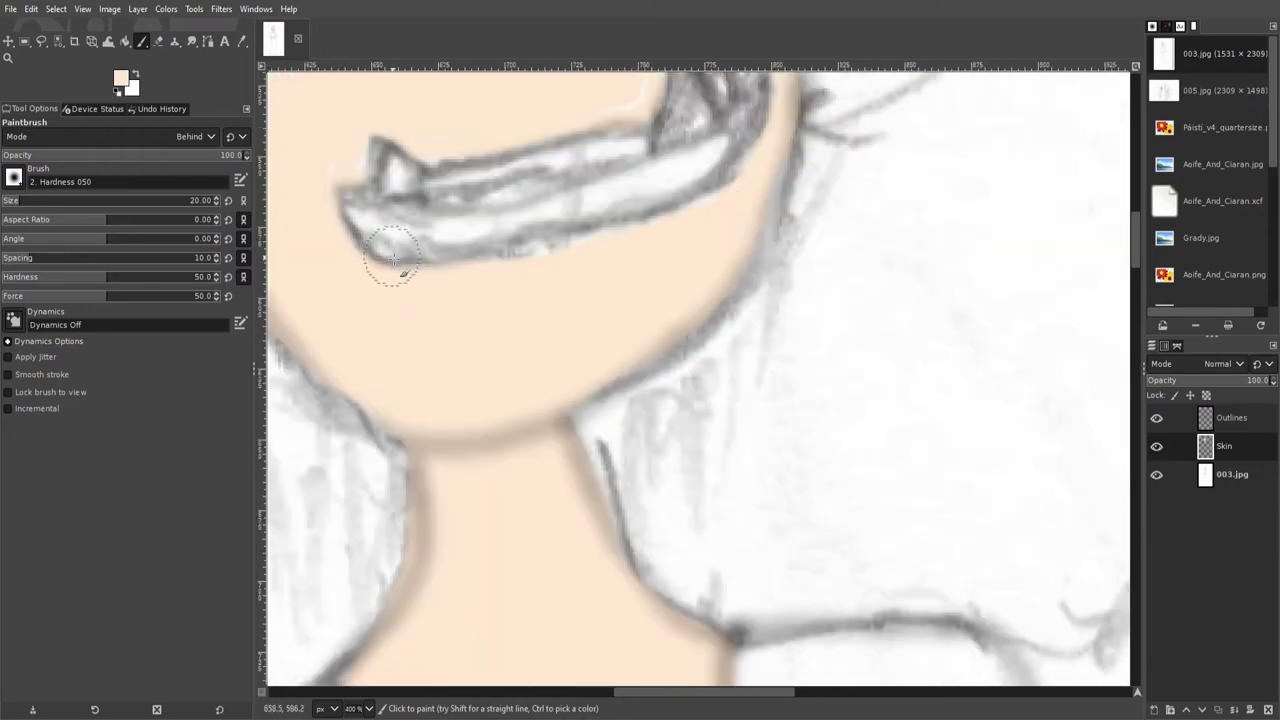
- Paint the hand tucked into the crossed arms with the peach skin colour
{"action": "scroll", "coordinate": [410, 380], "scroll_direction": "down", "scroll_amount": 4, "text": "ctrl"}
{"action": "scroll", "coordinate": [729, 271], "scroll_direction": "up", "scroll_amount": 4, "text": "ctrl"}
{"action": "left_click_drag", "start_coordinate": [690, 465], "coordinate": [785, 290]}
- Add a Hair layer above Skin, set a dark grey Bristles 02 brush to size 32, and hide the Skin layer
{"action": "scroll", "coordinate": [516, 293], "scroll_direction": "down", "scroll_amount": 8, "text": "ctrl"}
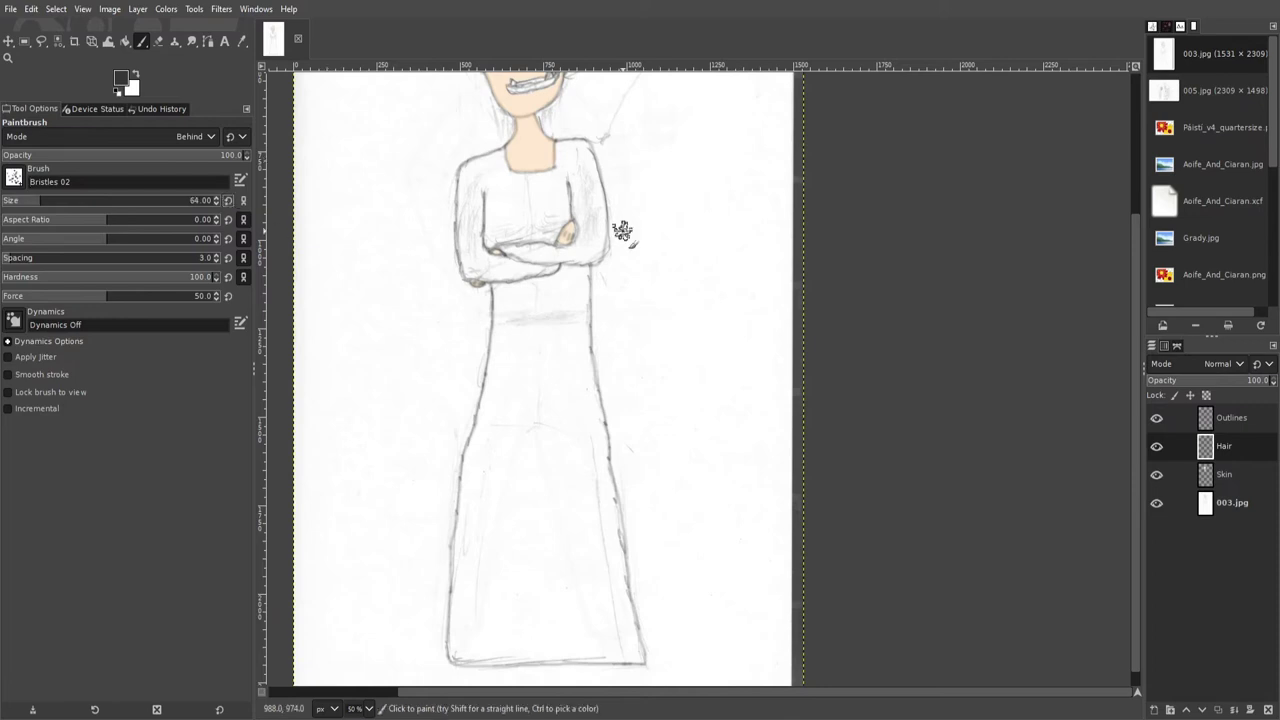
{"action": "scroll", "coordinate": [560, 120], "scroll_direction": "up", "scroll_amount": 4, "text": "ctrl"}
{"action": "left_click", "coordinate": [1156, 474]}
{"action": "left_click_drag", "start_coordinate": [500, 320], "coordinate": [450, 410]}
{"action": "key", "text": "ctrl+z"}
{"action": "key", "text": "bracketleft"}
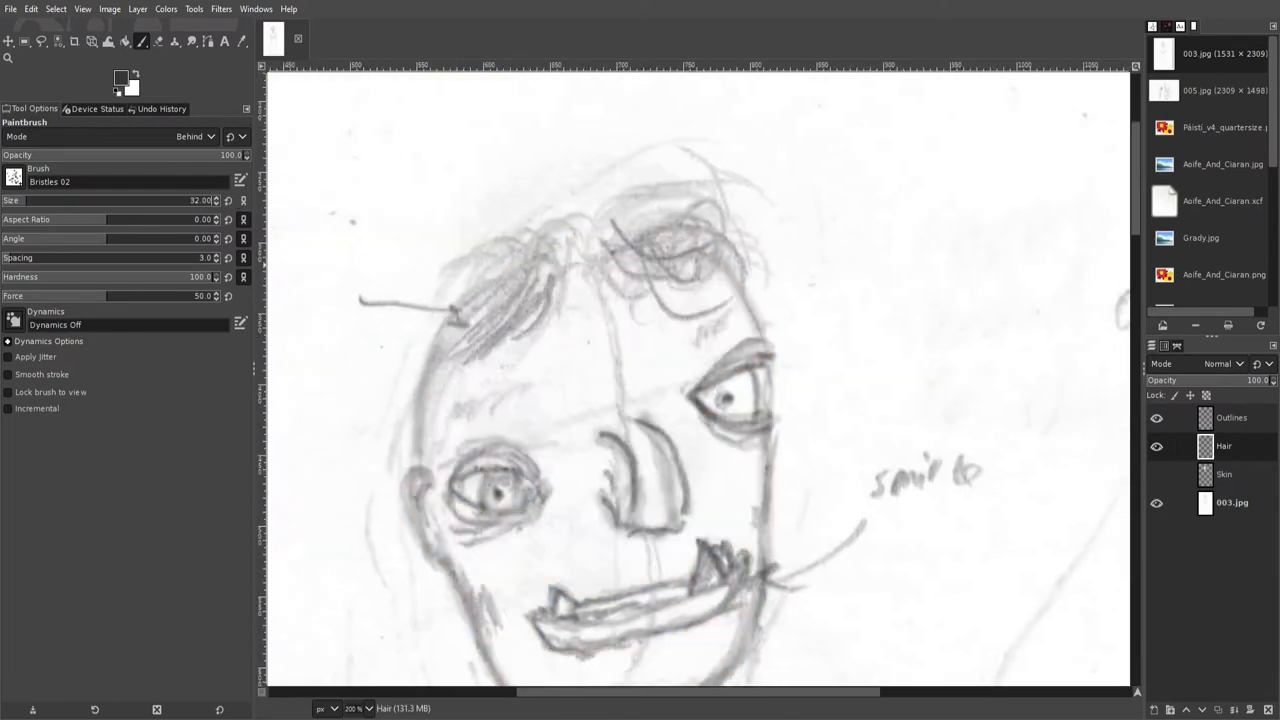
{"action": "key", "text": "shift+minus"}
{"action": "key", "text": "shift+minus"}
{"action": "mouse_move", "coordinate": [550, 262]}
{"action": "left_mouse_down"}
{"action": "mouse_move", "coordinate": [450, 330]}
{"action": "mouse_move", "coordinate": [526, 374]}
{"action": "mouse_move", "coordinate": [688, 265]}
{"action": "mouse_move", "coordinate": [470, 290]}
{"action": "mouse_move", "coordinate": [527, 318]}
{"action": "mouse_move", "coordinate": [470, 360]}
{"action": "mouse_move", "coordinate": [580, 250]}
{"action": "left_mouse_up"}
{"action": "key", "text": "ctrl+z"}
{"action": "key", "text": "ctrl+z"}
{"action": "key", "text": "ctrl+z"}
{"action": "key", "text": "ctrl+z"}
{"action": "key", "text": "ctrl+z"}
- Paint the dark fringe across the top of the head with bristle strokes on the Hair layer
{"action": "scroll", "coordinate": [580, 250], "scroll_direction": "down", "scroll_amount": 5}
{"action": "scroll", "coordinate": [640, 300], "scroll_direction": "up", "scroll_amount": 6}
{"action": "mouse_move", "coordinate": [685, 290]}
{"action": "left_mouse_down"}
{"action": "mouse_move", "coordinate": [705, 348]}
{"action": "mouse_move", "coordinate": [592, 328]}
{"action": "mouse_move", "coordinate": [610, 310]}
{"action": "mouse_move", "coordinate": [552, 313]}
{"action": "mouse_move", "coordinate": [587, 314]}
{"action": "left_mouse_up"}
- Reduce the Bristles 02 brush to size 10 and paint both eyebrows
{"action": "key", "text": "bracketleft"}
{"action": "key", "text": "bracketleft"}
{"action": "key", "text": "bracketleft"}
{"action": "key", "text": "bracketleft"}
{"action": "key", "text": "bracketleft"}
{"action": "key", "text": "bracketleft"}
{"action": "key", "text": "bracketleft"}
{"action": "key", "text": "bracketleft"}
{"action": "key", "text": "bracketleft"}
{"action": "key", "text": "bracketleft"}
{"action": "key", "text": "bracketleft"}
{"action": "key", "text": "bracketleft"}
{"action": "key", "text": "bracketleft"}
{"action": "key", "text": "bracketleft"}
{"action": "key", "text": "bracketleft"}
{"action": "key", "text": "bracketleft"}
{"action": "key", "text": "bracketleft"}
{"action": "key", "text": "bracketleft"}
{"action": "key", "text": "bracketleft"}
{"action": "key", "text": "bracketleft"}
{"action": "scroll", "coordinate": [444, 470], "scroll_direction": "up", "scroll_amount": 1}
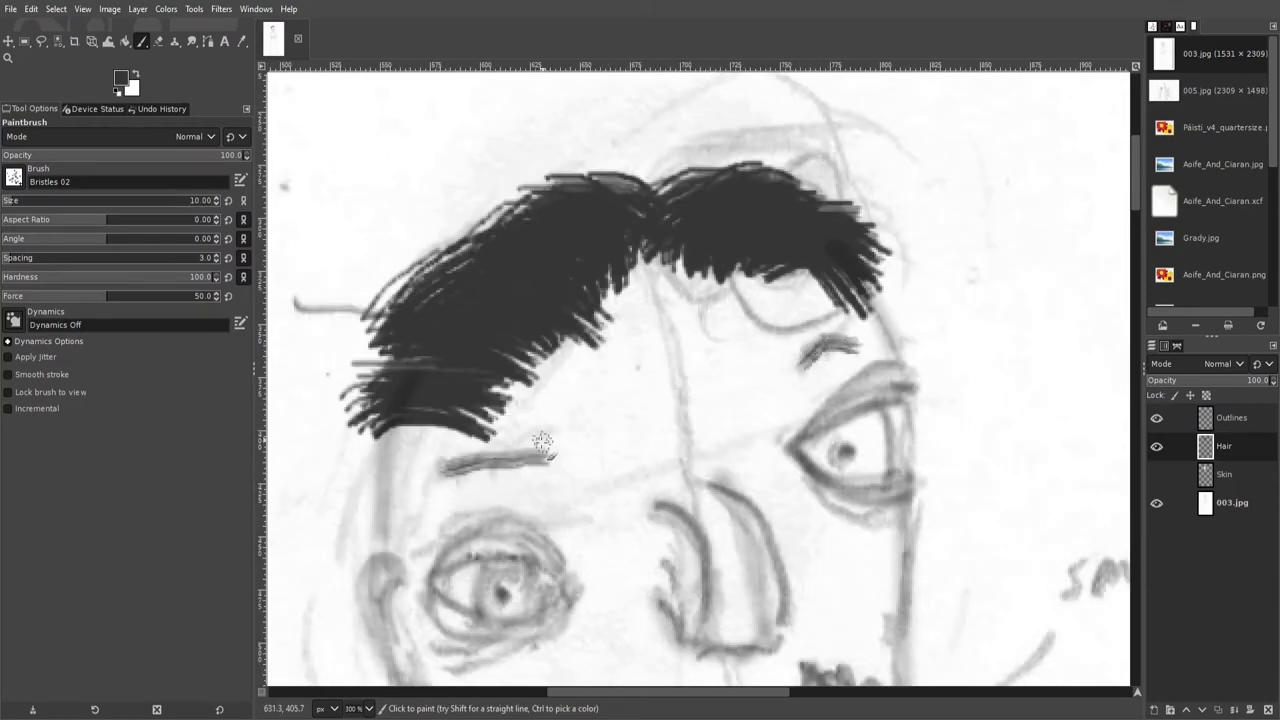
- Set the bristle brush to size 30 and paint the dark hair hanging on both sides of the neck
{"action": "scroll", "coordinate": [808, 356], "scroll_direction": "down", "scroll_amount": 2}
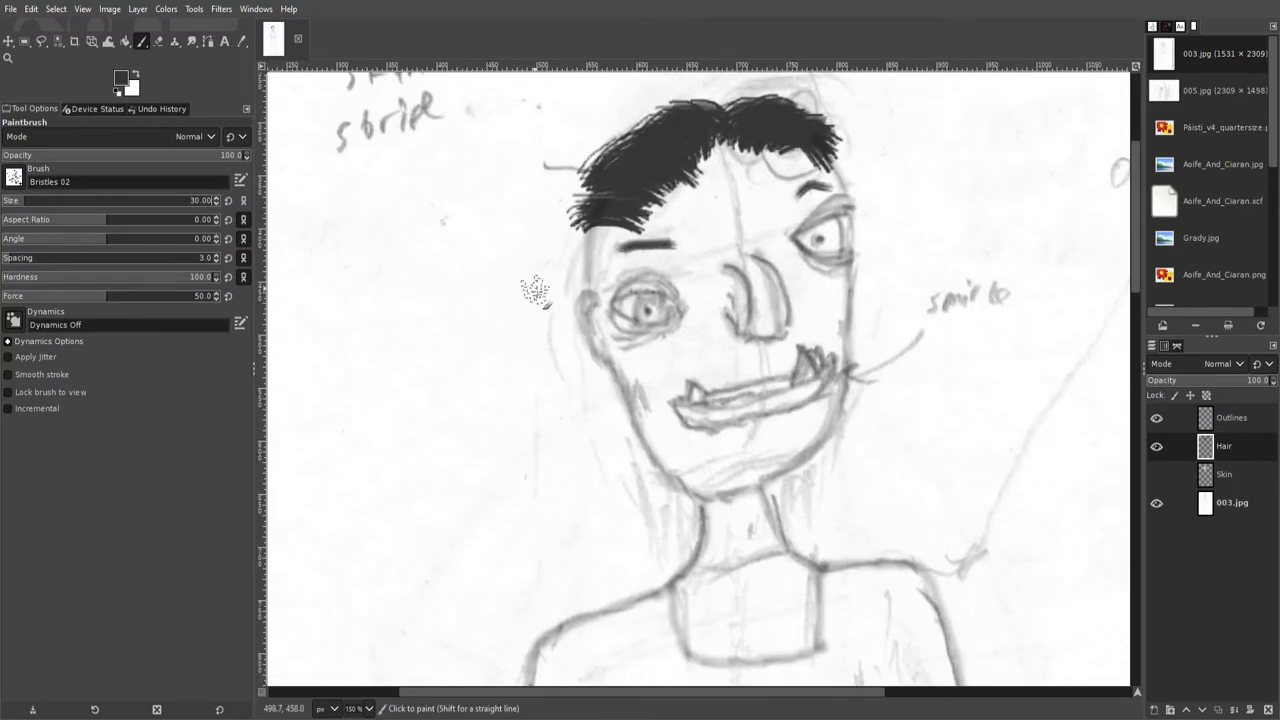
{"action": "scroll", "coordinate": [563, 200], "scroll_direction": "up", "scroll_amount": 2}
{"action": "left_click_drag", "start_coordinate": [583, 206], "coordinate": [650, 390]}
{"action": "mouse_move", "coordinate": [940, 195]}
{"action": "left_mouse_down"}
{"action": "mouse_move", "coordinate": [880, 370]}
{"action": "mouse_move", "coordinate": [860, 322]}
{"action": "mouse_move", "coordinate": [885, 390]}
{"action": "left_mouse_up"}
{"action": "scroll", "coordinate": [700, 380], "scroll_direction": "down", "scroll_amount": 1}
{"action": "left_click_drag", "start_coordinate": [600, 260], "coordinate": [640, 430]}
{"action": "scroll", "coordinate": [640, 380], "scroll_direction": "down", "scroll_amount": 1}
{"action": "scroll", "coordinate": [640, 300], "scroll_direction": "up", "scroll_amount": 1}
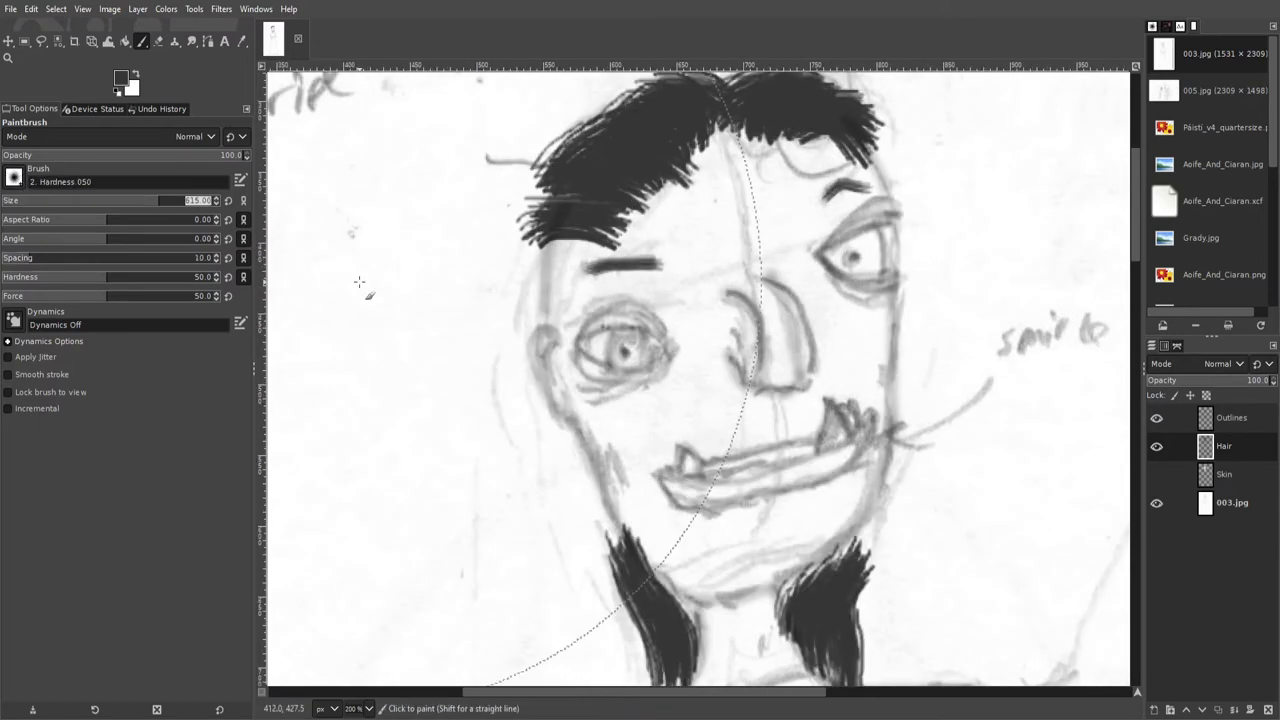
- Set the Hardness 050 brush to size 5 and paint short upper and lower eyelashes on both eyes
{"action": "type", "text": "5"}
{"action": "key", "text": "Return"}
{"action": "scroll", "coordinate": [590, 330], "scroll_direction": "up", "scroll_amount": 3}
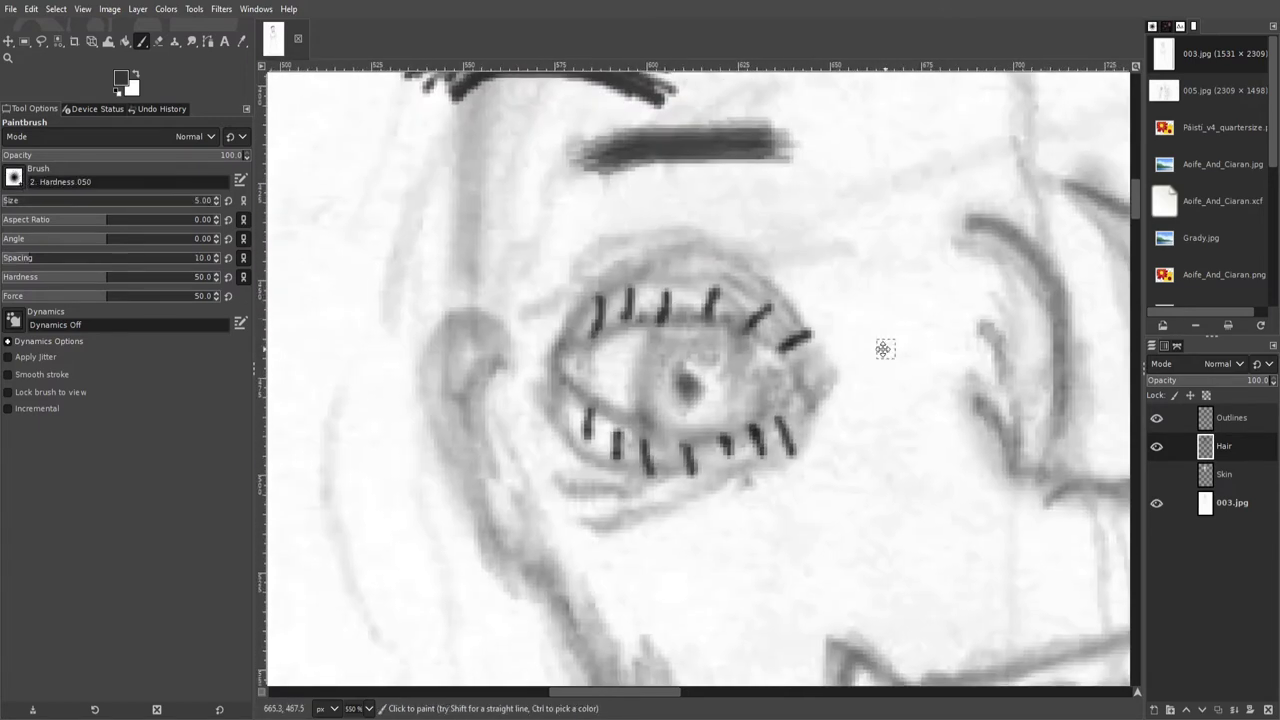
{"action": "scroll", "coordinate": [815, 437], "scroll_direction": "down", "scroll_amount": 3}
{"action": "scroll", "coordinate": [660, 300], "scroll_direction": "up", "scroll_amount": 3}
{"action": "left_click_drag", "start_coordinate": [648, 308], "coordinate": [632, 286]}
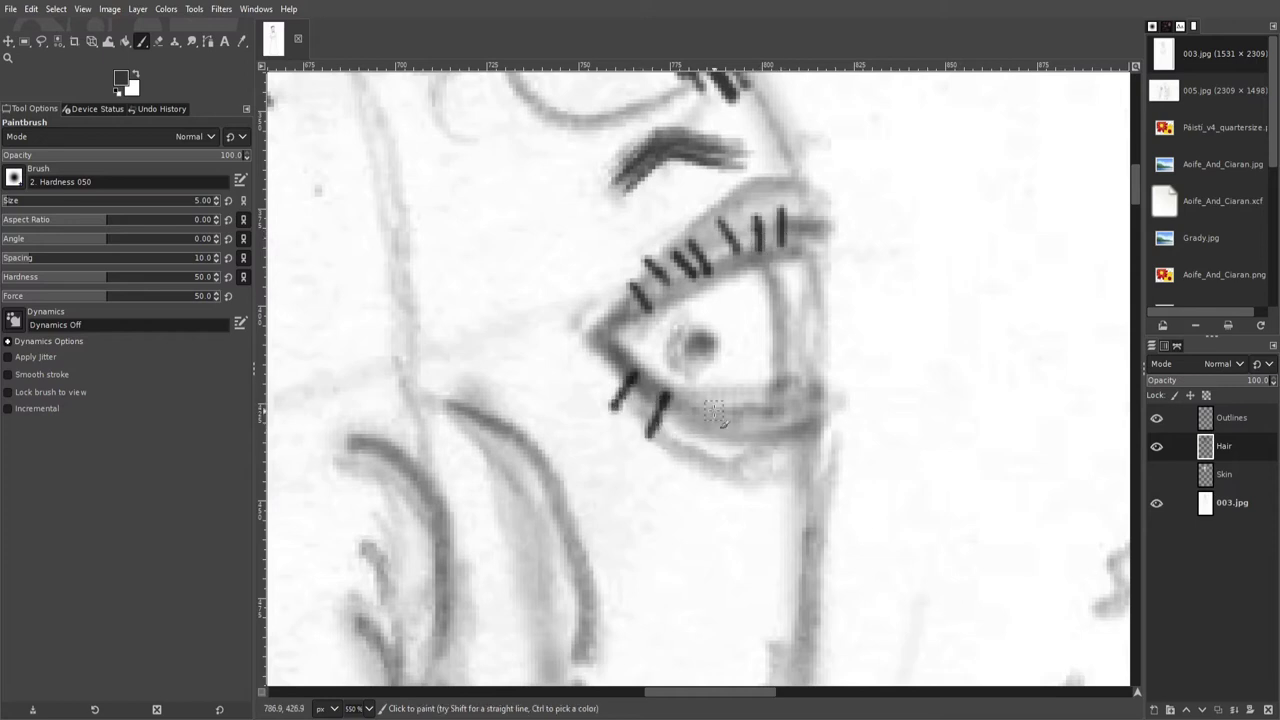
- Show the Skin layer, make it active, and set white as foreground and light blue as background colour
{"action": "scroll", "coordinate": [815, 437], "scroll_direction": "down", "scroll_amount": 3}
{"action": "left_click", "coordinate": [1157, 474]}
{"action": "left_click", "coordinate": [1237, 484]}
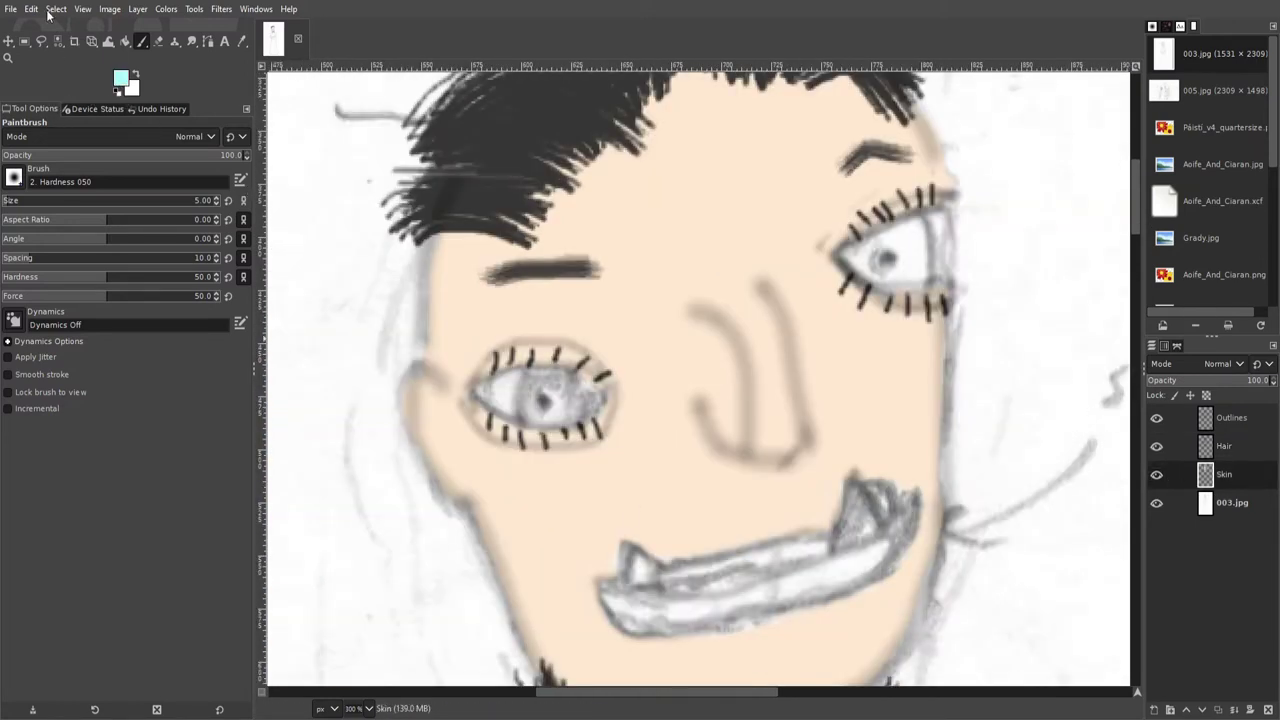
{"action": "scroll", "coordinate": [515, 375], "scroll_direction": "up", "scroll_amount": 3}
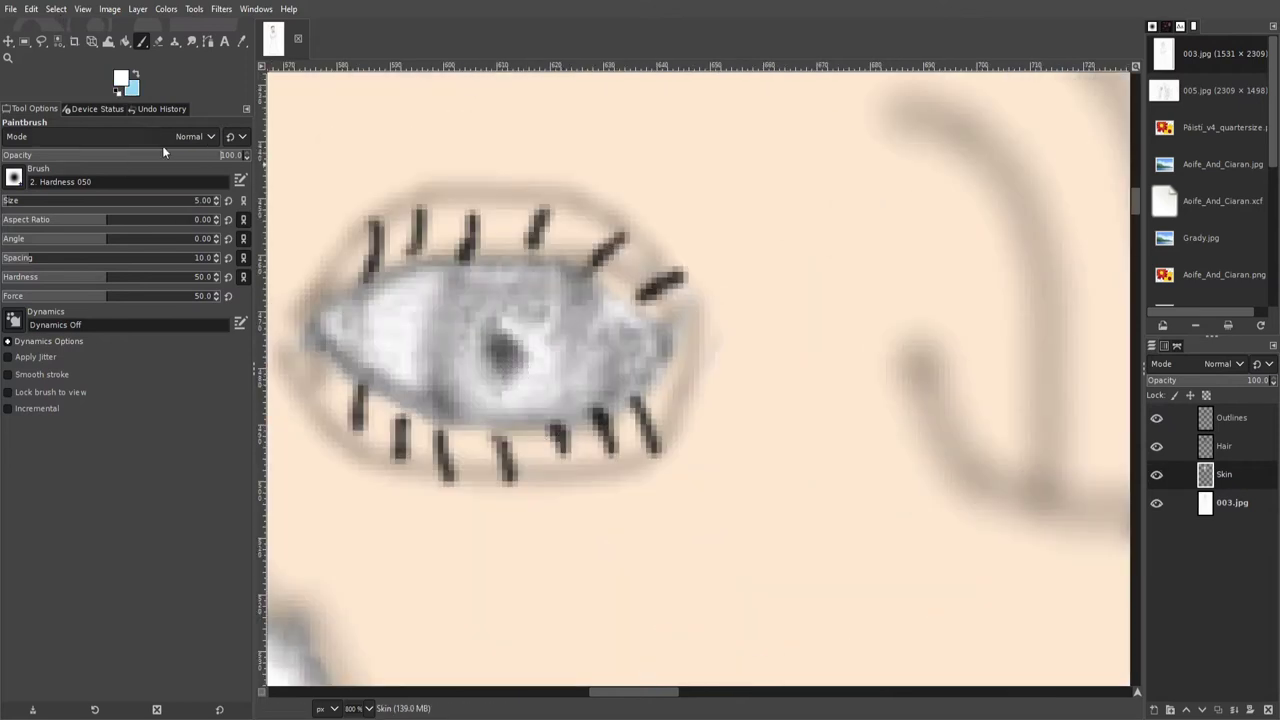
- Set the Hardness 050 brush to size 19 in Behind mode and paint the iris of the lower eye light blue
{"action": "left_click", "coordinate": [516, 364]}
{"action": "type", "text": "19"}
{"action": "key", "text": "Return"}
{"action": "scroll", "coordinate": [737, 334], "scroll_direction": "down", "scroll_amount": 4}
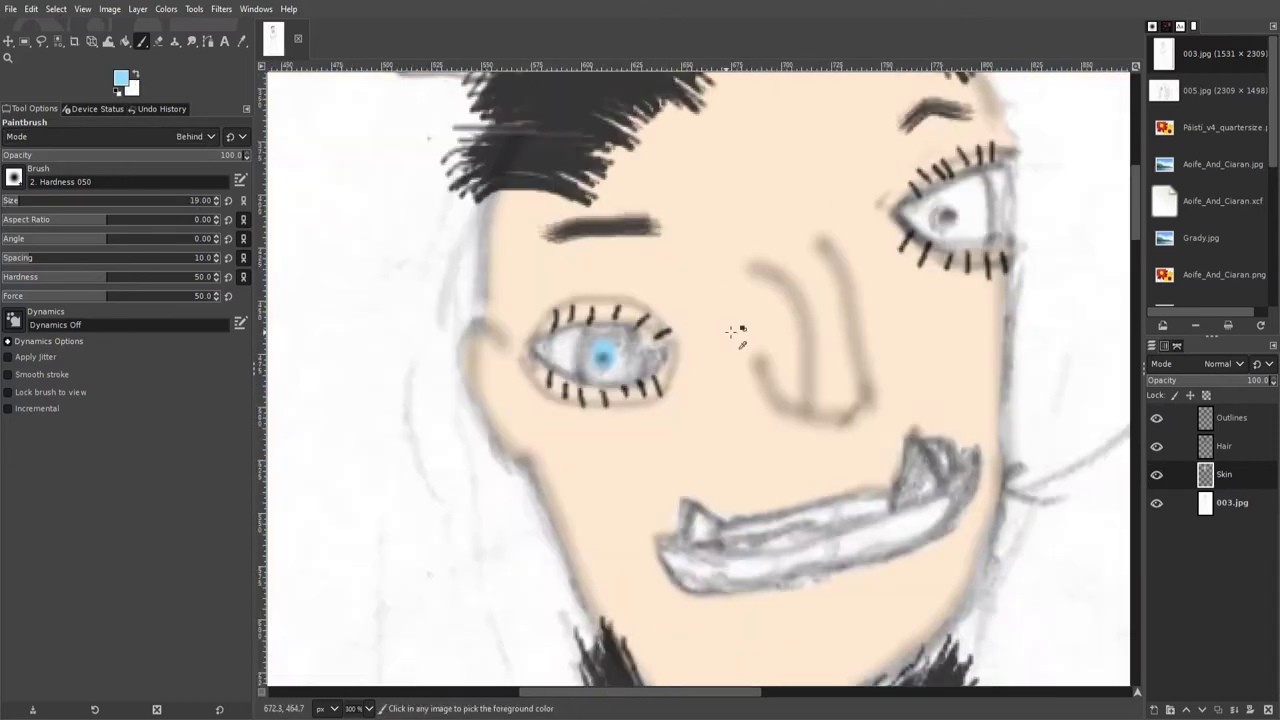
- Paint the whites of both eyes and the second eye's light blue iris behind the existing lines, ending at brush size 20
{"action": "scroll", "coordinate": [737, 334], "scroll_direction": "up", "scroll_amount": 3}
{"action": "mouse_move", "coordinate": [592, 289]}
{"action": "left_mouse_down"}
{"action": "mouse_move", "coordinate": [690, 285]}
{"action": "mouse_move", "coordinate": [746, 264]}
{"action": "left_mouse_up"}
{"action": "scroll", "coordinate": [486, 363], "scroll_direction": "left", "scroll_amount": 5}
{"action": "mouse_move", "coordinate": [630, 340]}
{"action": "left_mouse_down"}
{"action": "mouse_move", "coordinate": [514, 329]}
{"action": "mouse_move", "coordinate": [643, 370]}
{"action": "left_mouse_up"}
{"action": "scroll", "coordinate": [643, 370], "scroll_direction": "down", "scroll_amount": 4}
{"action": "scroll", "coordinate": [809, 323], "scroll_direction": "up", "scroll_amount": 4}
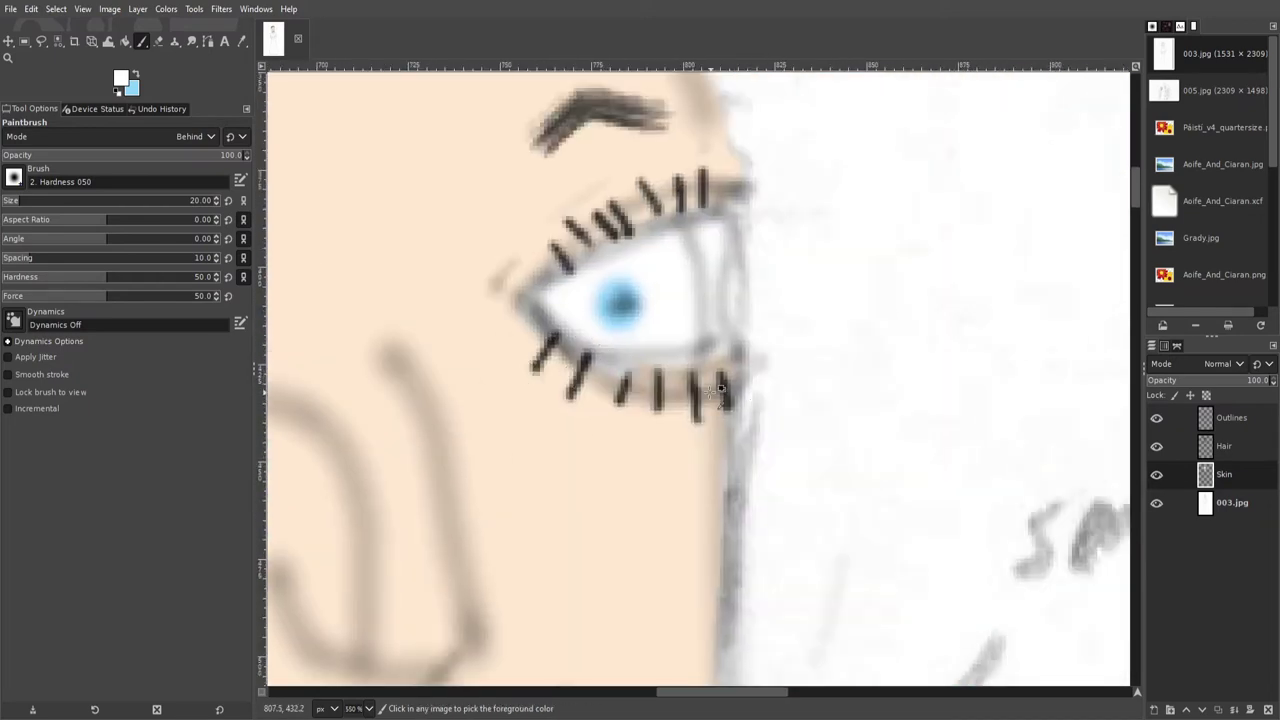
- Paint the lips pink on the Skin layer with the Hardness 050 brush at size 20 in Behind mode
{"action": "key", "text": "shift+e"}
{"action": "scroll", "coordinate": [749, 331], "scroll_direction": "down", "scroll_amount": 4}
{"action": "scroll", "coordinate": [600, 480], "scroll_direction": "up", "scroll_amount": 3}
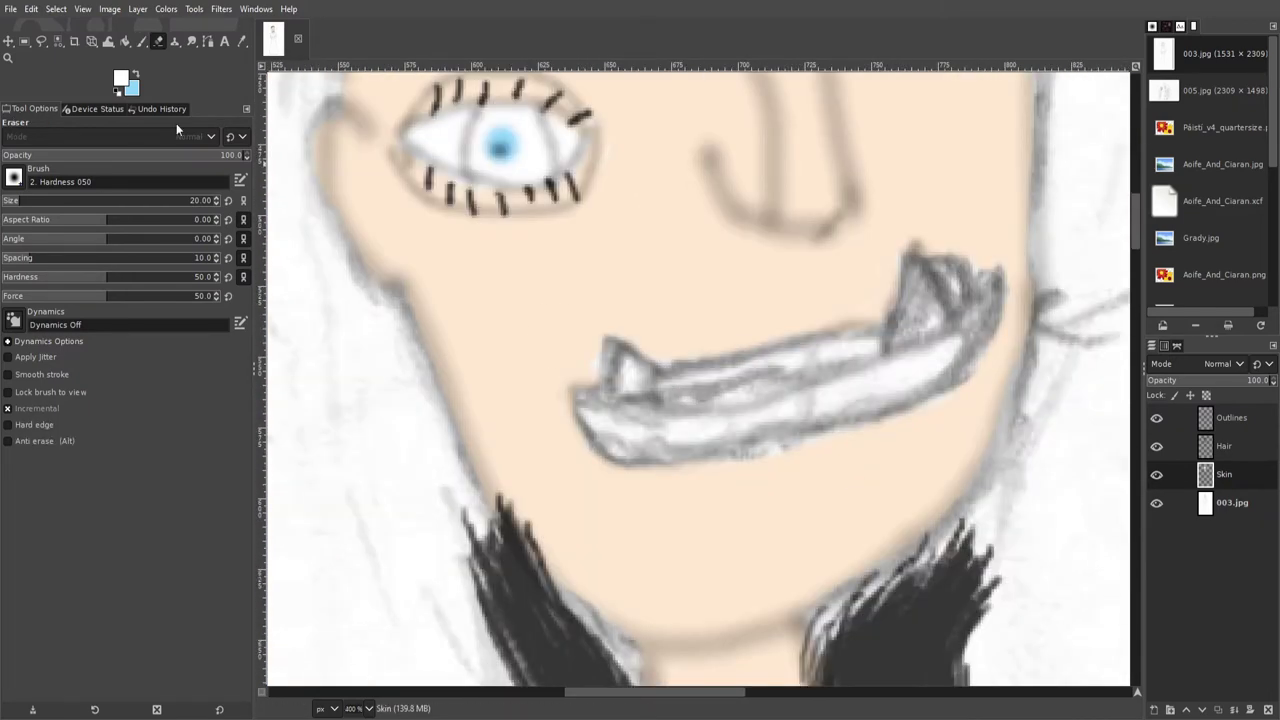
{"action": "scroll", "coordinate": [657, 443], "scroll_direction": "up", "scroll_amount": 2}
{"action": "key", "text": "p"}
{"action": "mouse_move", "coordinate": [500, 380]}
{"action": "left_mouse_down"}
{"action": "mouse_move", "coordinate": [700, 508]}
{"action": "mouse_move", "coordinate": [843, 443]}
{"action": "mouse_move", "coordinate": [900, 445]}
{"action": "mouse_move", "coordinate": [749, 366]}
{"action": "mouse_move", "coordinate": [429, 486]}
{"action": "left_mouse_up"}
{"action": "scroll", "coordinate": [843, 443], "scroll_direction": "right", "scroll_amount": 2}
{"action": "scroll", "coordinate": [900, 445], "scroll_direction": "up", "scroll_amount": 1}
{"action": "scroll", "coordinate": [371, 557], "scroll_direction": "left", "scroll_amount": 2}
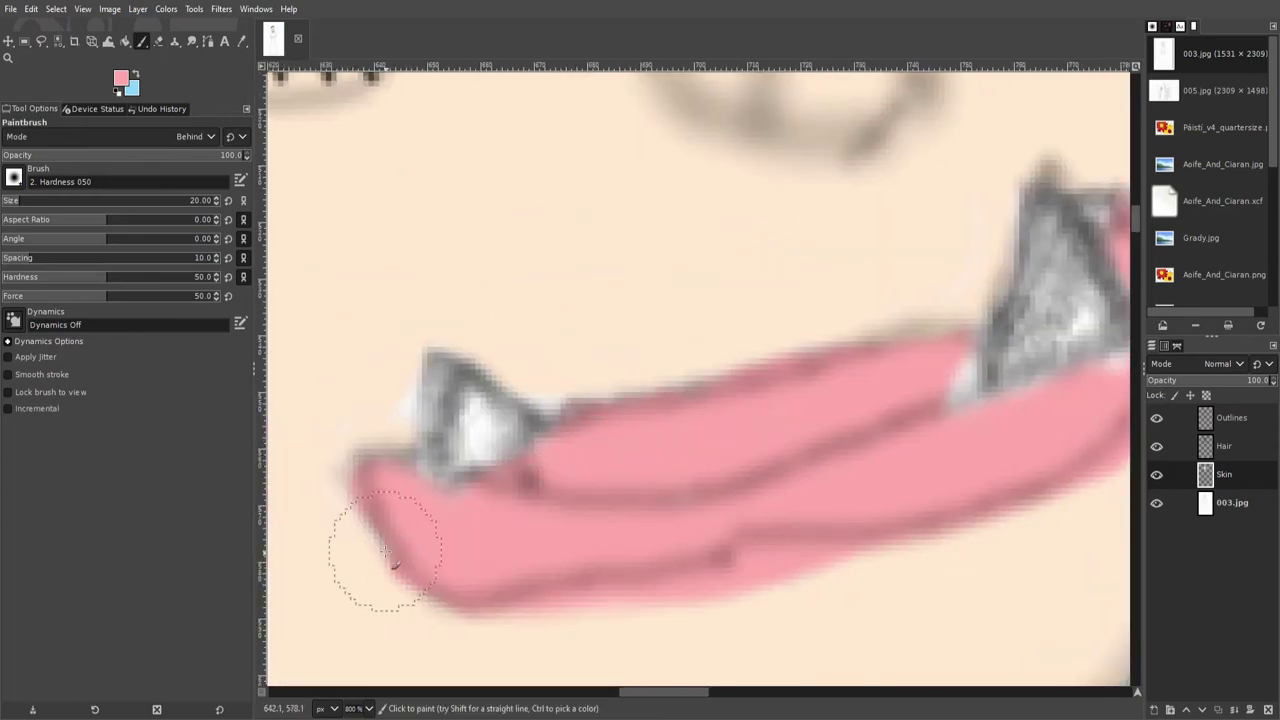
- Paint the large and small fangs pale yellow with the size 20 brush in Behind mode
{"action": "scroll", "coordinate": [872, 338], "scroll_direction": "right", "scroll_amount": 3}
{"action": "scroll", "coordinate": [577, 380], "scroll_direction": "left", "scroll_amount": 1}
{"action": "scroll", "coordinate": [577, 380], "scroll_direction": "down", "scroll_amount": 1}
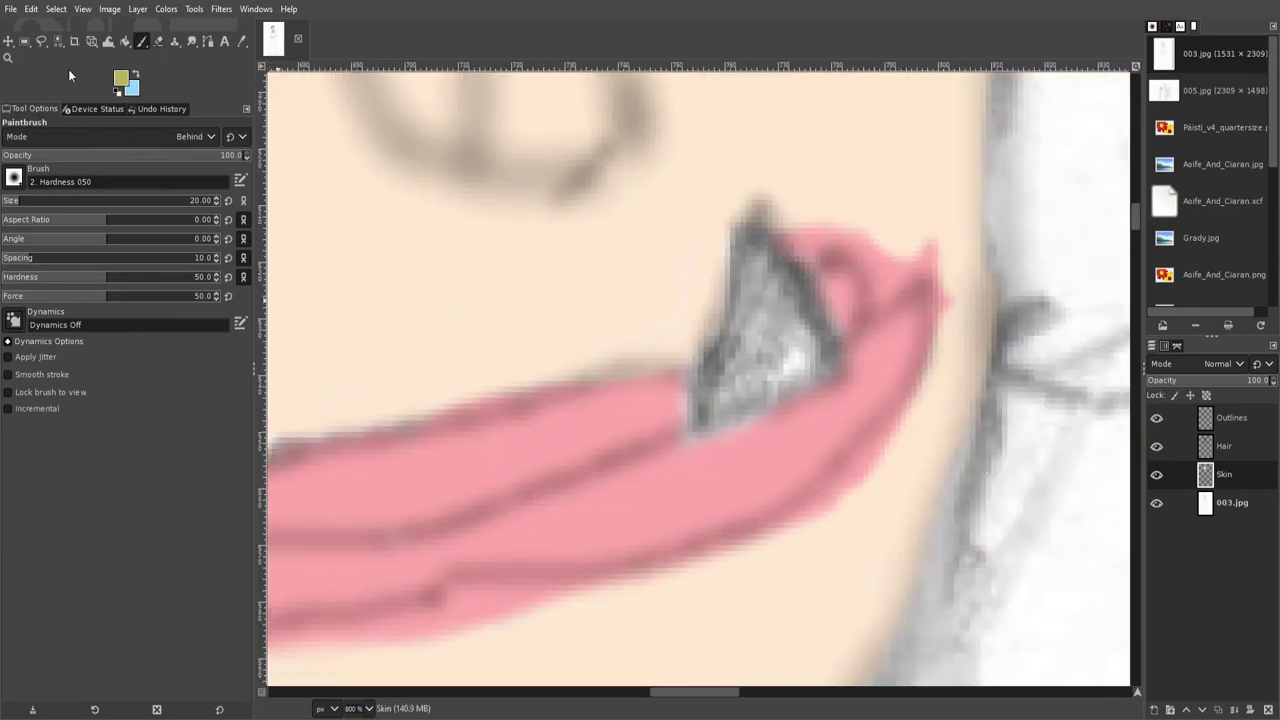
{"action": "left_click_drag", "start_coordinate": [838, 325], "coordinate": [810, 372]}
{"action": "scroll", "coordinate": [810, 372], "scroll_direction": "left", "scroll_amount": 8}
{"action": "left_click_drag", "start_coordinate": [560, 330], "coordinate": [583, 353]}
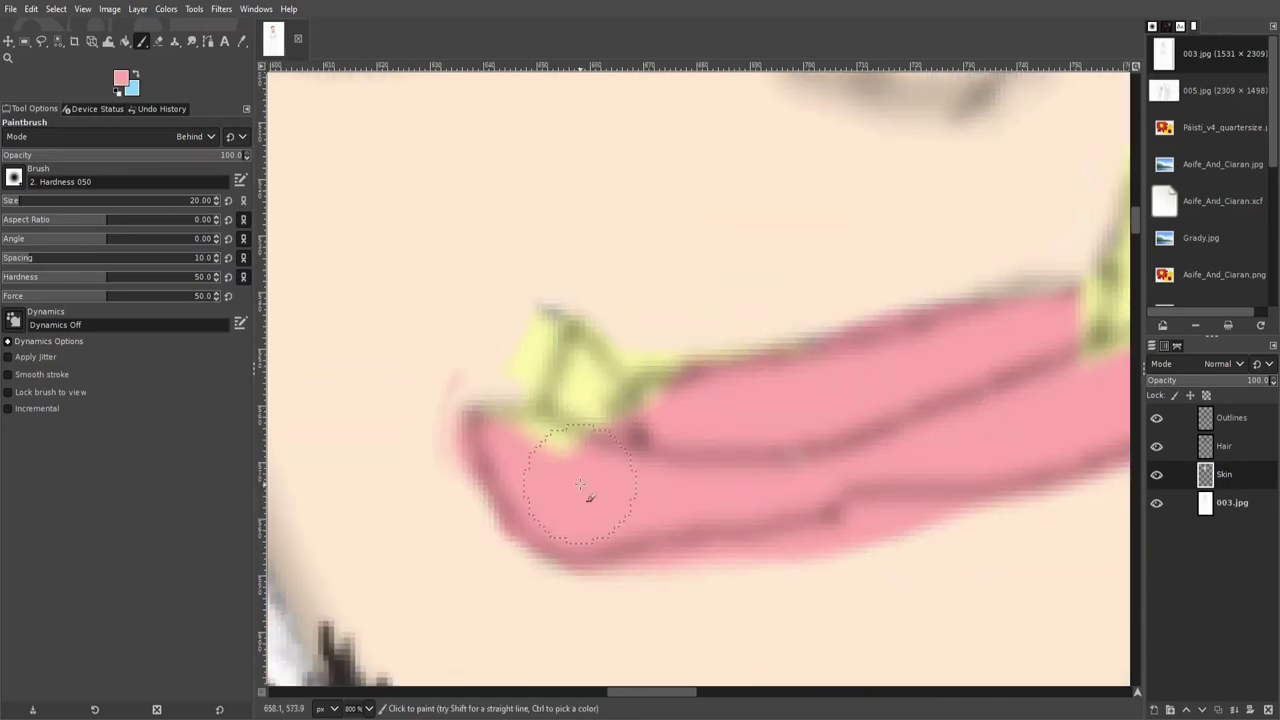
- Clean up the edges of the fangs and lips with pink and skin colour, using a size 10 brush in Normal mode
{"action": "scroll", "coordinate": [662, 392], "scroll_direction": "right", "scroll_amount": 8}
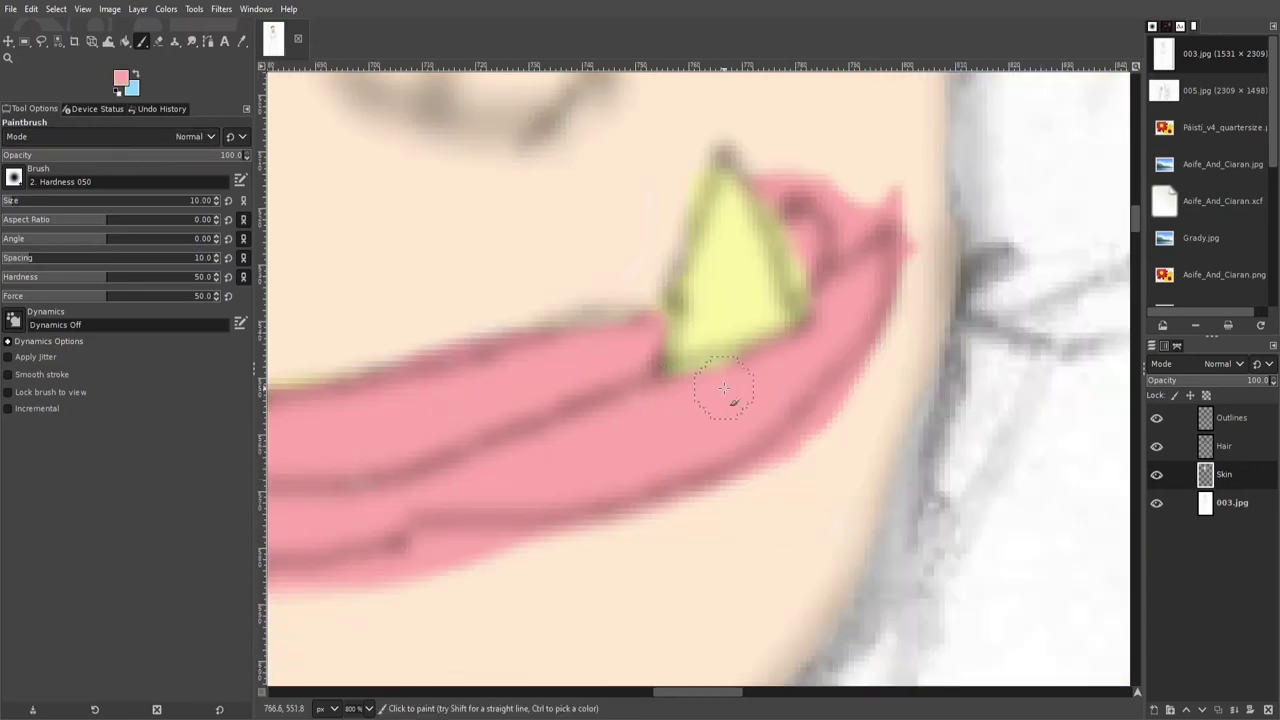
{"action": "scroll", "coordinate": [403, 290], "scroll_direction": "left", "scroll_amount": 6}
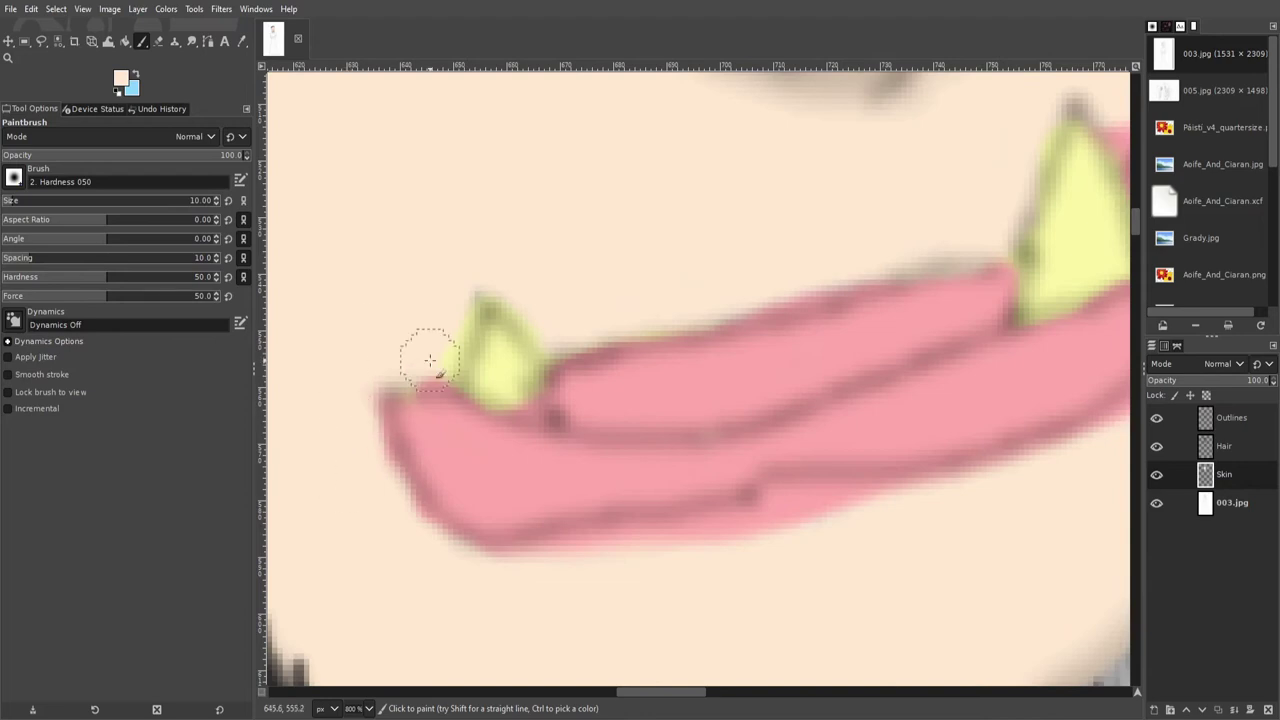
{"action": "scroll", "coordinate": [614, 322], "scroll_direction": "right", "scroll_amount": 8}
{"action": "scroll", "coordinate": [714, 294], "scroll_direction": "up", "scroll_amount": 3}
{"action": "scroll", "coordinate": [716, 382], "scroll_direction": "left", "scroll_amount": 8}
{"action": "scroll", "coordinate": [716, 382], "scroll_direction": "down", "scroll_amount": 4}
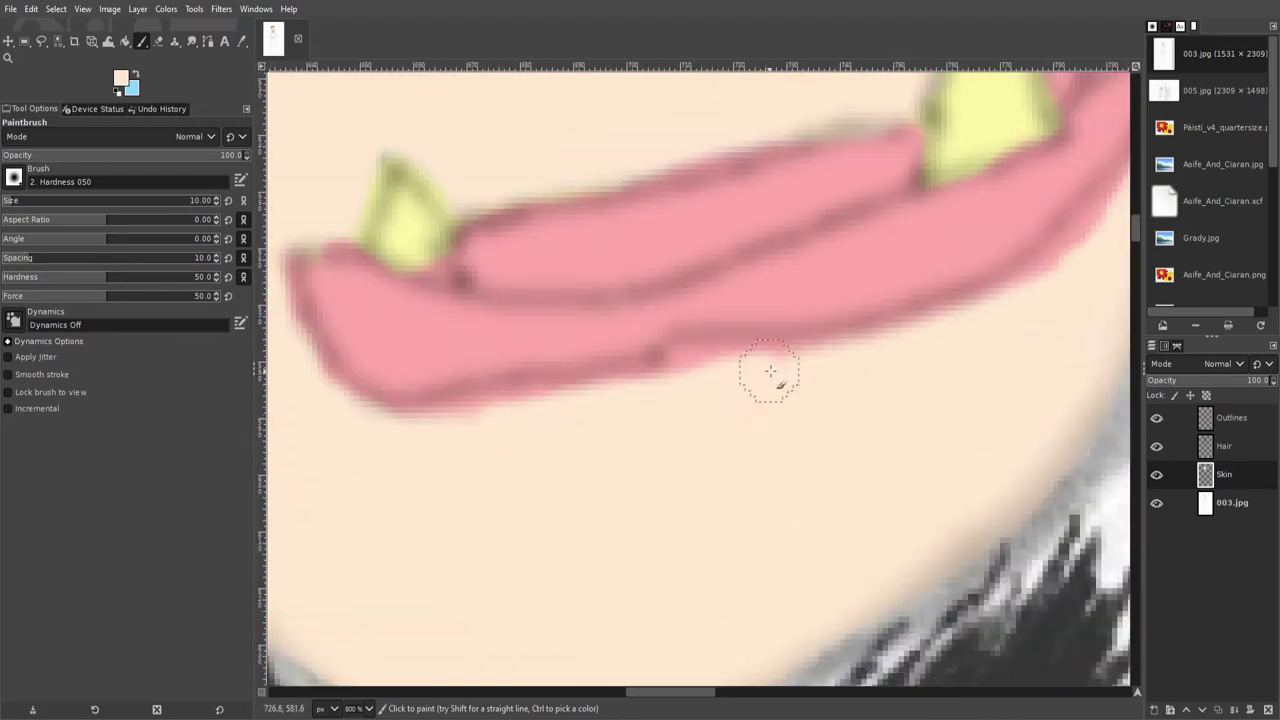
- Shade the gap between the lips with Dodge / Burn at size 10 and try a highlight on the cheek
{"action": "key", "text": "shift+d"}
{"action": "mouse_move", "coordinate": [494, 306]}
{"action": "left_mouse_down"}
{"action": "mouse_move", "coordinate": [779, 243]}
{"action": "mouse_move", "coordinate": [454, 291]}
{"action": "mouse_move", "coordinate": [475, 314]}
{"action": "left_mouse_up"}
{"action": "key", "text": "minus"}
{"action": "scroll", "coordinate": [504, 439], "scroll_direction": "up", "scroll_amount": 3}
{"action": "scroll", "coordinate": [504, 439], "scroll_direction": "left", "scroll_amount": 5}
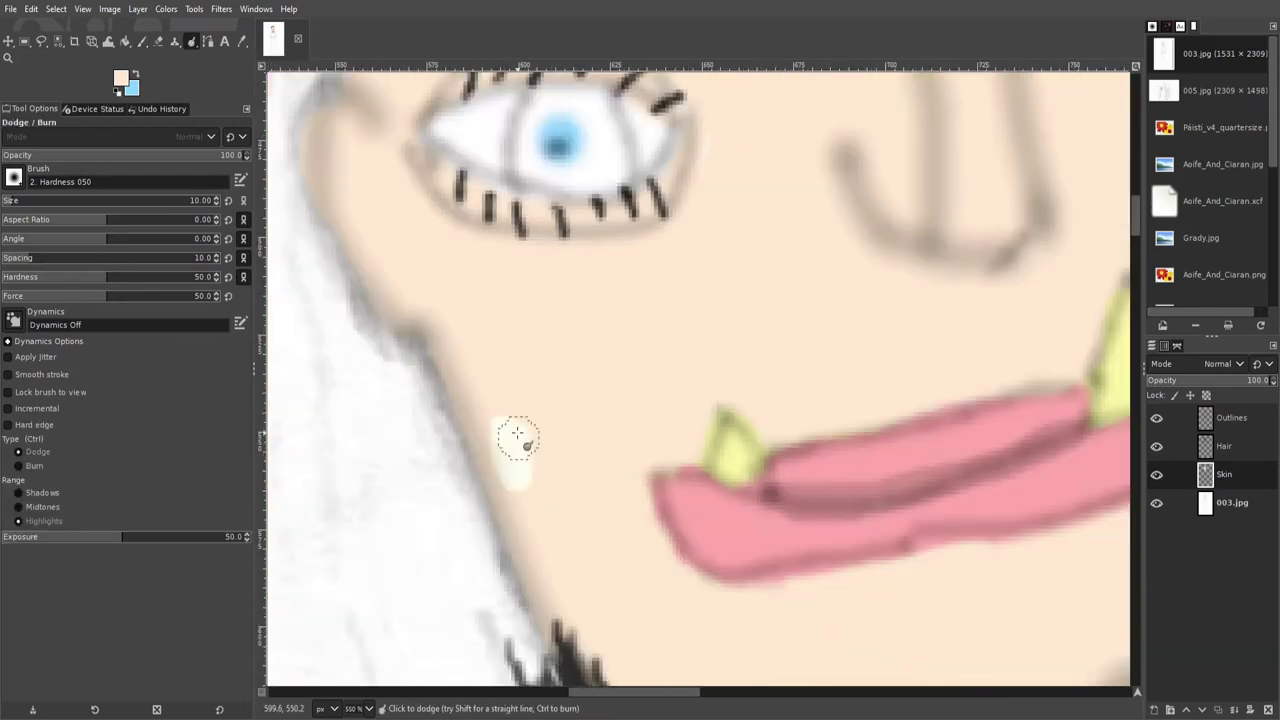
{"action": "key", "text": "shift+ctrl+j"}
{"action": "scroll", "coordinate": [640, 380], "scroll_direction": "up", "scroll_amount": 3}
{"action": "key", "text": "o"}
{"action": "left_click", "coordinate": [723, 500]}
{"action": "key", "text": "p"}
{"action": "scroll", "coordinate": [428, 268], "scroll_direction": "up", "scroll_amount": 5}
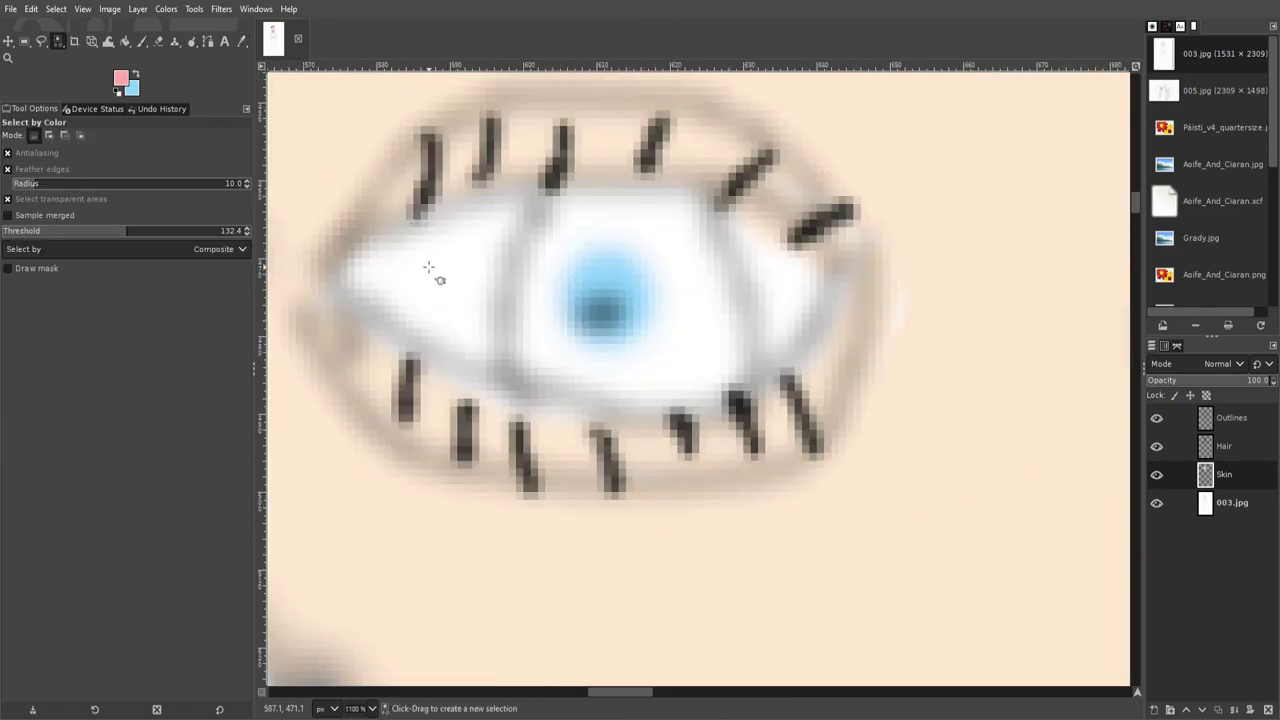
{"action": "key", "text": "shift+o"}
{"action": "scroll", "coordinate": [440, 285], "scroll_direction": "down", "scroll_amount": 4}
{"action": "key", "text": "shift+ctrl+a"}
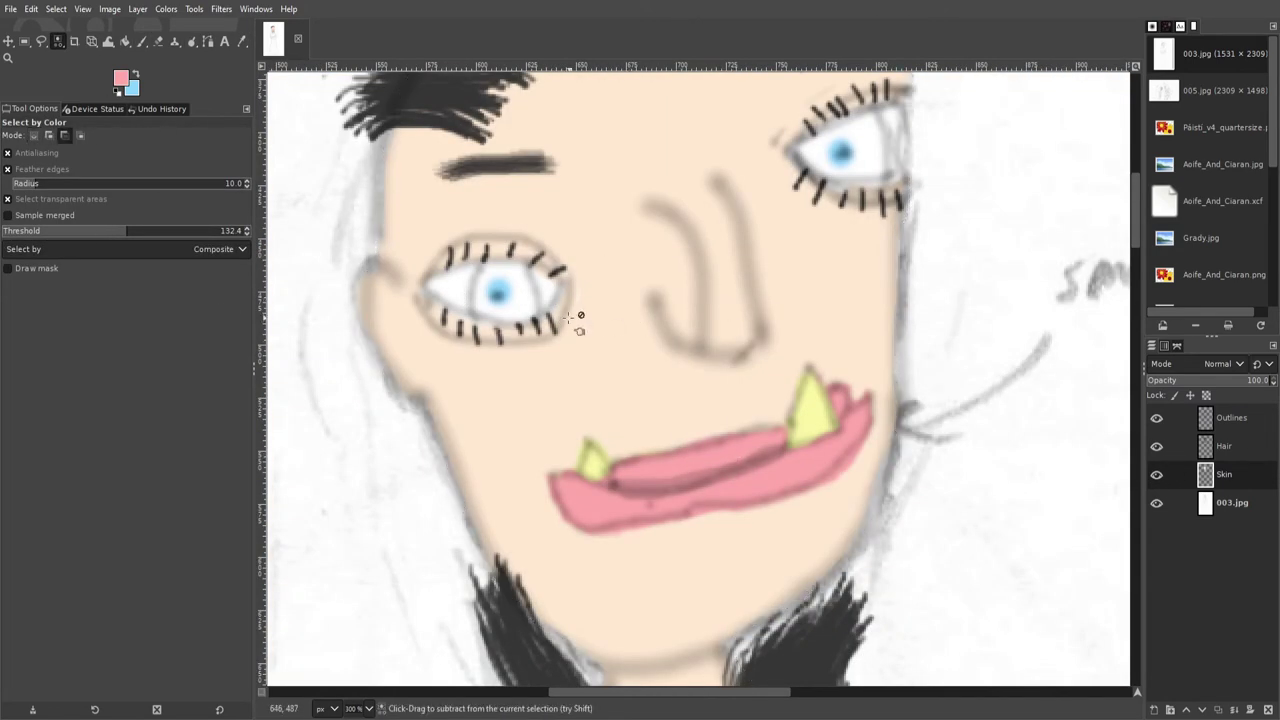
- Smudge the edges and corner of the lips with the Hardness 050 brush at size 10
{"action": "key", "text": "s"}
{"action": "scroll", "coordinate": [820, 500], "scroll_direction": "up", "scroll_amount": 2}
{"action": "scroll", "coordinate": [728, 276], "scroll_direction": "left", "scroll_amount": 4}
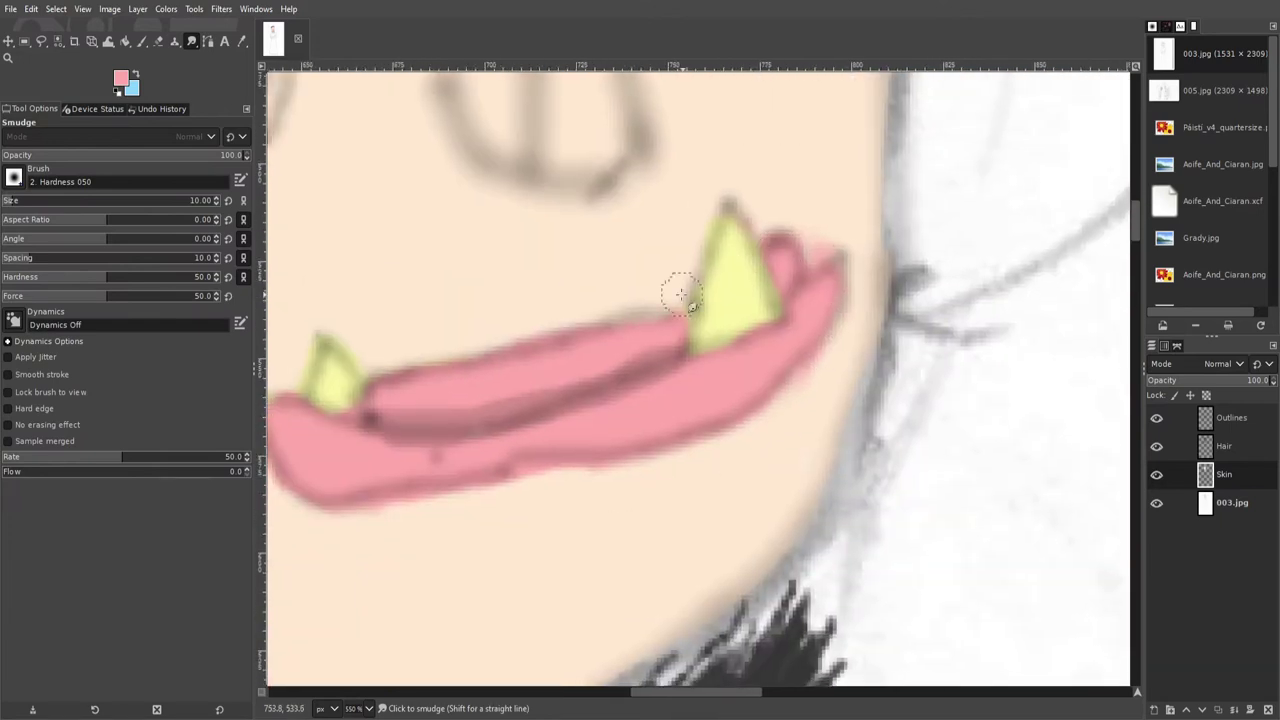
{"action": "scroll", "coordinate": [643, 318], "scroll_direction": "down", "scroll_amount": 2}
{"action": "scroll", "coordinate": [613, 322], "scroll_direction": "down", "scroll_amount": 4}
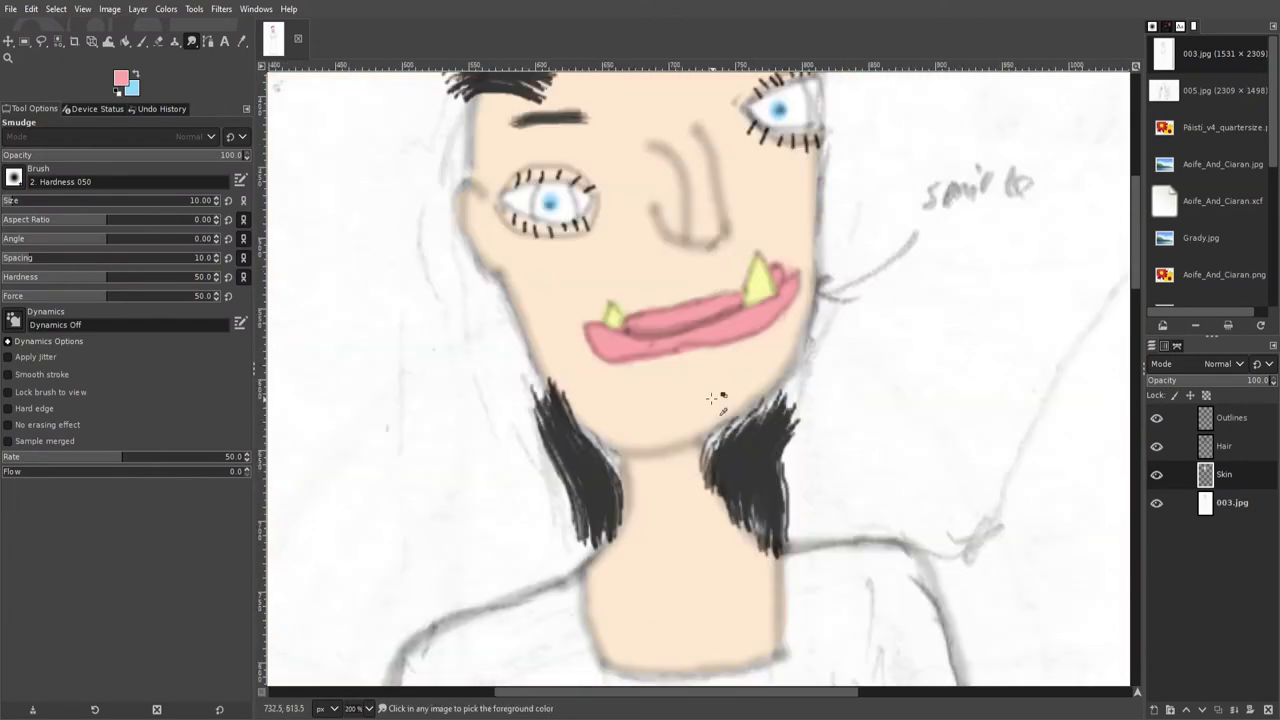
- On the Hair layer, extend the dark hair on both sides of the neck up to the jaw with Bristles 02 at size 20
{"action": "scroll", "coordinate": [640, 330], "scroll_direction": "up", "scroll_amount": 4}
{"action": "left_click", "coordinate": [1224, 446]}
{"action": "left_click", "coordinate": [37, 108]}
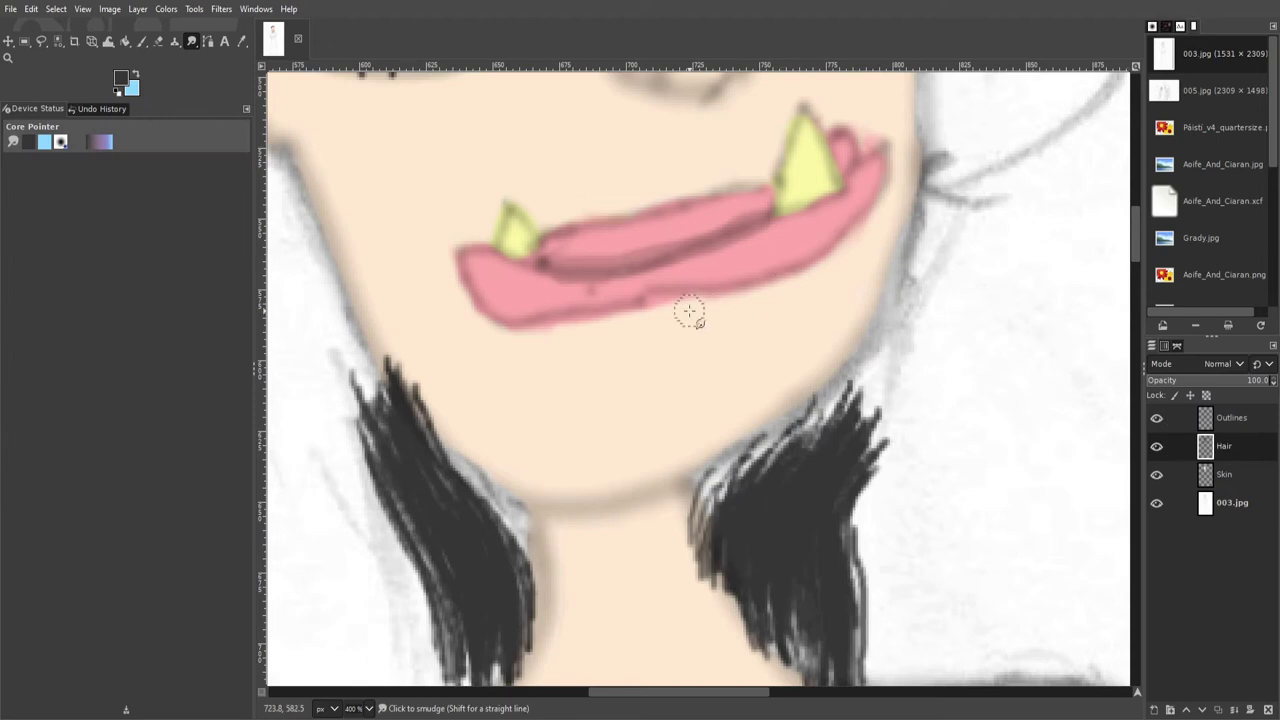
{"action": "key", "text": "p"}
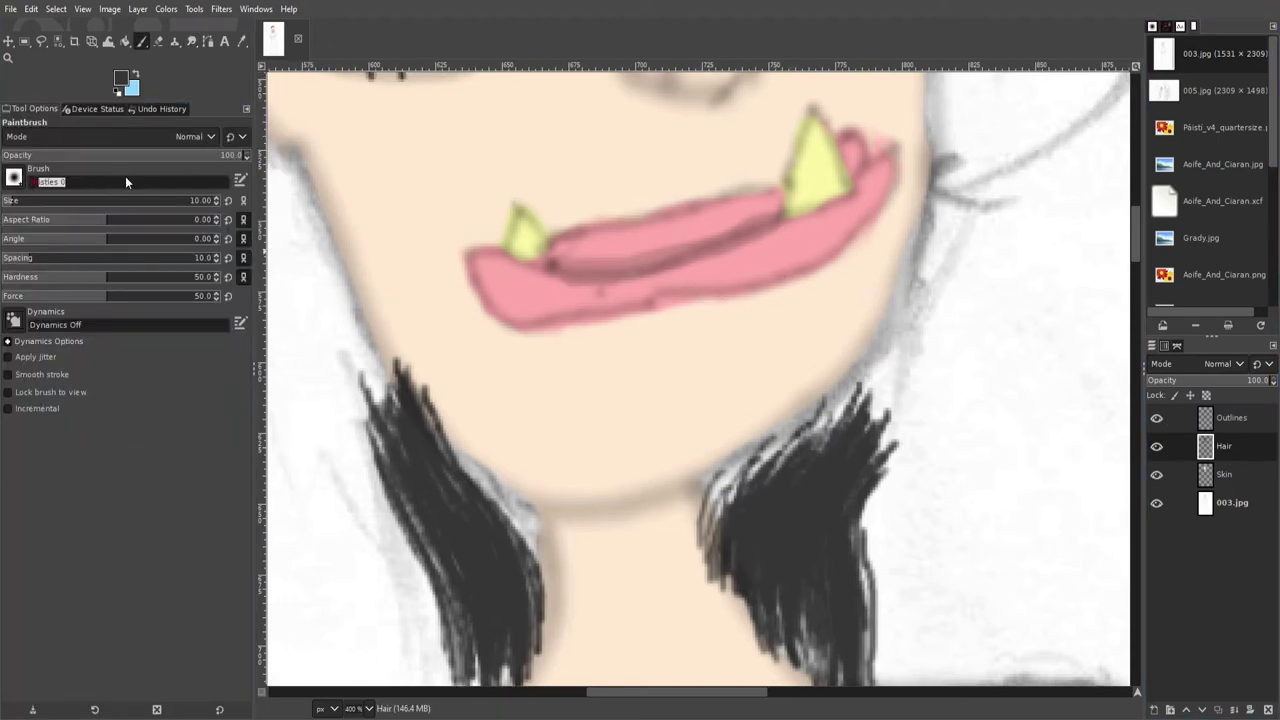
{"action": "key", "text": "Return"}
{"action": "scroll", "coordinate": [640, 380], "scroll_direction": "up", "scroll_amount": 2}
{"action": "scroll", "coordinate": [526, 491], "scroll_direction": "down", "scroll_amount": 2}
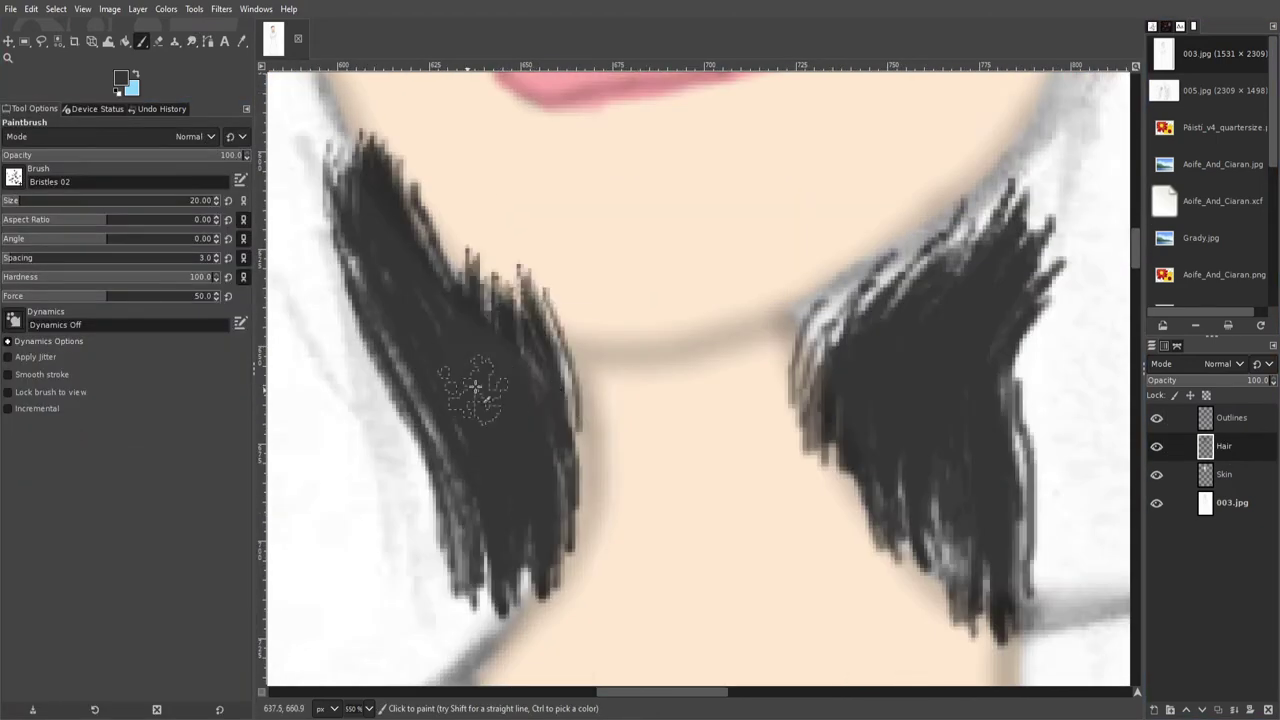
{"action": "scroll", "coordinate": [471, 386], "scroll_direction": "up", "scroll_amount": 2}
{"action": "mouse_move", "coordinate": [684, 370]}
{"action": "left_mouse_down"}
{"action": "mouse_move", "coordinate": [690, 441]}
{"action": "mouse_move", "coordinate": [571, 428]}
{"action": "left_mouse_up"}
- Paint a light grey stripe across the hair above the forehead with the Bristles 02 brush at size 20
{"action": "scroll", "coordinate": [920, 243], "scroll_direction": "up", "scroll_amount": 2}
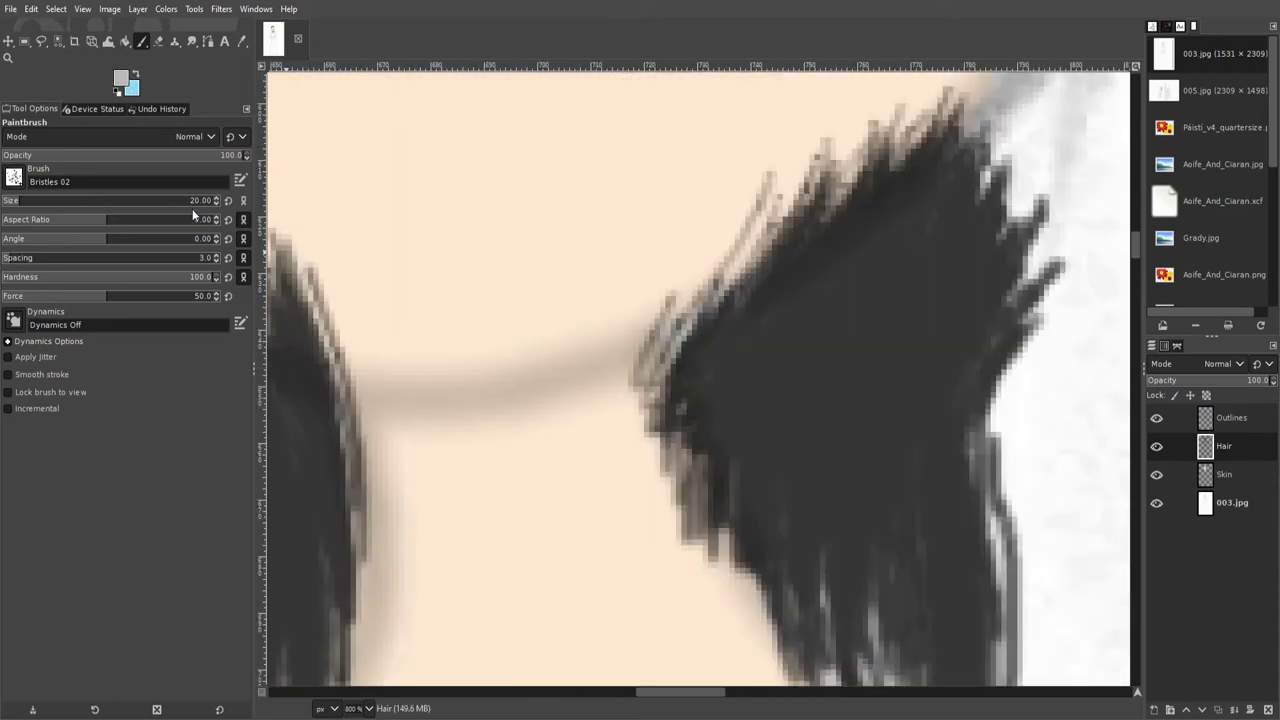
{"action": "scroll", "coordinate": [686, 368], "scroll_direction": "down", "scroll_amount": 2}
{"action": "mouse_move", "coordinate": [686, 368]}
{"action": "left_mouse_down"}
{"action": "mouse_move", "coordinate": [669, 312]}
{"action": "mouse_move", "coordinate": [568, 331]}
{"action": "left_mouse_up"}
- Lighten the hair and its grey stripe using the Dodge tool with Bristles 02 at size 20, ending at 50 opacity
{"action": "key", "text": "shift+d"}
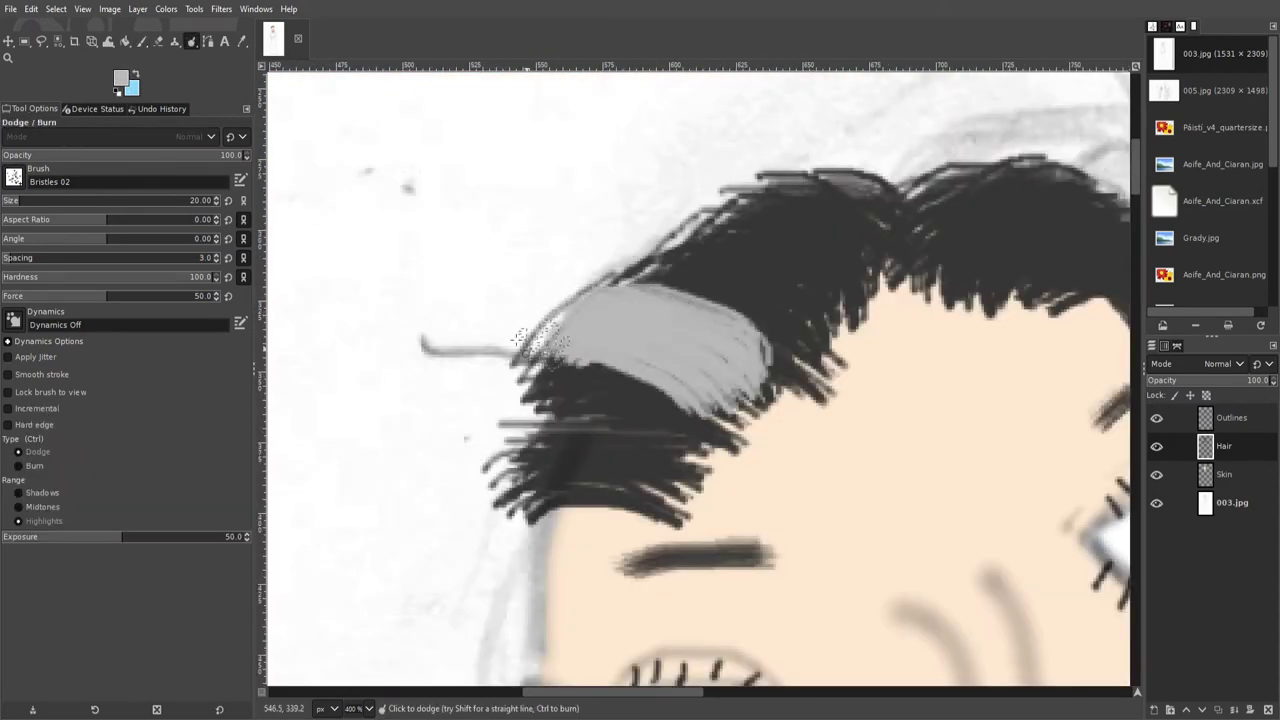
{"action": "left_click_drag", "start_coordinate": [575, 318], "coordinate": [693, 358]}
{"action": "scroll", "coordinate": [700, 352], "scroll_direction": "down", "scroll_amount": 3}
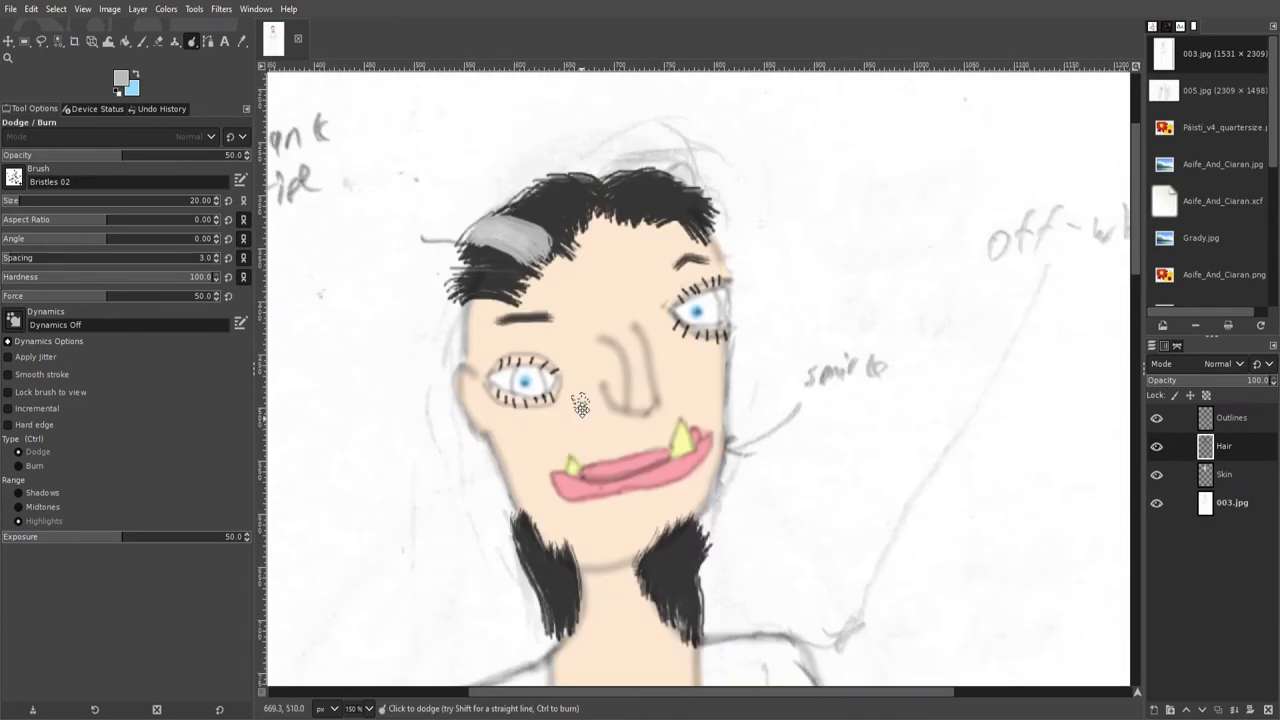
{"action": "scroll", "coordinate": [591, 249], "scroll_direction": "up", "scroll_amount": 3}
{"action": "scroll", "coordinate": [580, 423], "scroll_direction": "down", "scroll_amount": 4}
- Erase the stray hair strands over the jaw and neck with the Hardness 050 brush at size 20
{"action": "key", "text": "shift+e"}
{"action": "scroll", "coordinate": [860, 360], "scroll_direction": "up", "scroll_amount": 2}
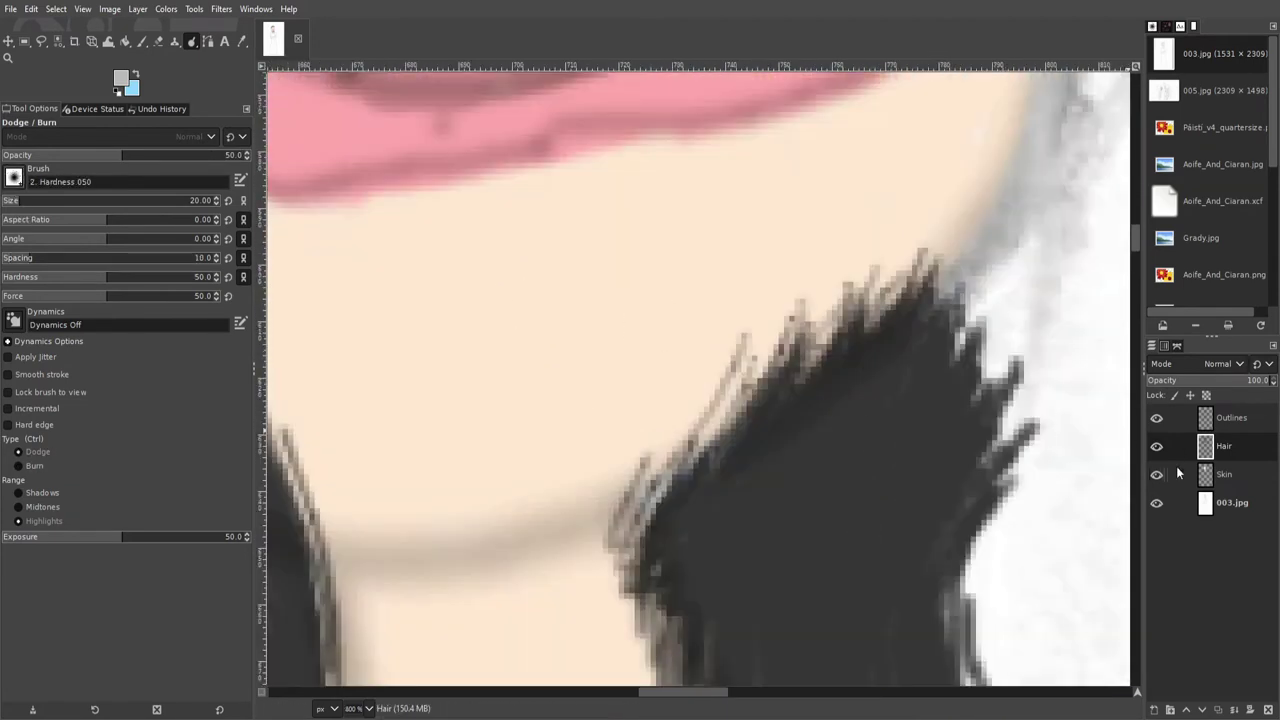
{"action": "scroll", "coordinate": [848, 273], "scroll_direction": "down", "scroll_amount": 5}
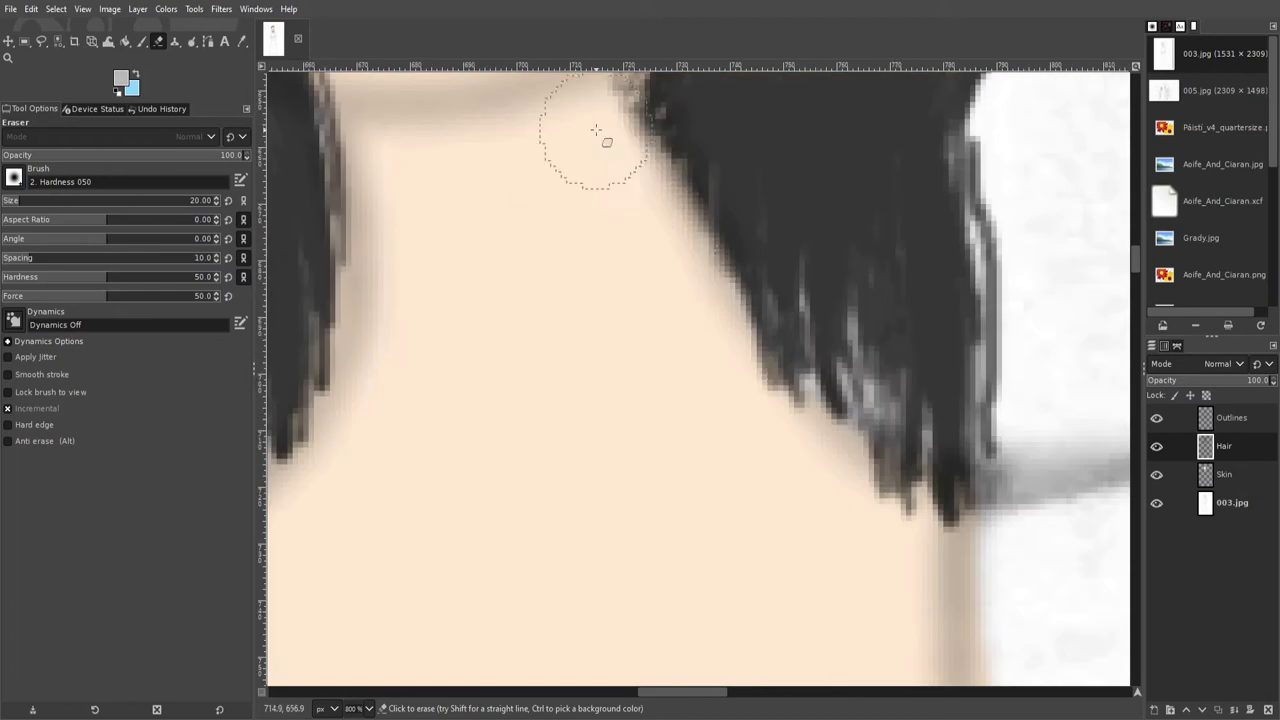
{"action": "scroll", "coordinate": [700, 534], "scroll_direction": "left", "scroll_amount": 5}
{"action": "scroll", "coordinate": [800, 371], "scroll_direction": "up", "scroll_amount": 5}
{"action": "left_click_drag", "start_coordinate": [656, 352], "coordinate": [963, 620]}
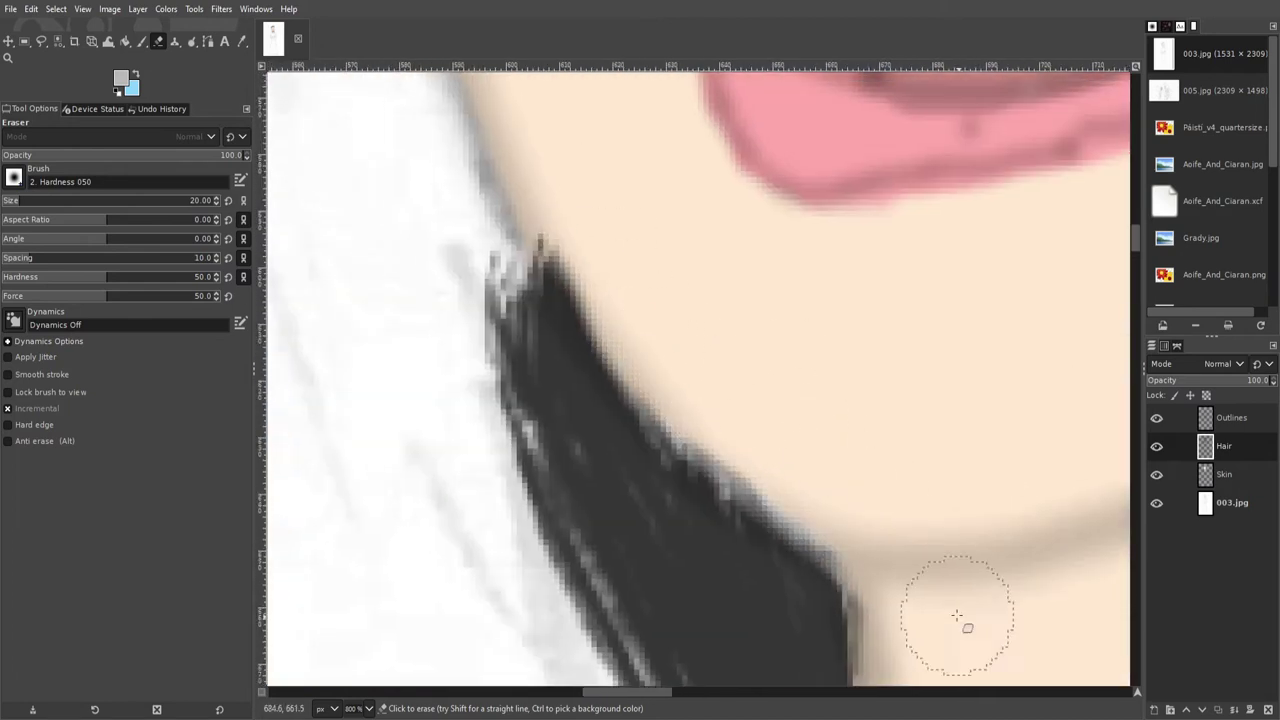
- Add a new layer named Clothes and move the Outlines layer below the Skin layer
{"action": "scroll", "coordinate": [963, 620], "scroll_direction": "down", "scroll_amount": 6}
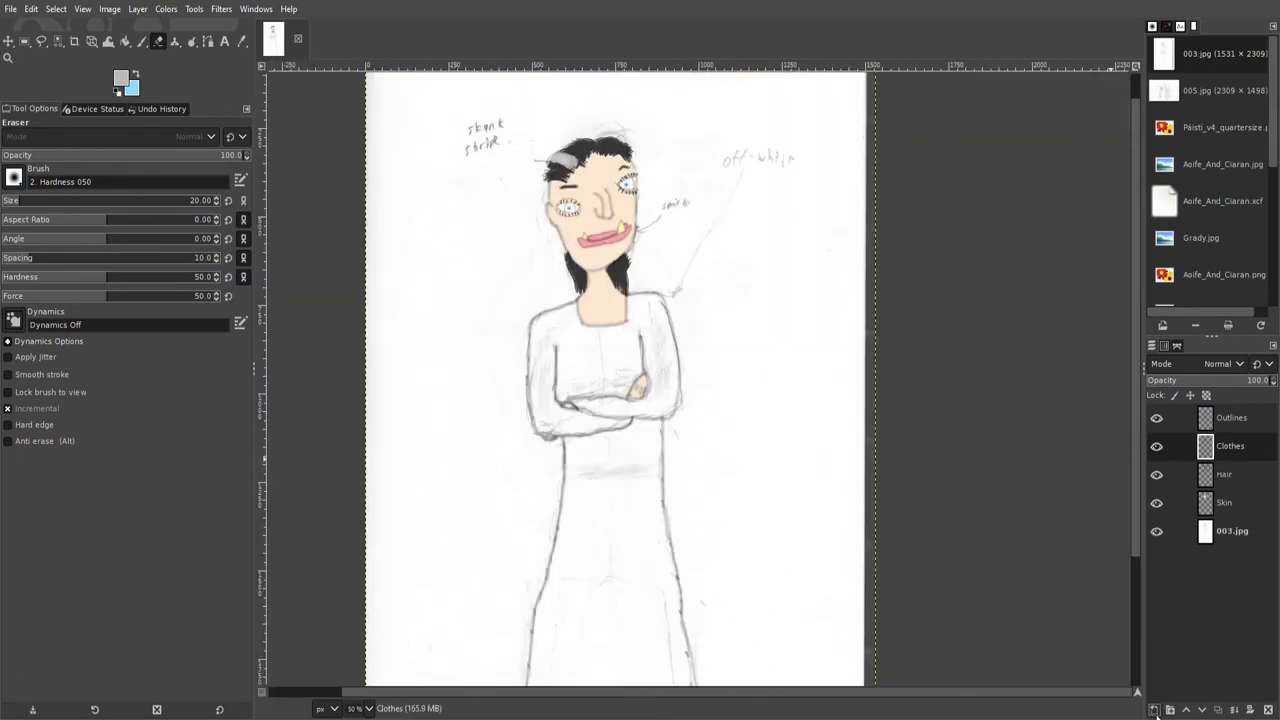
{"action": "left_click_drag", "start_coordinate": [1231, 417], "coordinate": [1231, 516]}
{"action": "key", "text": "2"}
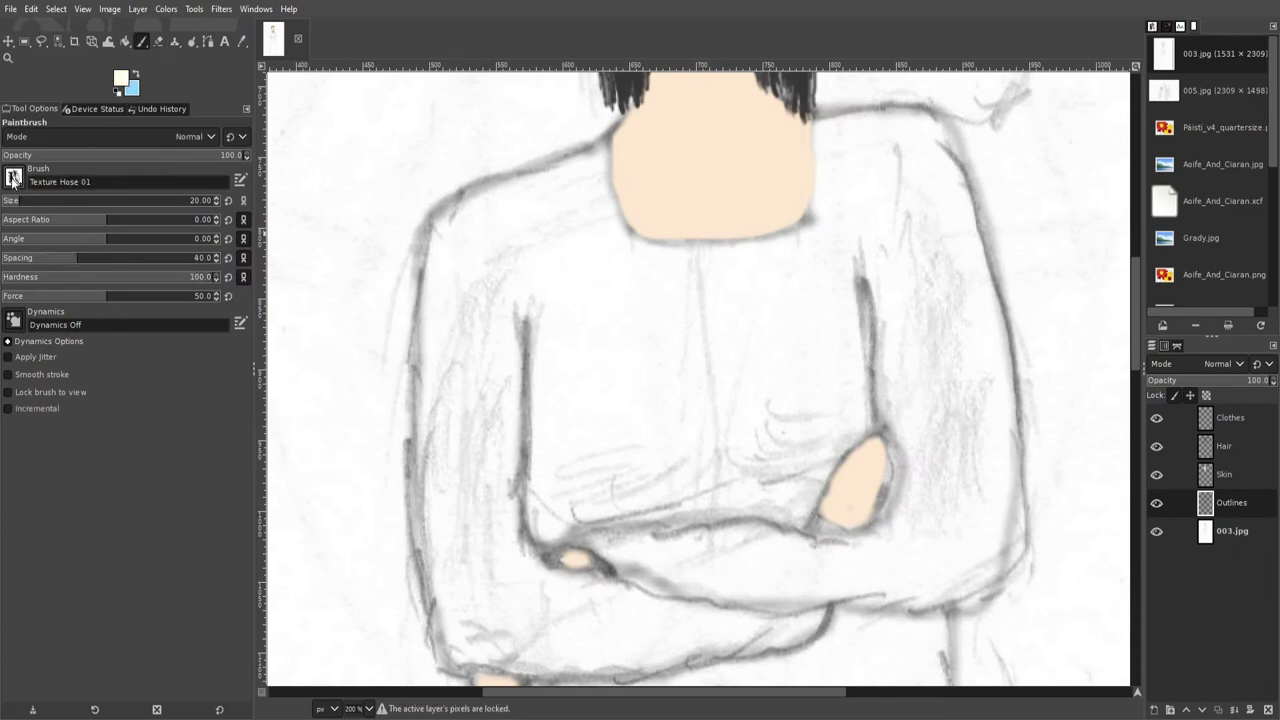
- Move Clothes to just above 003.jpg, place Outlines between Hair and Skin, and make Clothes the active layer
{"action": "left_click_drag", "start_coordinate": [1231, 502], "coordinate": [1231, 410]}
{"action": "left_click_drag", "start_coordinate": [1231, 445], "coordinate": [1231, 517]}
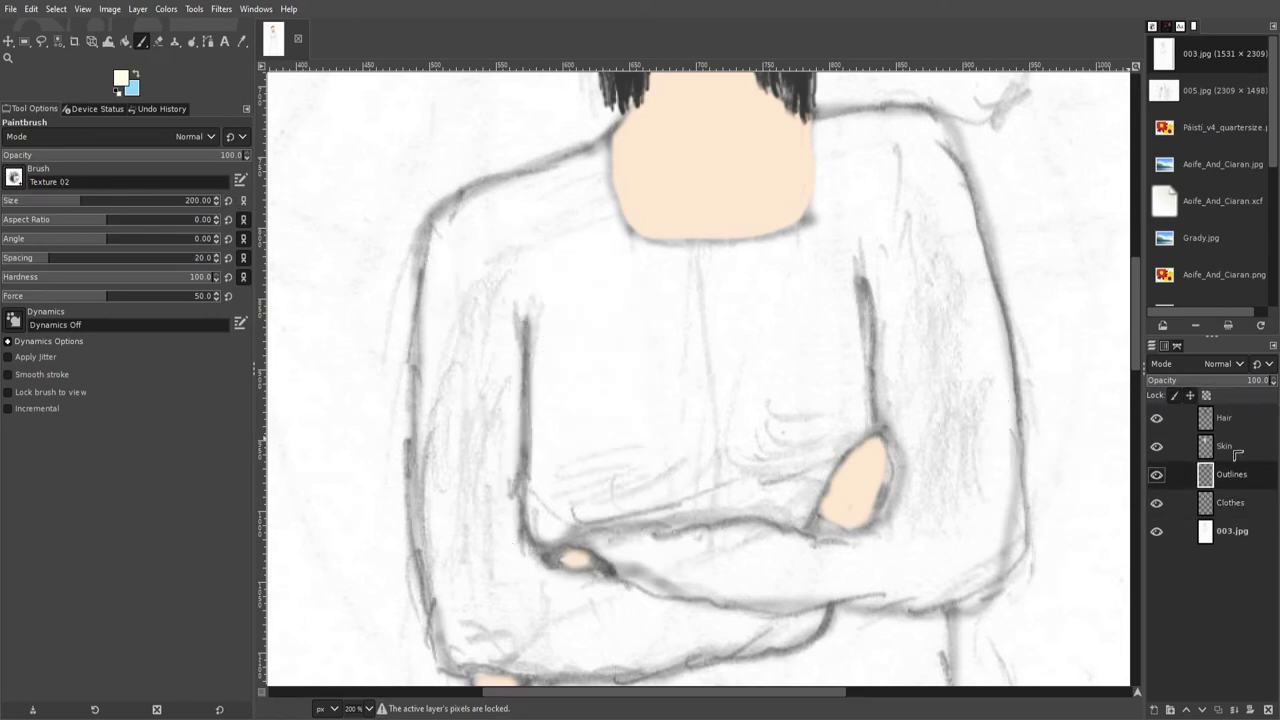
{"action": "scroll", "coordinate": [729, 398], "scroll_direction": "up", "scroll_amount": 5}
{"action": "scroll", "coordinate": [729, 398], "scroll_direction": "down", "scroll_amount": 10}
{"action": "left_click_drag", "start_coordinate": [1231, 445], "coordinate": [1231, 412]}
{"action": "left_click", "coordinate": [1230, 502]}
- Try to paint the dress cream with the Texture 02 brush at size 200, and undo the last stroke
{"action": "mouse_move", "coordinate": [640, 300]}
{"action": "left_mouse_down"}
{"action": "mouse_move", "coordinate": [571, 371]}
{"action": "mouse_move", "coordinate": [820, 450]}
{"action": "left_mouse_up"}
{"action": "mouse_move", "coordinate": [857, 500]}
{"action": "left_mouse_down"}
{"action": "mouse_move", "coordinate": [830, 523]}
{"action": "mouse_move", "coordinate": [720, 385]}
{"action": "mouse_move", "coordinate": [872, 445]}
{"action": "mouse_move", "coordinate": [718, 520]}
{"action": "mouse_move", "coordinate": [730, 345]}
{"action": "mouse_move", "coordinate": [678, 425]}
{"action": "mouse_move", "coordinate": [675, 545]}
{"action": "left_mouse_up"}
{"action": "scroll", "coordinate": [837, 386], "scroll_direction": "down", "scroll_amount": 3}
{"action": "scroll", "coordinate": [675, 545], "scroll_direction": "down", "scroll_amount": 3}
{"action": "scroll", "coordinate": [829, 486], "scroll_direction": "down", "scroll_amount": 3}
{"action": "key", "text": "ctrl+z"}
{"action": "scroll", "coordinate": [663, 471], "scroll_direction": "down", "scroll_amount": 4}
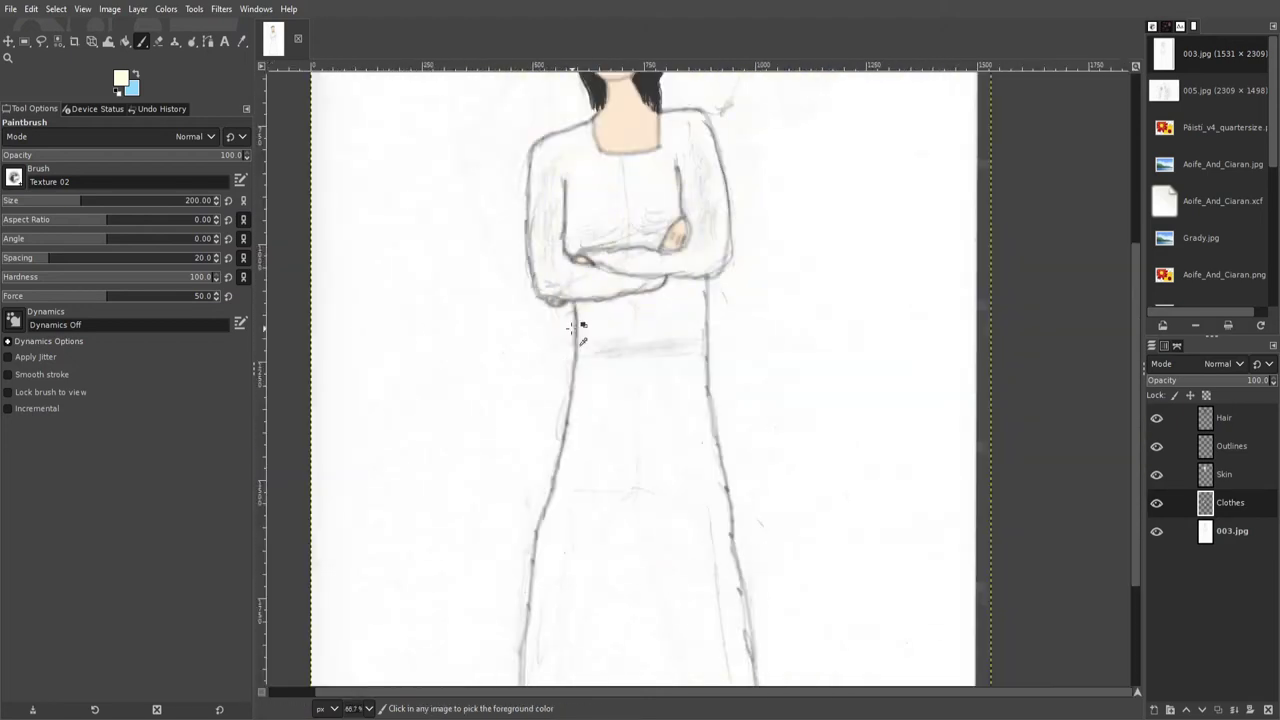
- Paint cream along the inside edges of the dress's shoulders and outer sleeves with the Hardness 050 brush at size 51
{"action": "scroll", "coordinate": [571, 329], "scroll_direction": "up", "scroll_amount": 3}
{"action": "key", "text": "f"}
{"action": "key", "text": "p"}
{"action": "scroll", "coordinate": [500, 200], "scroll_direction": "up", "scroll_amount": 2}
{"action": "mouse_move", "coordinate": [531, 686]}
{"action": "left_mouse_down"}
{"action": "mouse_move", "coordinate": [534, 543]}
{"action": "mouse_move", "coordinate": [826, 254]}
{"action": "left_mouse_up"}
{"action": "scroll", "coordinate": [826, 254], "scroll_direction": "right", "scroll_amount": 4}
{"action": "left_click_drag", "start_coordinate": [660, 290], "coordinate": [974, 300]}
{"action": "scroll", "coordinate": [974, 300], "scroll_direction": "down", "scroll_amount": 3}
{"action": "left_click_drag", "start_coordinate": [700, 80], "coordinate": [773, 334]}
- Paint cream over the crossed forearms, around the hand and inside the left sleeve's edge
{"action": "scroll", "coordinate": [788, 451], "scroll_direction": "down", "scroll_amount": 3}
{"action": "left_click_drag", "start_coordinate": [788, 451], "coordinate": [400, 571]}
{"action": "scroll", "coordinate": [400, 571], "scroll_direction": "left", "scroll_amount": 5}
{"action": "mouse_move", "coordinate": [560, 340]}
{"action": "left_mouse_down"}
{"action": "mouse_move", "coordinate": [737, 394]}
{"action": "mouse_move", "coordinate": [480, 340]}
{"action": "left_mouse_up"}
{"action": "scroll", "coordinate": [586, 414], "scroll_direction": "left", "scroll_amount": 5}
{"action": "left_click_drag", "start_coordinate": [790, 300], "coordinate": [580, 420]}
{"action": "scroll", "coordinate": [519, 348], "scroll_direction": "left", "scroll_amount": 5}
{"action": "scroll", "coordinate": [519, 348], "scroll_direction": "down", "scroll_amount": 10}
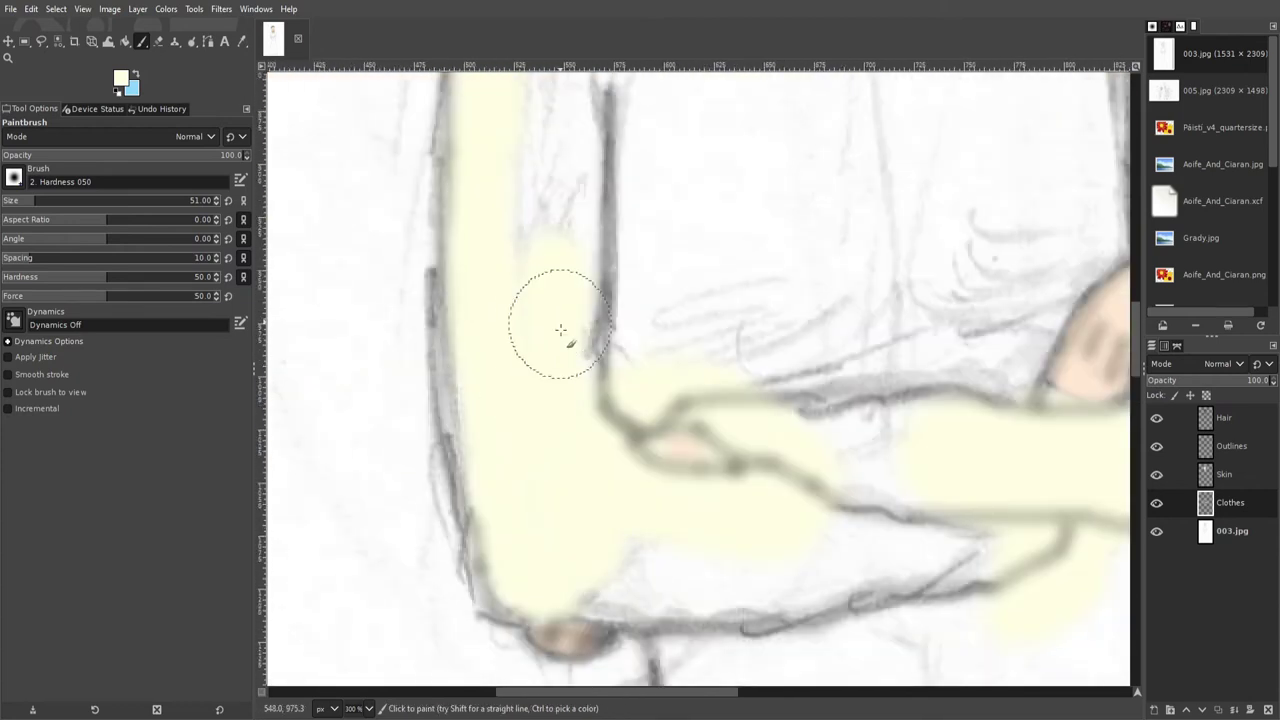
- Paint cream in straight strokes down the inside of the skirt's left edge
{"action": "left_click", "coordinate": [677, 214]}
{"action": "scroll", "coordinate": [677, 214], "scroll_direction": "down", "scroll_amount": 5}
{"action": "left_click", "coordinate": [677, 372], "text": "shift"}
{"action": "scroll", "coordinate": [686, 149], "scroll_direction": "down", "scroll_amount": 5}
{"action": "scroll", "coordinate": [663, 157], "scroll_direction": "down", "scroll_amount": 5}
- Paint cream along the inside of the skirt's hem from left to right
{"action": "scroll", "coordinate": [766, 571], "scroll_direction": "right", "scroll_amount": 5}
{"action": "left_click_drag", "start_coordinate": [400, 500], "coordinate": [565, 498]}
{"action": "scroll", "coordinate": [729, 420], "scroll_direction": "right", "scroll_amount": 5}
{"action": "left_click_drag", "start_coordinate": [729, 420], "coordinate": [886, 434]}
- Paint cream in straight strokes up the inside of the skirt's right edge
{"action": "scroll", "coordinate": [886, 434], "scroll_direction": "up", "scroll_amount": 5}
{"action": "left_click", "coordinate": [791, 471], "text": "shift"}
{"action": "scroll", "coordinate": [745, 224], "scroll_direction": "up", "scroll_amount": 2}
{"action": "left_click", "coordinate": [745, 224], "text": "shift"}
{"action": "scroll", "coordinate": [703, 206], "scroll_direction": "up", "scroll_amount": 10}
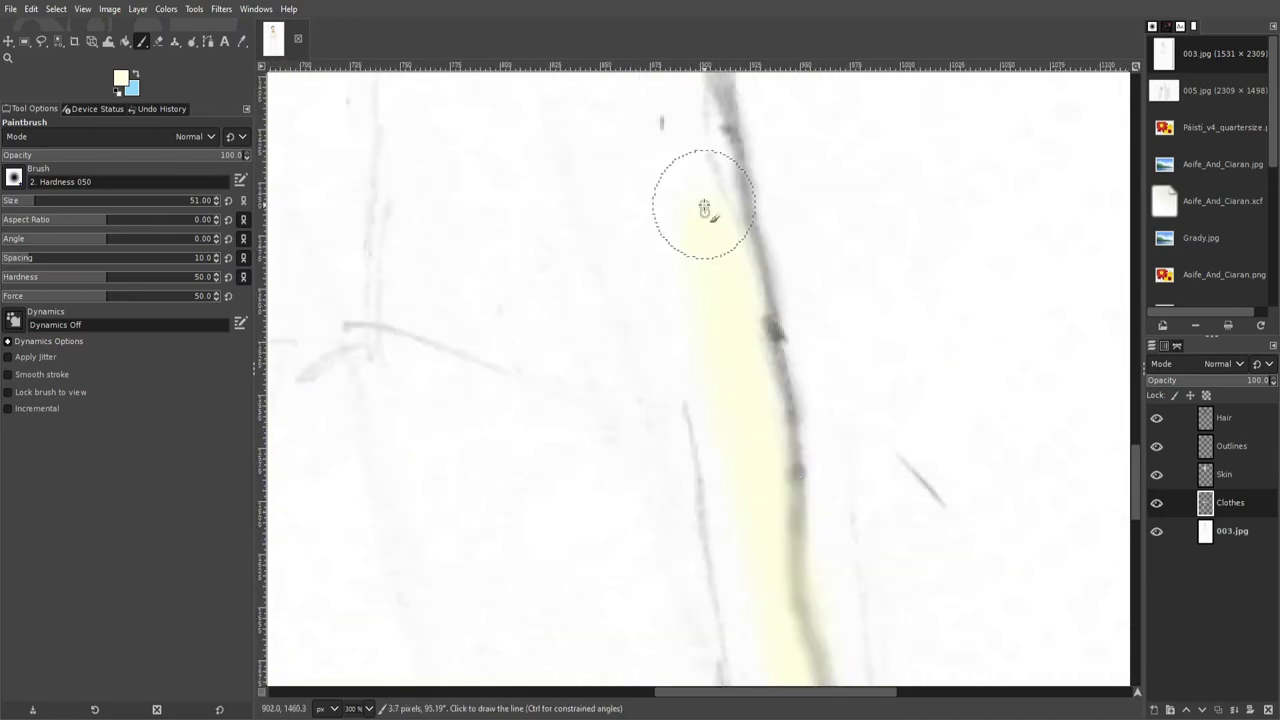
- Try to fill the dress with cream using Bucket Fill in Behind mode, and undo the fill
{"action": "scroll", "coordinate": [555, 228], "scroll_direction": "down", "scroll_amount": 2}
{"action": "key", "text": "shift+b"}
{"action": "left_click", "coordinate": [491, 386]}
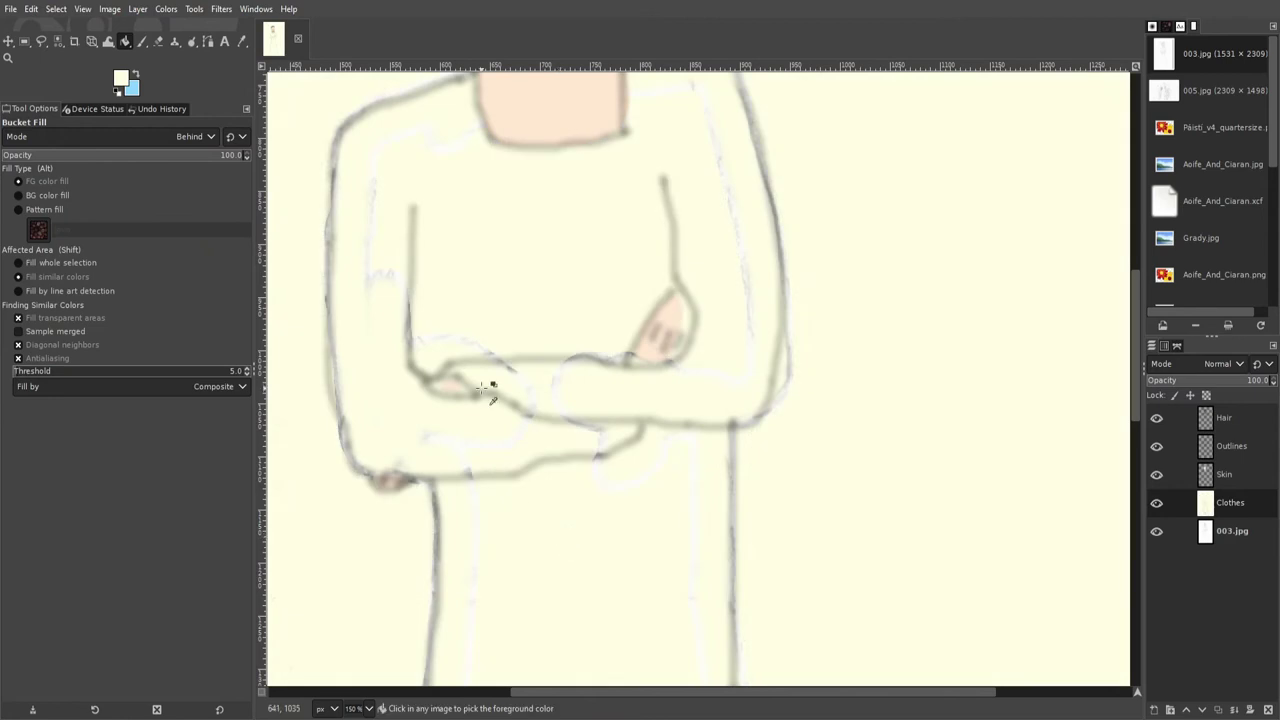
{"action": "key", "text": "ctrl+z"}
- Fill the interior of the dress with cream using Bucket Fill in Behind mode
{"action": "scroll", "coordinate": [609, 177], "scroll_direction": "up", "scroll_amount": 2}
{"action": "scroll", "coordinate": [580, 540], "scroll_direction": "down", "scroll_amount": 5}
{"action": "scroll", "coordinate": [580, 540], "scroll_direction": "up", "scroll_amount": 3}
{"action": "left_click", "coordinate": [608, 282]}
- Paint over the pale seams left inside the sleeves and skirt with the Hardness 050 brush at size 51
{"action": "key", "text": "p"}
{"action": "scroll", "coordinate": [486, 386], "scroll_direction": "down", "scroll_amount": 3}
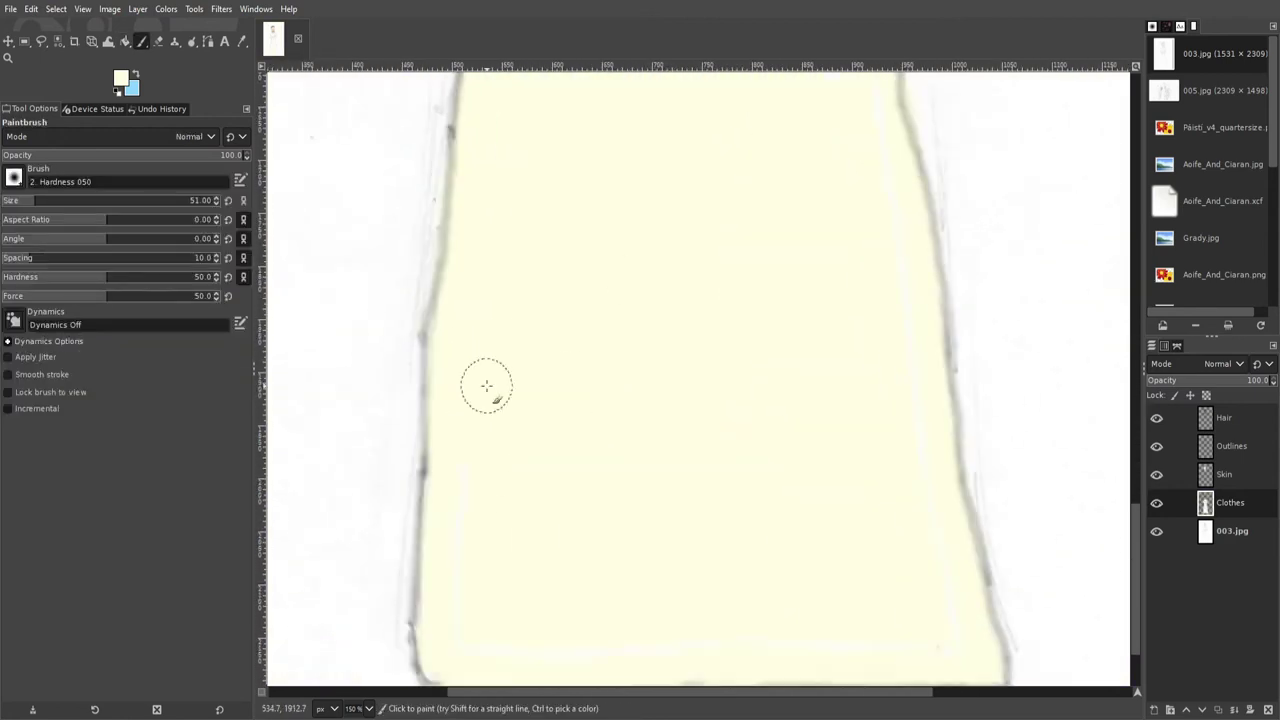
{"action": "scroll", "coordinate": [951, 645], "scroll_direction": "up", "scroll_amount": 10}
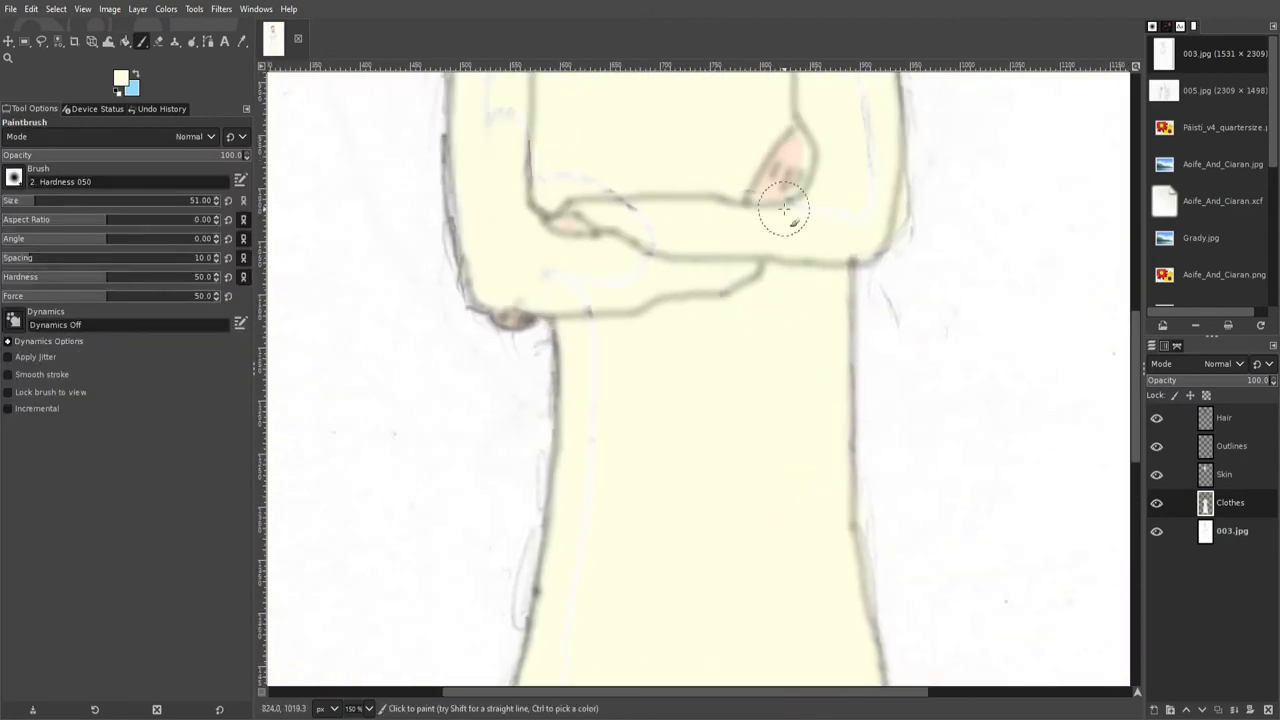
{"action": "scroll", "coordinate": [784, 208], "scroll_direction": "up", "scroll_amount": 3}
{"action": "scroll", "coordinate": [460, 544], "scroll_direction": "down", "scroll_amount": 8}
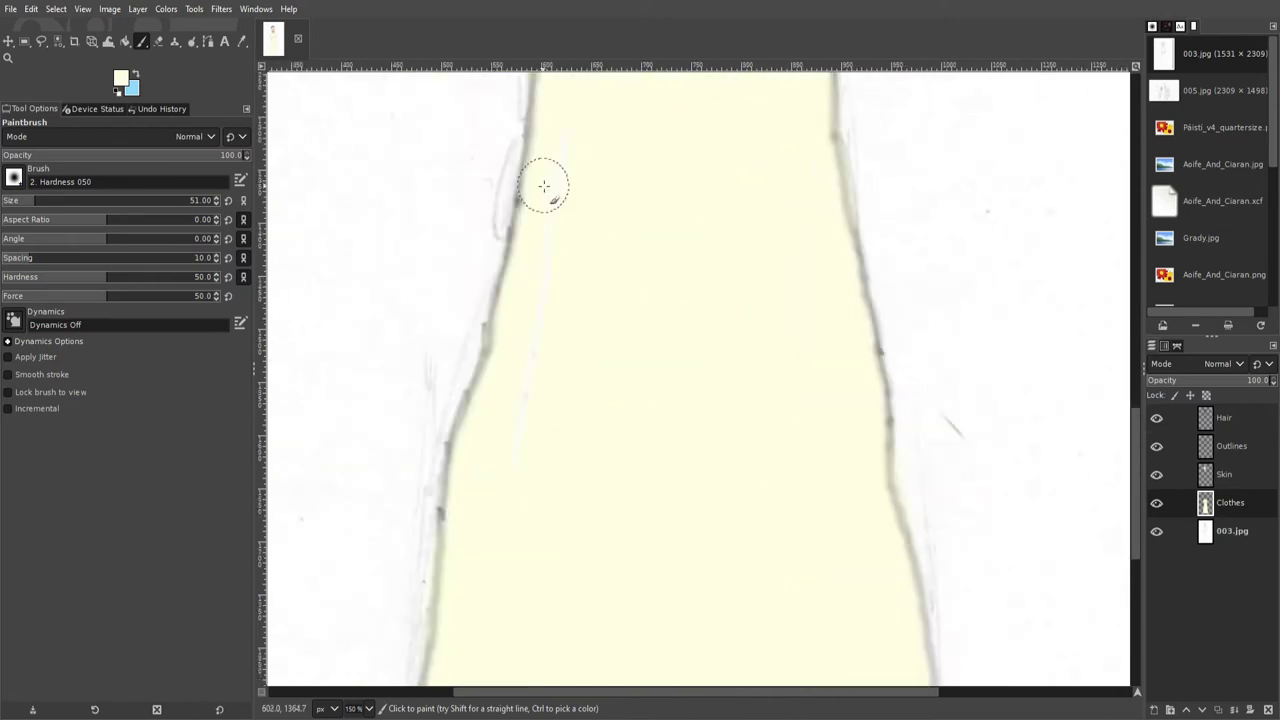
{"action": "scroll", "coordinate": [543, 186], "scroll_direction": "up", "scroll_amount": 7}
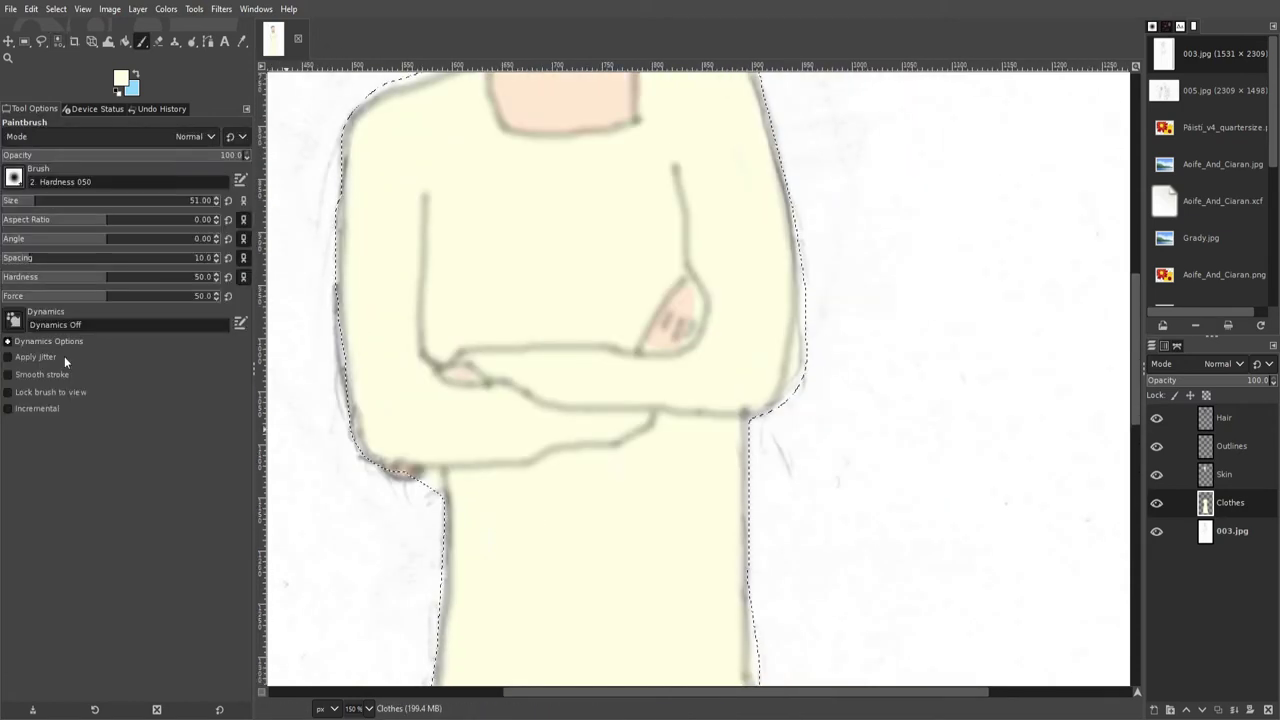
- Dodge the selected dress with the Texture 02 brush at size 200 and 50 opacity, and set the Clothes layer's opacity to 70
{"action": "key", "text": "Return"}
{"action": "key", "text": "shift+d"}
{"action": "scroll", "coordinate": [565, 485], "scroll_direction": "down", "scroll_amount": 2}
{"action": "scroll", "coordinate": [580, 500], "scroll_direction": "down", "scroll_amount": 3}
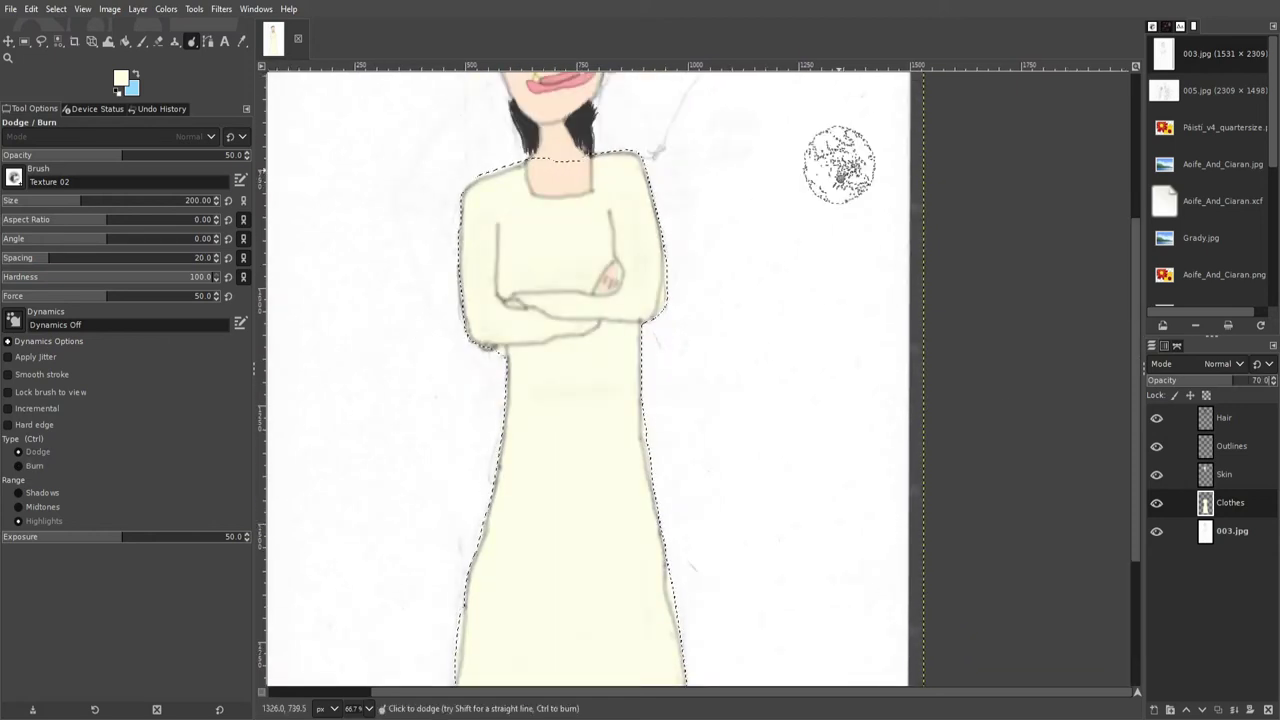
- Burn a darker horizontal band across the dress's waist with the Texture 02 brush at size 40
{"action": "scroll", "coordinate": [857, 223], "scroll_direction": "up", "scroll_amount": 3}
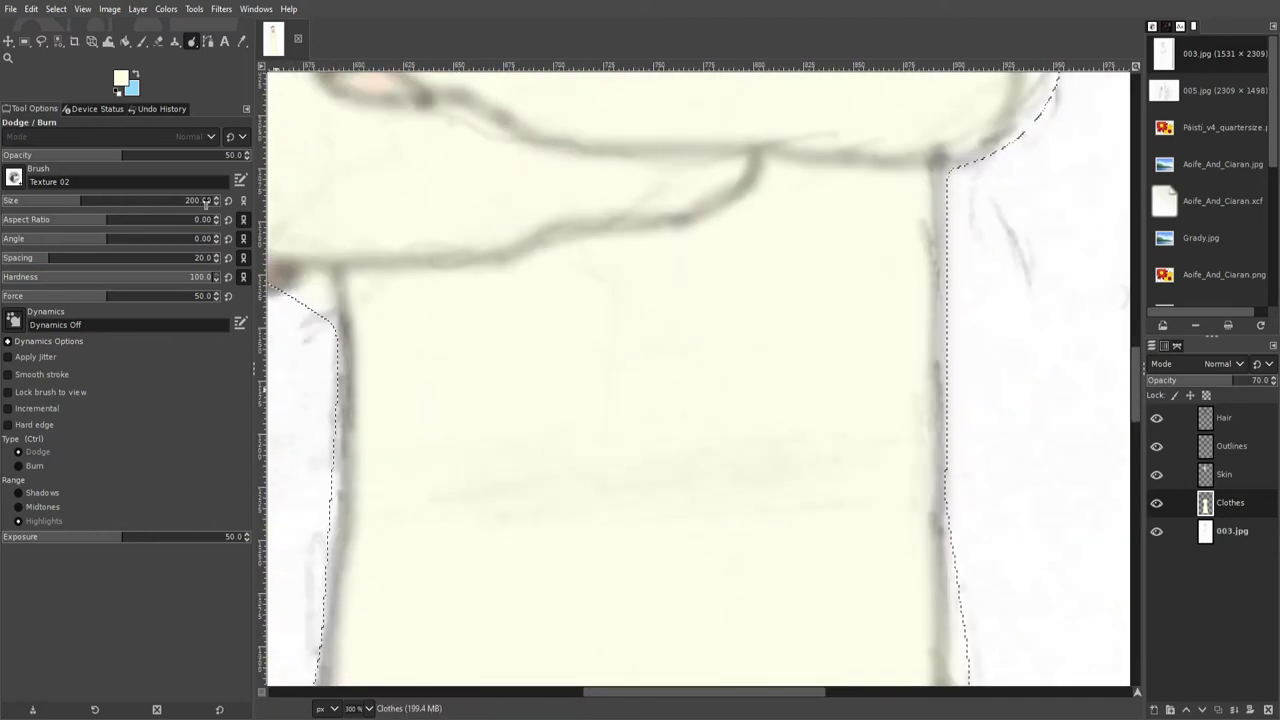
{"action": "key", "text": "]"}
{"action": "left_click", "coordinate": [363, 500], "text": "ctrl"}
{"action": "left_click", "coordinate": [921, 500], "text": "ctrl+shift"}
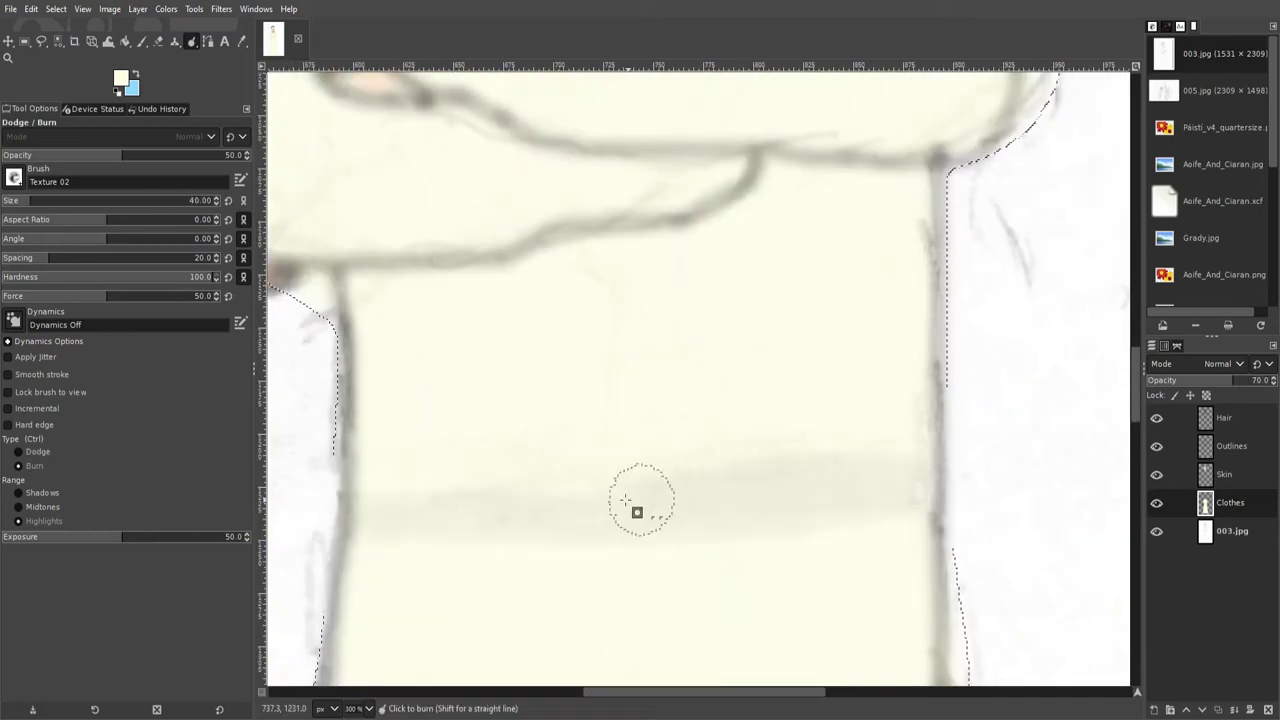
{"action": "left_click_drag", "start_coordinate": [654, 509], "coordinate": [892, 485]}
{"action": "scroll", "coordinate": [871, 449], "scroll_direction": "down", "scroll_amount": 3}
- Dodge highlights and burn shadows on the dress's bodice just above the folded arms with the Texture 02 brush at size 40
{"action": "scroll", "coordinate": [380, 305], "scroll_direction": "up", "scroll_amount": 4}
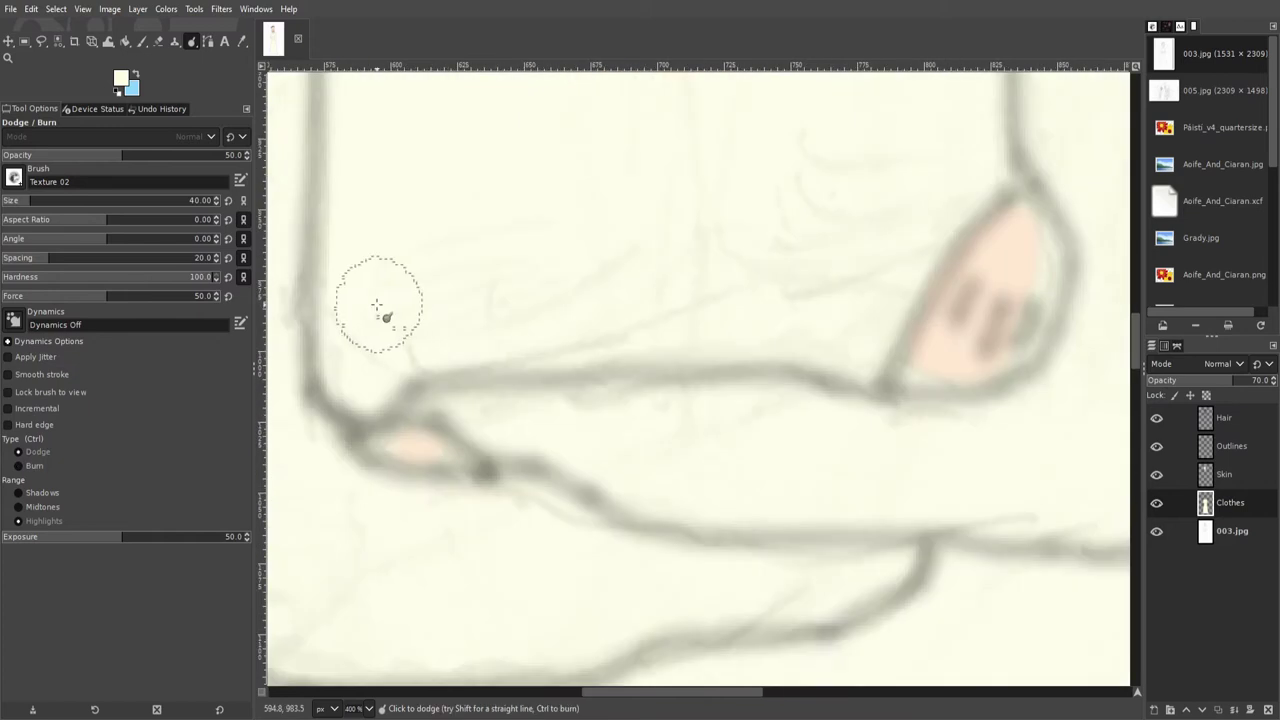
{"action": "left_click_drag", "start_coordinate": [643, 345], "coordinate": [809, 334]}
{"action": "scroll", "coordinate": [506, 251], "scroll_direction": "right", "scroll_amount": 3}
{"action": "scroll", "coordinate": [500, 366], "scroll_direction": "down", "scroll_amount": 2}
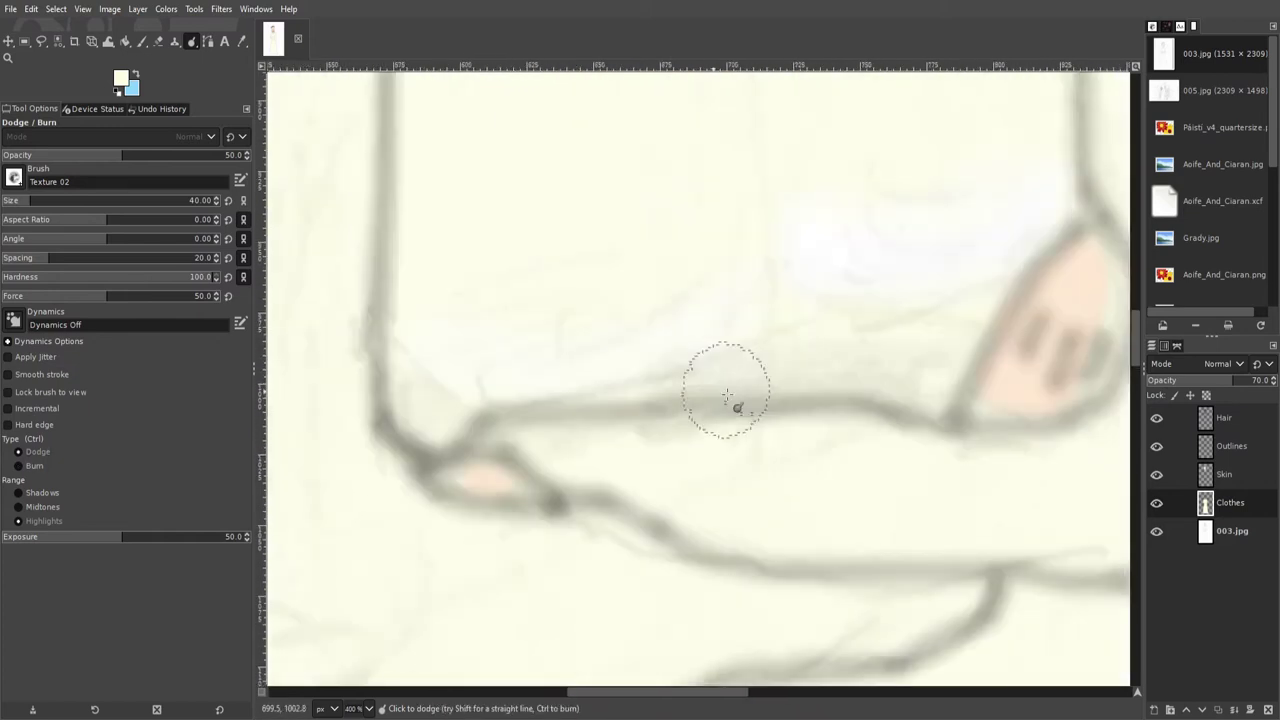
{"action": "scroll", "coordinate": [766, 368], "scroll_direction": "up", "scroll_amount": 4}
{"action": "scroll", "coordinate": [763, 343], "scroll_direction": "left", "scroll_amount": 3}
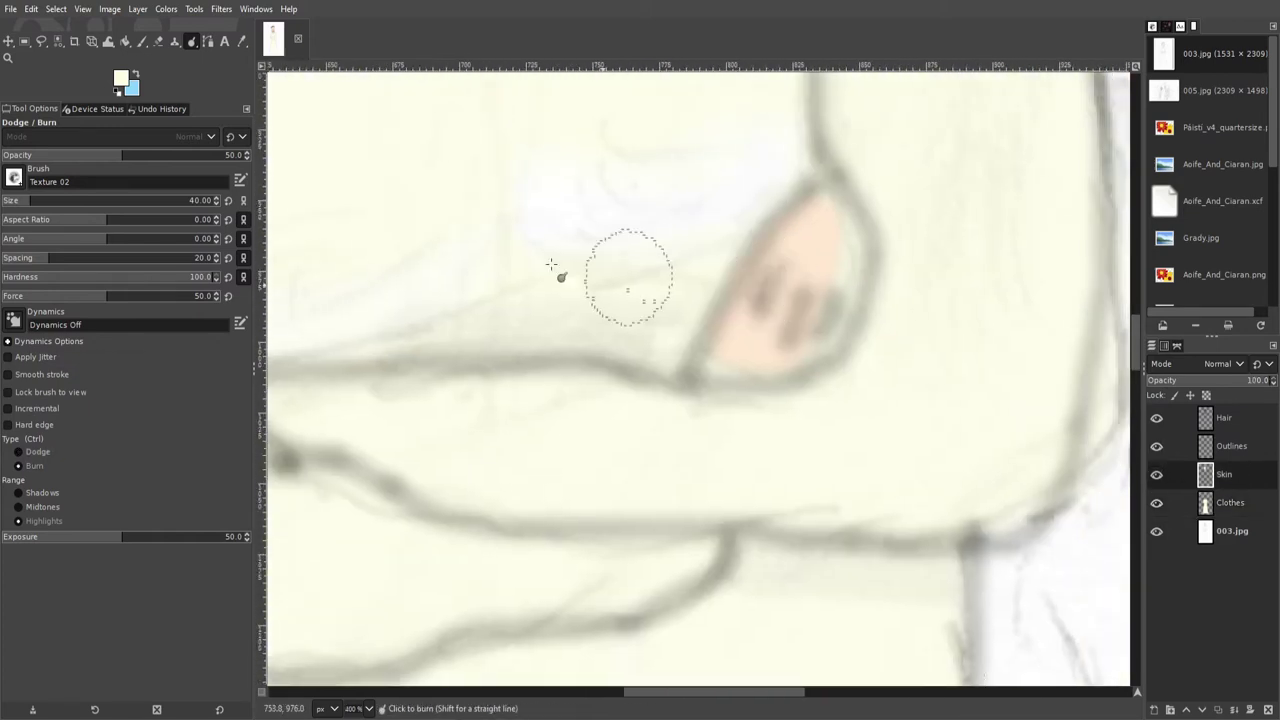
- Sample the hand's skin colour and touch up the hand's edge on the Skin layer with the Hardness 050 brush at size 20
{"action": "key", "text": "o"}
{"action": "left_click", "coordinate": [777, 289]}
{"action": "key", "text": "p"}
{"action": "scroll", "coordinate": [730, 318], "scroll_direction": "up", "scroll_amount": 4}
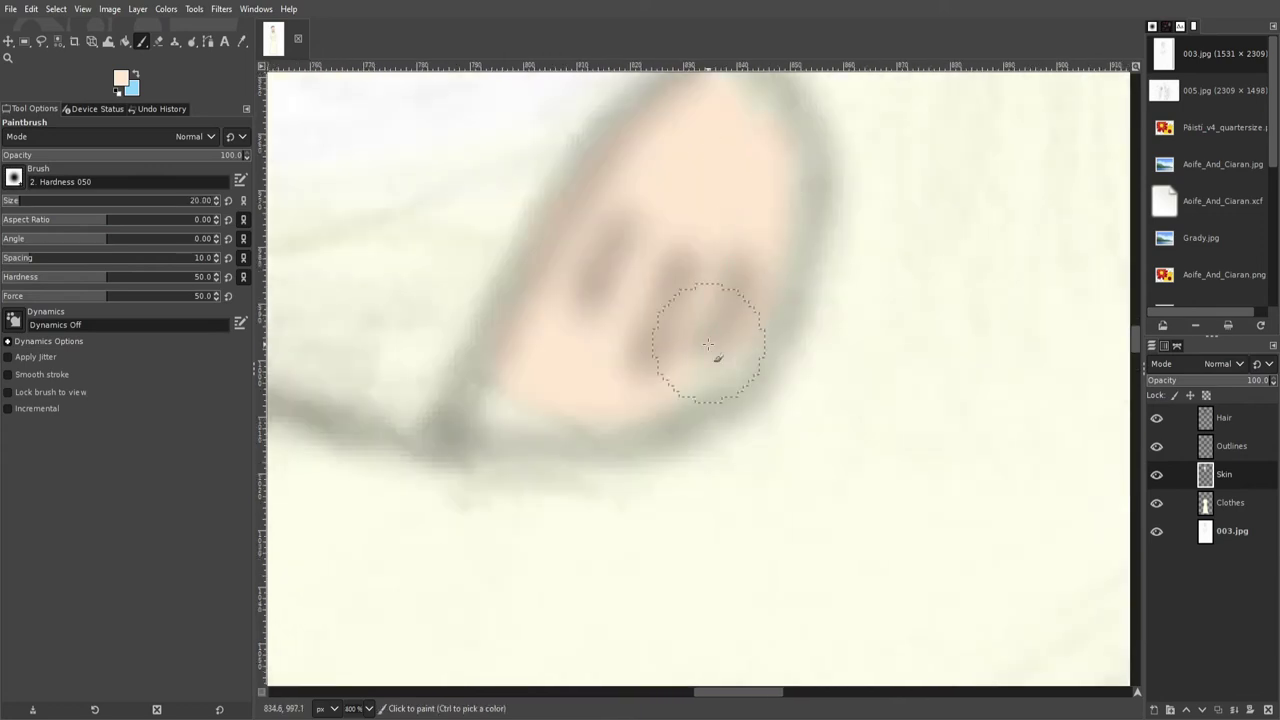
{"action": "scroll", "coordinate": [663, 206], "scroll_direction": "up", "scroll_amount": 2}
{"action": "scroll", "coordinate": [831, 371], "scroll_direction": "down", "scroll_amount": 4}
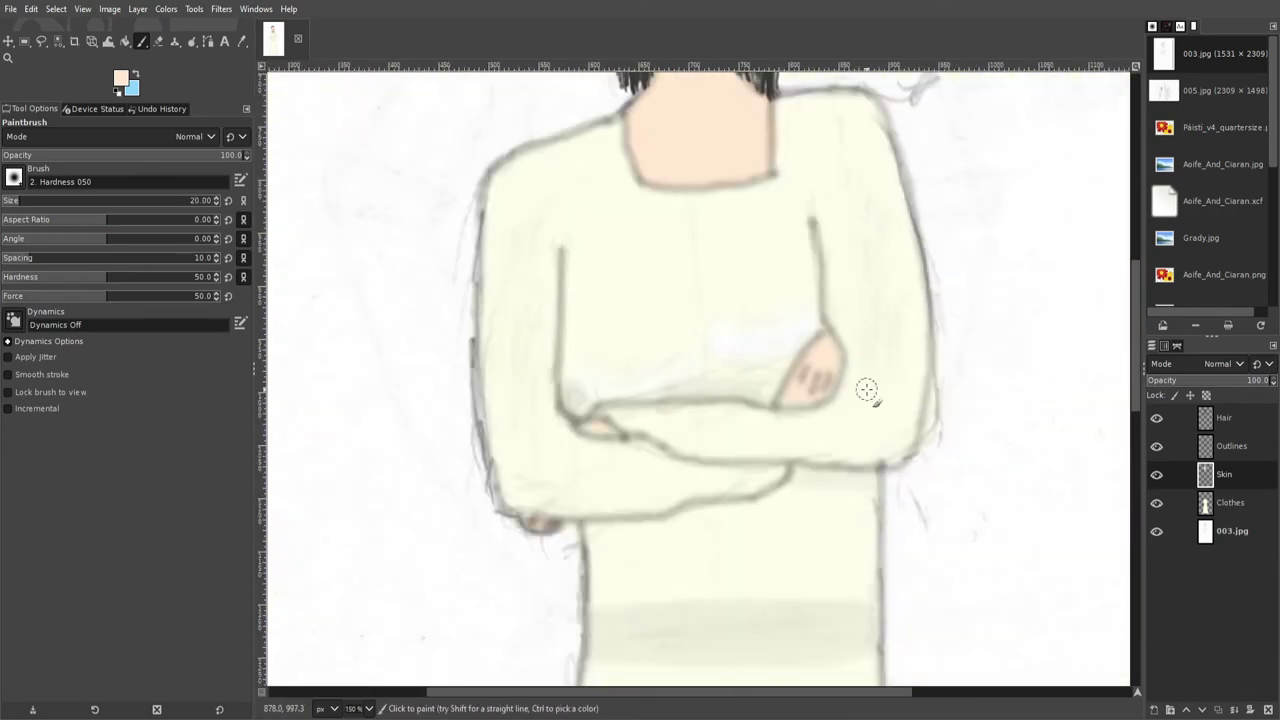
- Set the Skin layer's opacity to 80
{"action": "scroll", "coordinate": [700, 380], "scroll_direction": "up", "scroll_amount": 4}
{"action": "scroll", "coordinate": [674, 171], "scroll_direction": "up", "scroll_amount": 2}
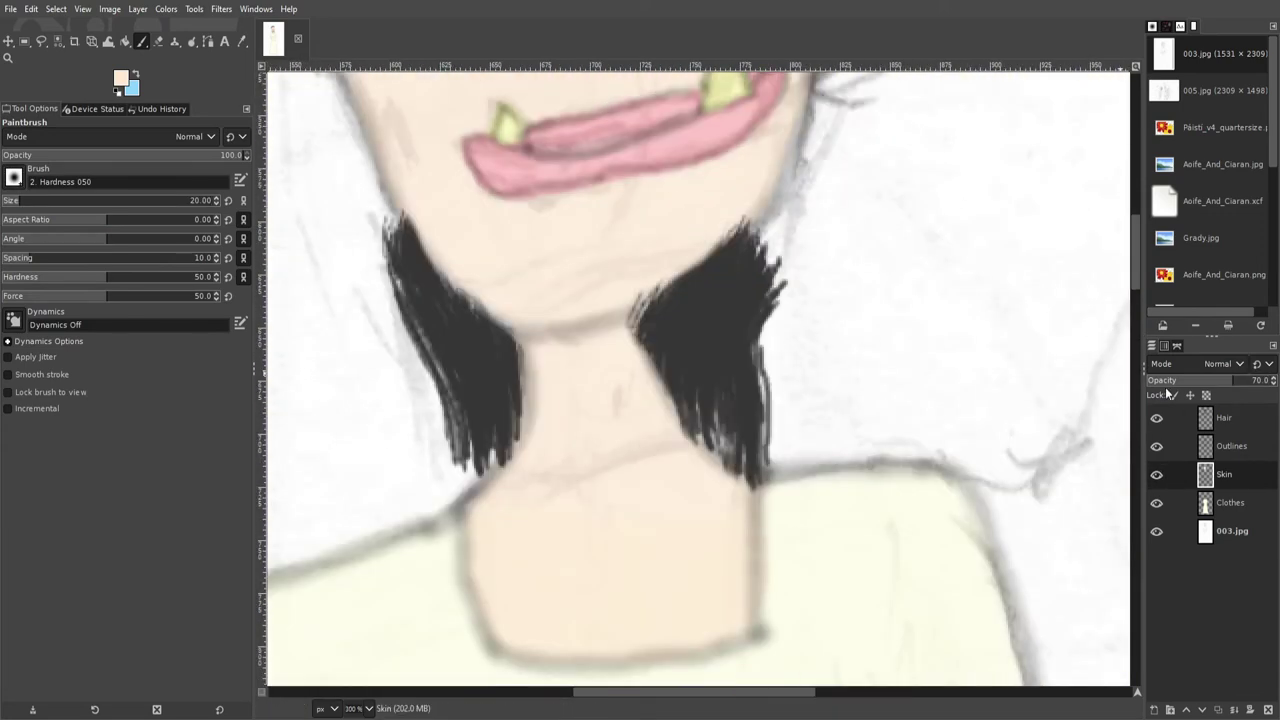
{"action": "scroll", "coordinate": [558, 405], "scroll_direction": "down", "scroll_amount": 2}
{"action": "scroll", "coordinate": [558, 405], "scroll_direction": "down", "scroll_amount": 1}
- Add a new layer named Fungus between the Outlines and Skin layers
{"action": "key", "text": "Page_Up"}
{"action": "key", "text": "Page_Up"}
{"action": "scroll", "coordinate": [571, 394], "scroll_direction": "down", "scroll_amount": 3}
{"action": "scroll", "coordinate": [571, 394], "scroll_direction": "down", "scroll_amount": 2}
{"action": "scroll", "coordinate": [570, 525], "scroll_direction": "up", "scroll_amount": 4}
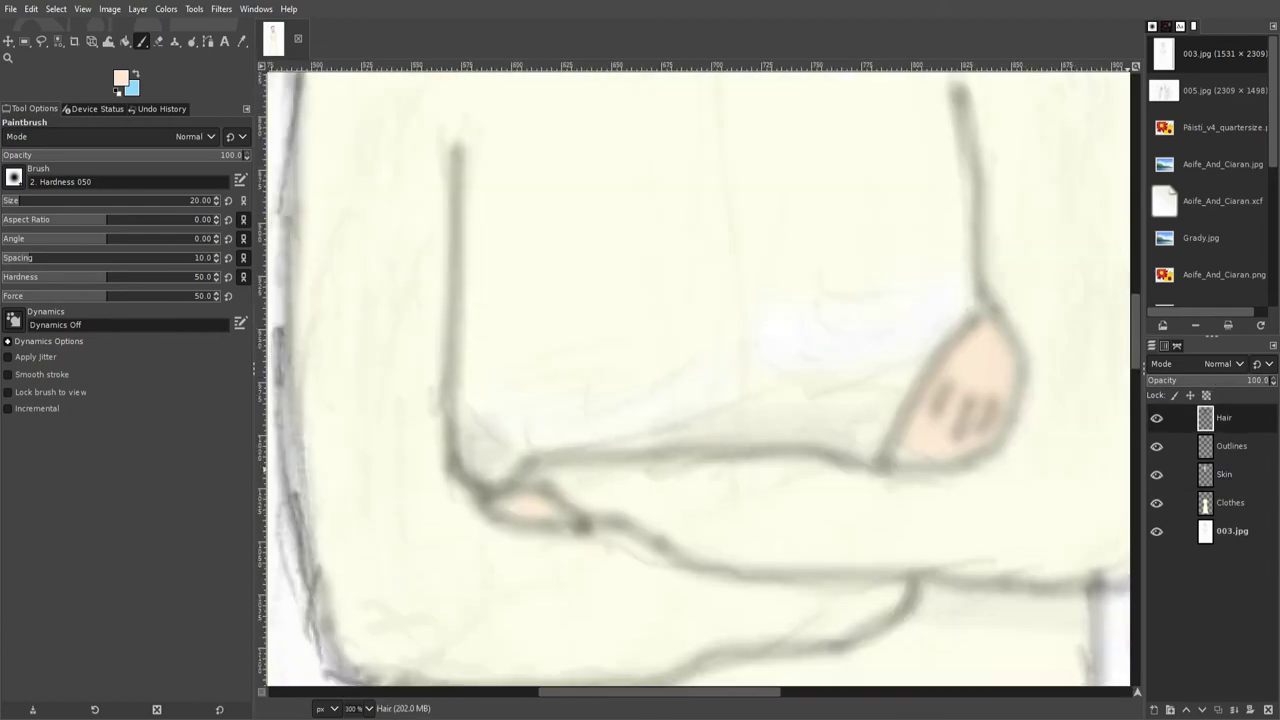
{"action": "key", "text": "minus"}
{"action": "key", "text": "Page_Down"}
{"action": "key", "text": "Page_Down"}
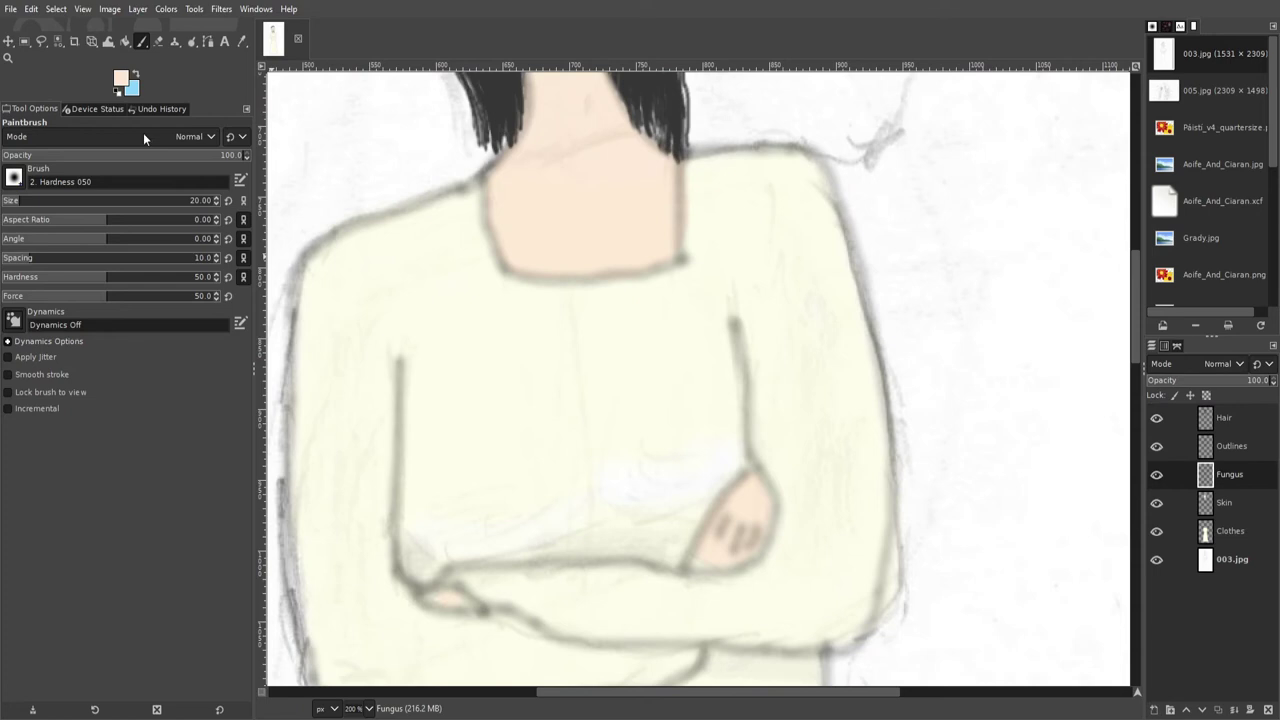
- Paint dark green fungus patches on the chin and lower neck with the Texture 01 brush at size 30
{"action": "key", "text": "Return"}
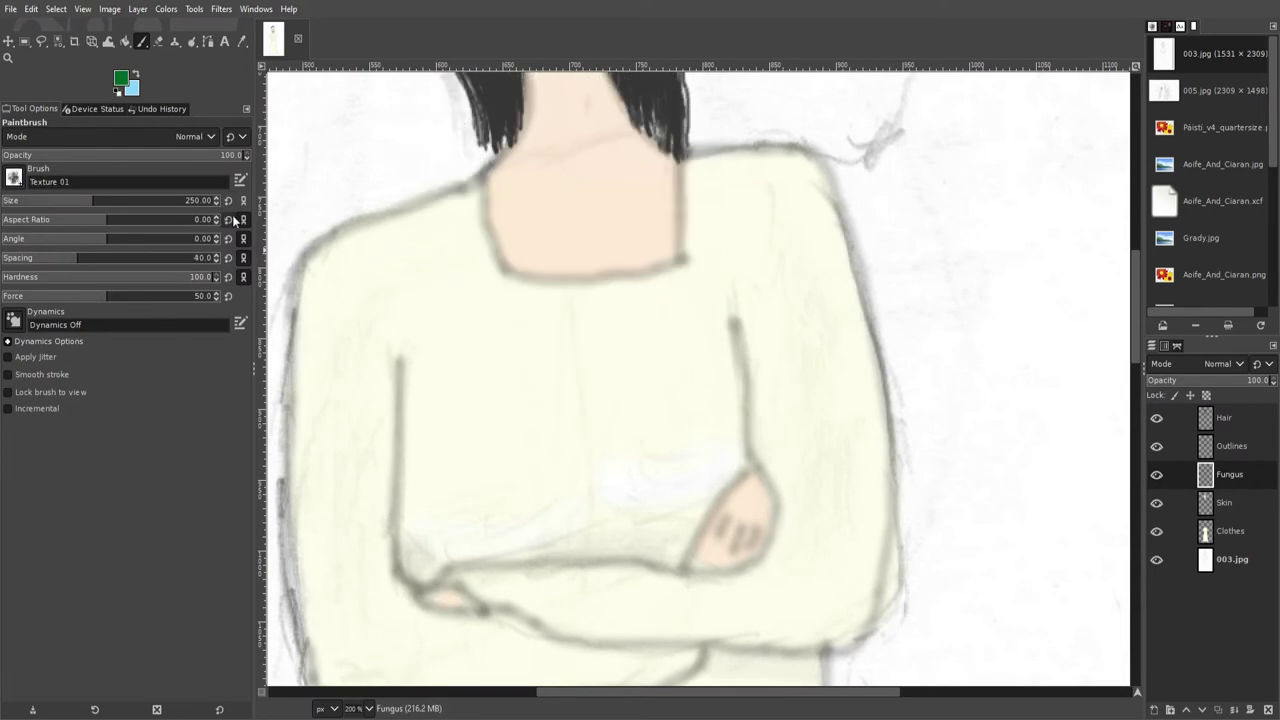
{"action": "left_click_drag", "start_coordinate": [128, 200], "coordinate": [24, 200]}
{"action": "scroll", "coordinate": [470, 230], "scroll_direction": "up", "scroll_amount": 8}
{"action": "key", "text": "plus"}
{"action": "scroll", "coordinate": [543, 265], "scroll_direction": "down", "scroll_amount": 10}
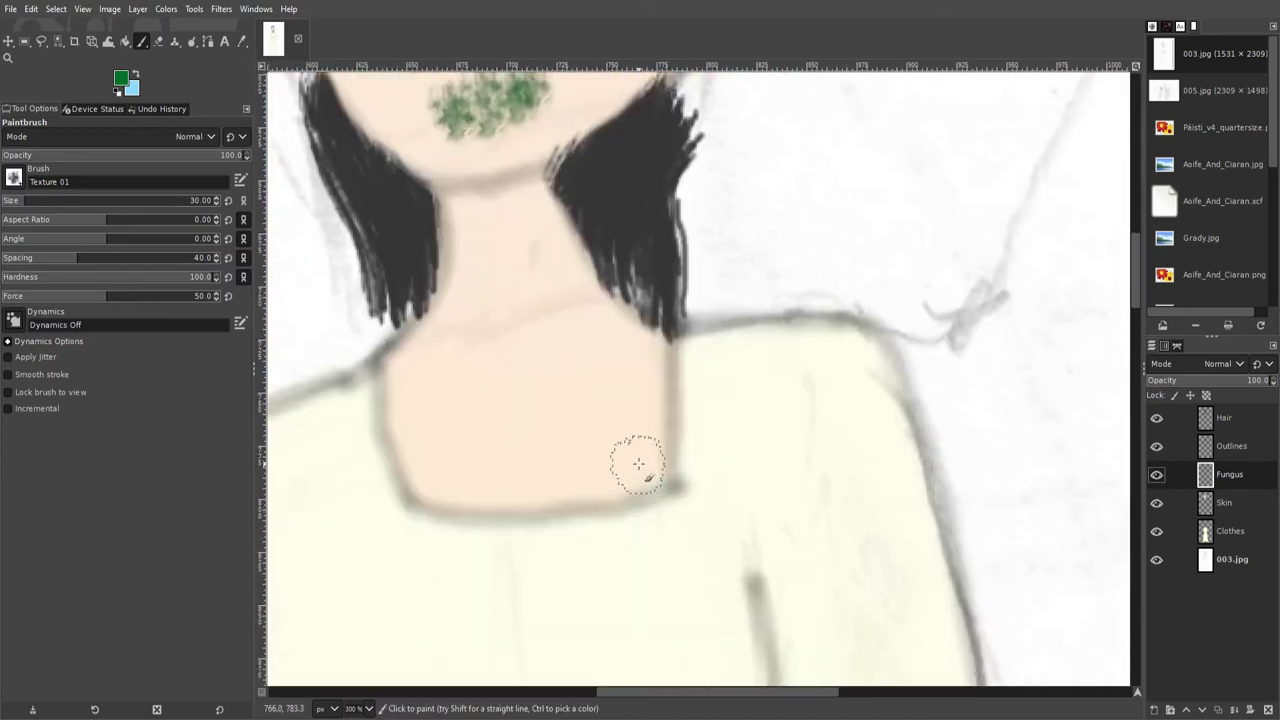
{"action": "left_click", "coordinate": [624, 450]}
- Using colour selections of the dress and skin, paint more green fungus patches at the neckline, cheek and hairline on the Fungus layer
{"action": "key", "text": "shift+o"}
{"action": "key", "text": "Page_Down"}
{"action": "key", "text": "Page_Down"}
{"action": "left_click", "coordinate": [751, 491]}
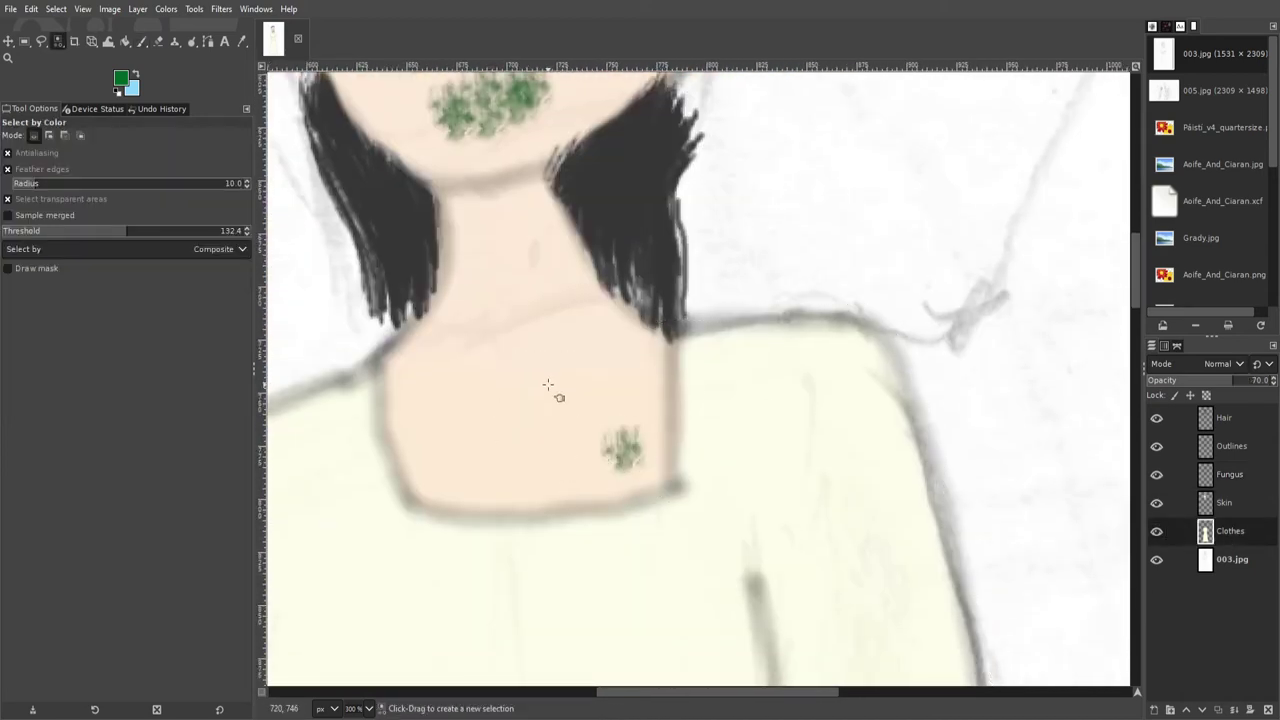
{"action": "key", "text": "Page_Up"}
{"action": "key", "text": "Page_Up"}
{"action": "key", "text": "p"}
{"action": "left_click_drag", "start_coordinate": [663, 509], "coordinate": [580, 470]}
{"action": "scroll", "coordinate": [577, 390], "scroll_direction": "up", "scroll_amount": 8}
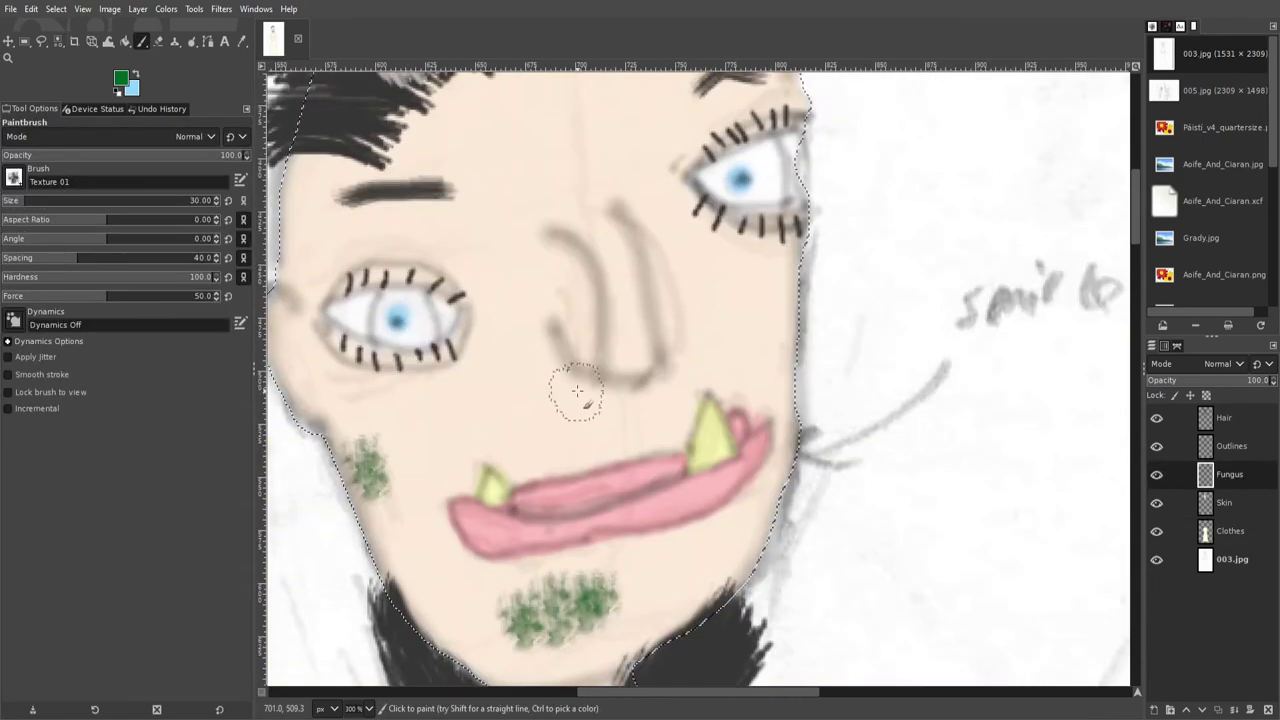
- Add a layer named Background beneath Clothes, try filling it with the Java pattern, and undo the fill
{"action": "scroll", "coordinate": [577, 390], "scroll_direction": "down", "scroll_amount": 5}
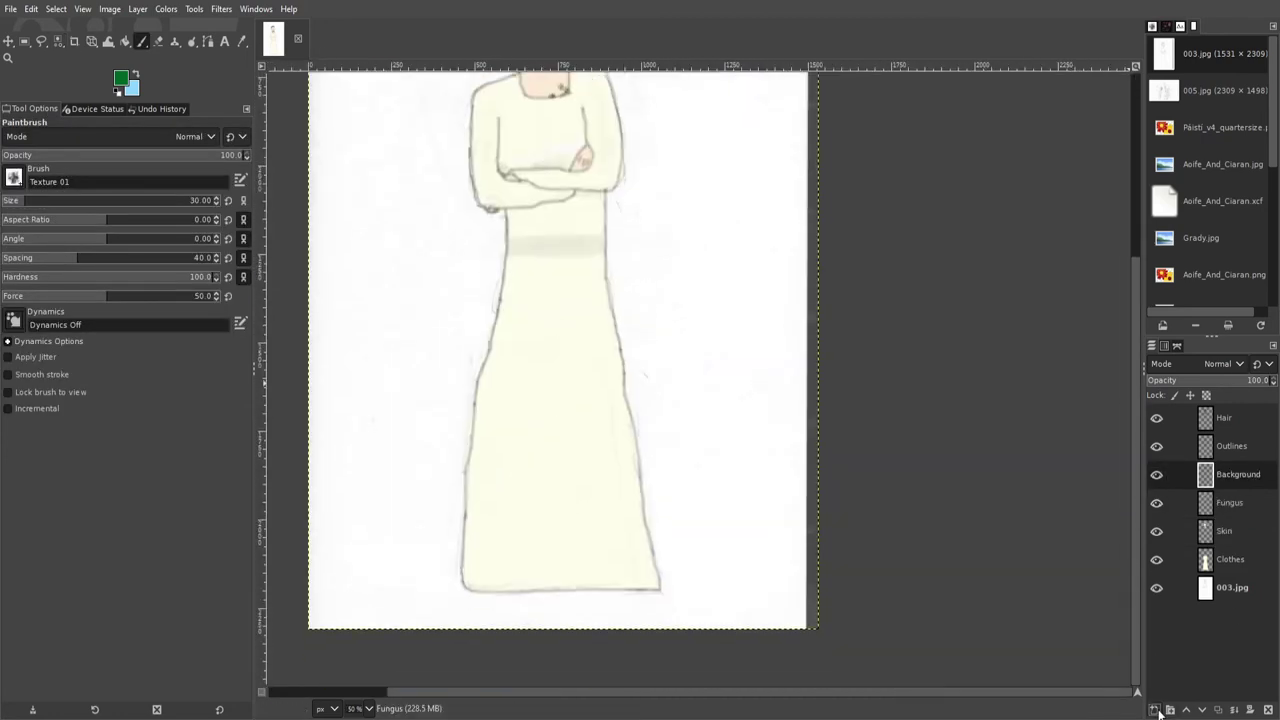
{"action": "key", "text": "shift+End"}
{"action": "key", "text": "shift+b"}
{"action": "left_click", "coordinate": [457, 357]}
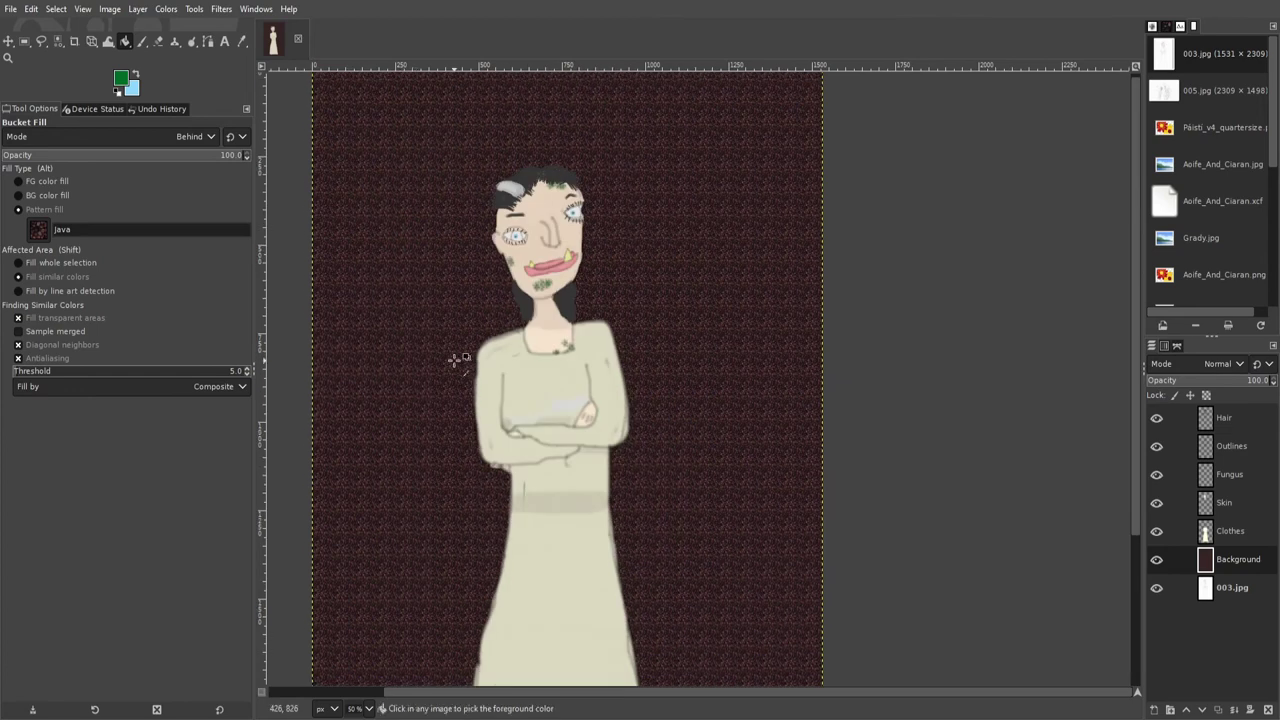
{"action": "key", "text": "ctrl+z"}
- Try other pattern fills on the Background layer, including Wood of some sort, and undo each one
{"action": "key", "text": "1"}
{"action": "left_click", "coordinate": [389, 389]}
{"action": "key", "text": "ctrl+z"}
{"action": "left_click", "coordinate": [423, 380]}
{"action": "key", "text": "ctrl+z"}
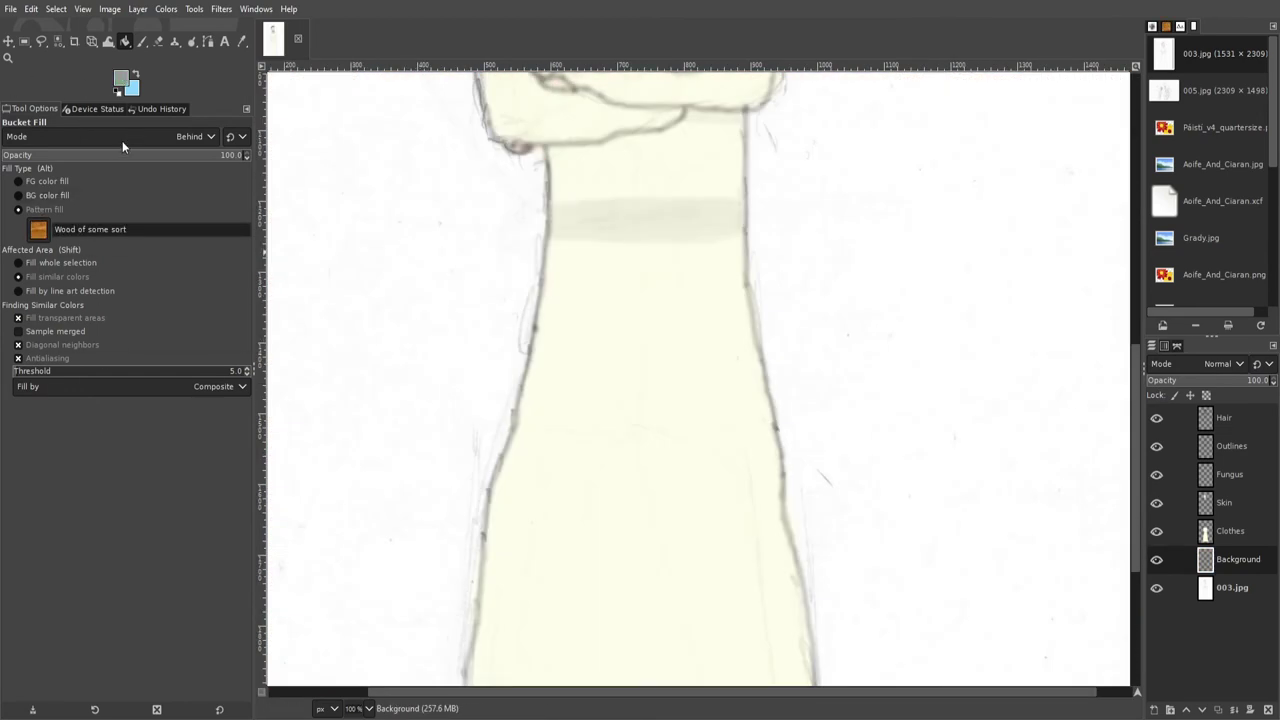
{"action": "left_click", "coordinate": [476, 292]}
{"action": "key", "text": "ctrl+z"}
- Fill the Background layer with solid grey using Bucket Fill with the foreground colour
{"action": "key", "text": "minus"}
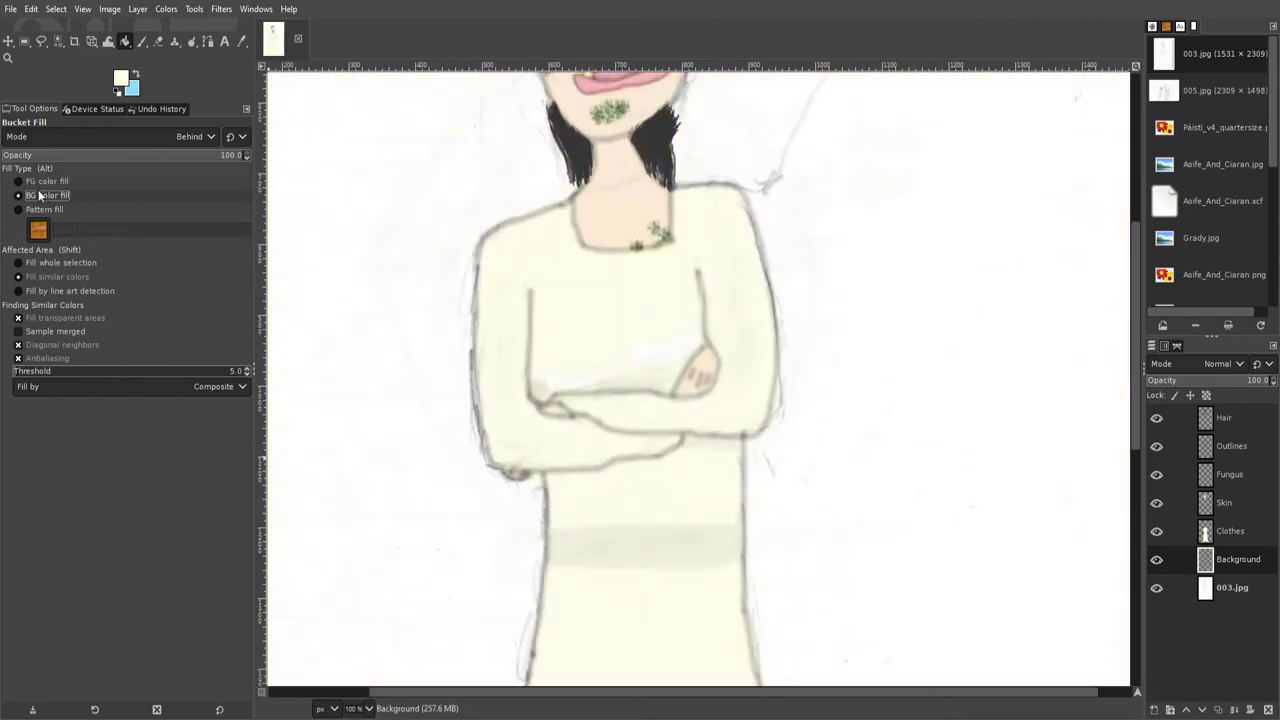
{"action": "left_click", "coordinate": [429, 200]}
{"action": "key", "text": "ctrl+z"}
{"action": "key", "text": "2"}
{"action": "scroll", "coordinate": [480, 216], "scroll_direction": "up", "scroll_amount": 3}
{"action": "left_click", "coordinate": [62, 181]}
{"action": "left_click", "coordinate": [1030, 420]}
{"action": "key", "text": "1"}
- Cover the stray lines around the dress's waist on the Clothes layer with the sampled cream colour
{"action": "key", "text": "Page_Up"}
{"action": "key", "text": "o"}
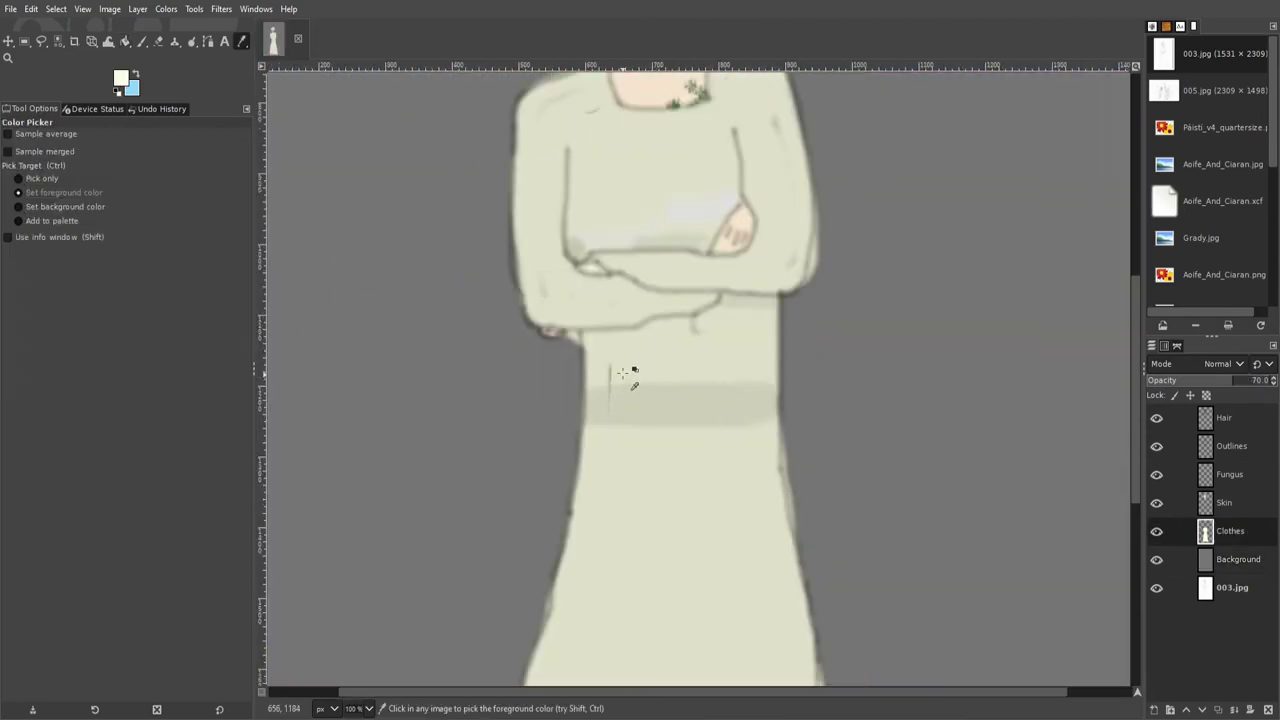
{"action": "key", "text": "c"}
{"action": "key", "text": "3"}
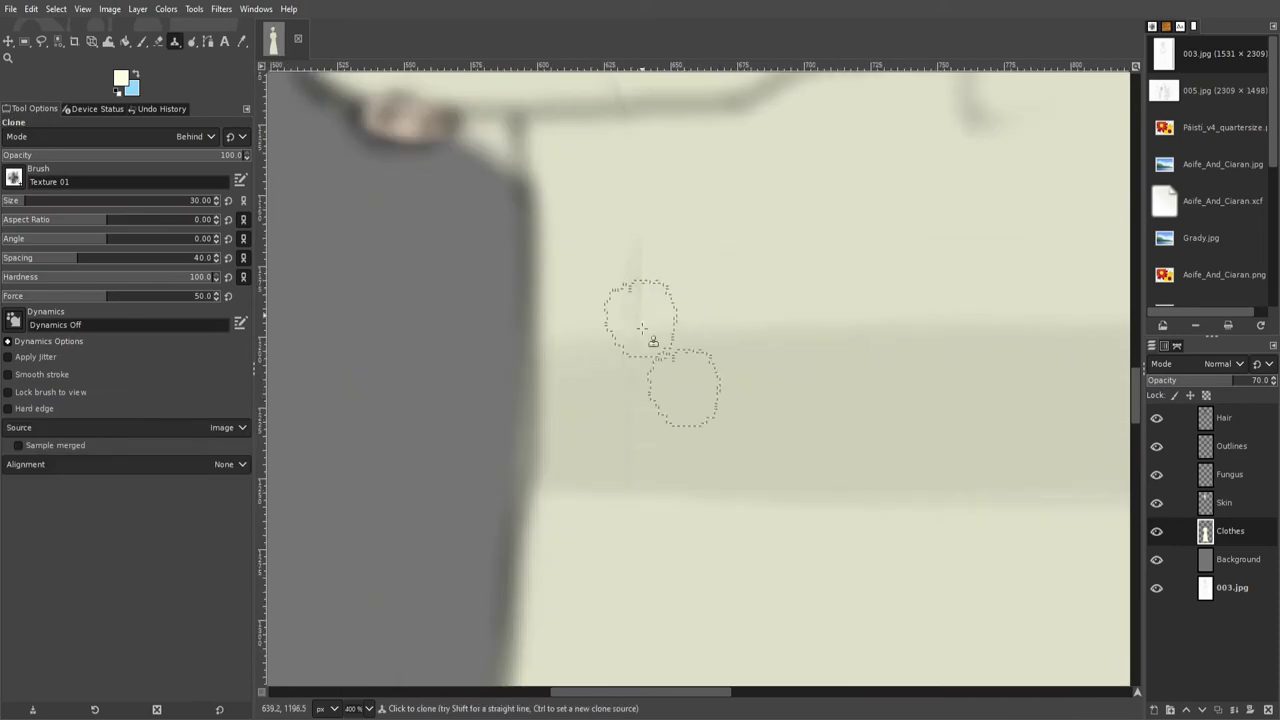
{"action": "key", "text": "p"}
{"action": "key", "text": "minus"}
{"action": "key", "text": "minus"}
{"action": "key", "text": "minus"}
{"action": "key", "text": "minus"}
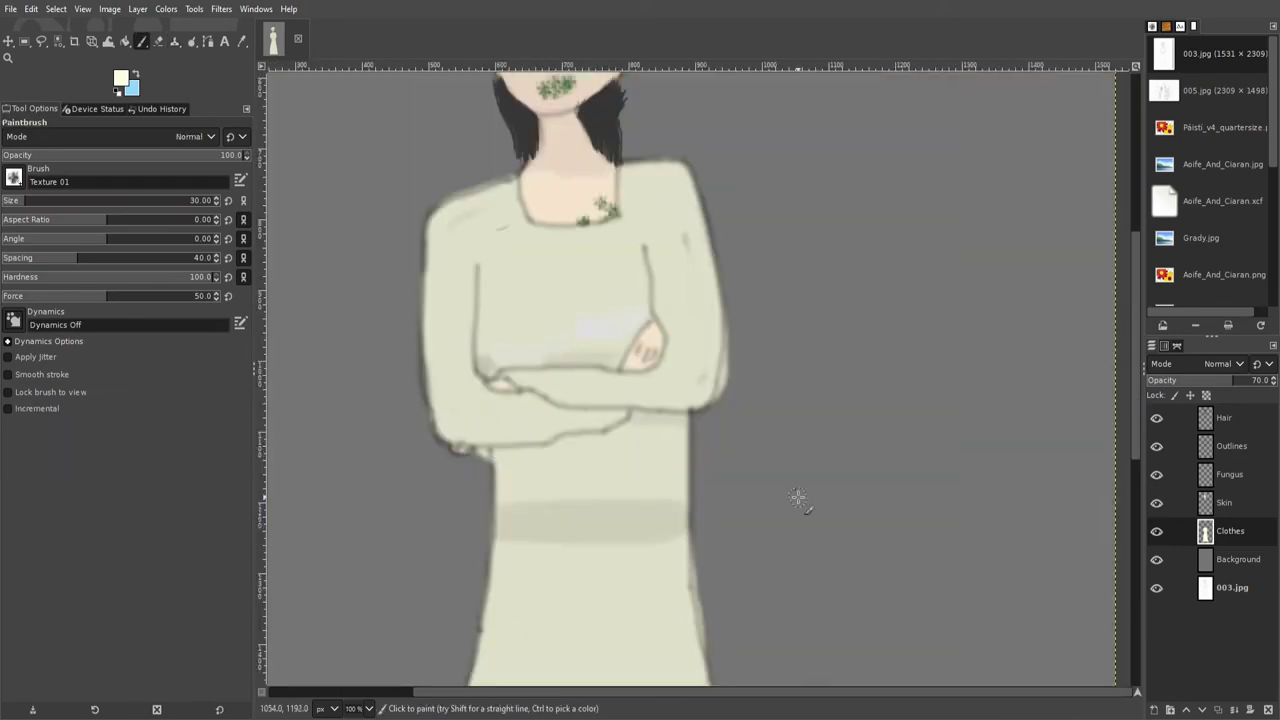
- Clean up the skirt's rough side edge with the Eraser, using the Hardness 050 brush at size 30
{"action": "key", "text": "3"}
{"action": "key", "text": "shift+e"}
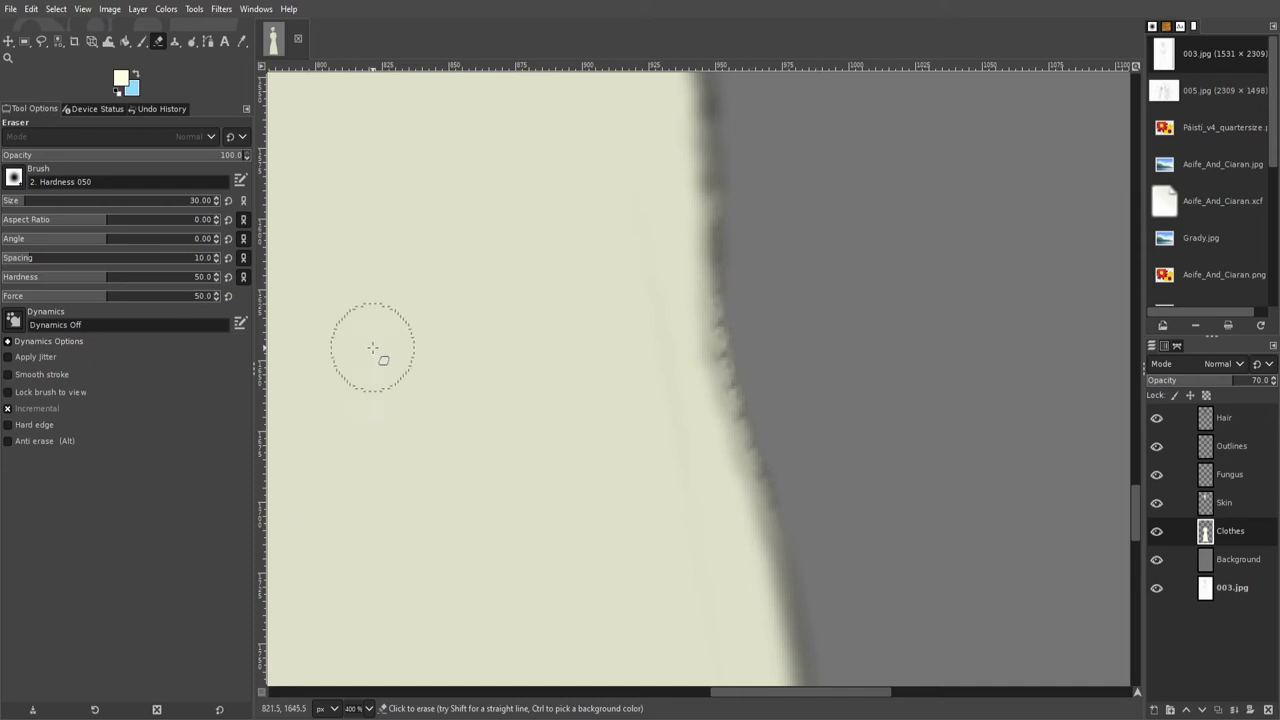
{"action": "scroll", "coordinate": [434, 306], "scroll_direction": "left", "scroll_amount": 10}
{"action": "scroll", "coordinate": [628, 220], "scroll_direction": "down", "scroll_amount": 5}
- Retouch the skirt's bottom hem and lower corners with the Paintbrush, Eraser and Smudge tools at size 30
{"action": "key", "text": "p"}
{"action": "scroll", "coordinate": [798, 352], "scroll_direction": "down", "scroll_amount": 3}
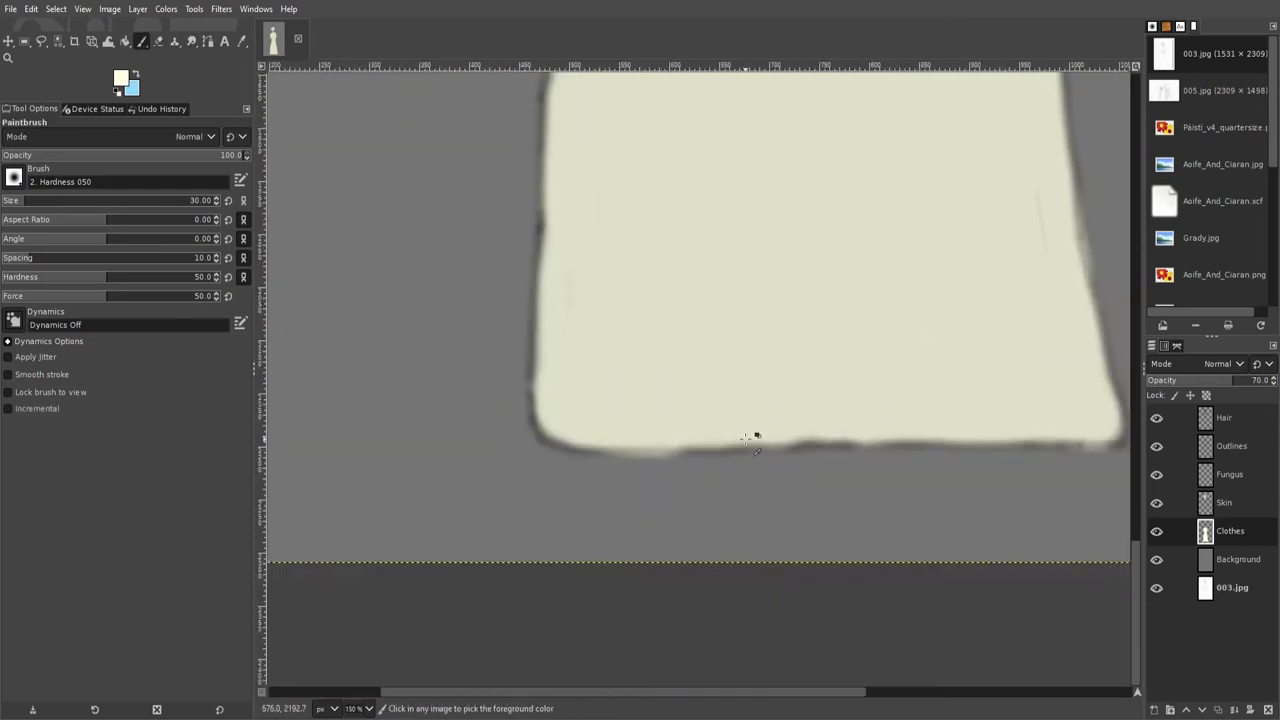
{"action": "scroll", "coordinate": [551, 480], "scroll_direction": "up", "scroll_amount": 3}
{"action": "key", "text": "shift+e"}
{"action": "scroll", "coordinate": [723, 400], "scroll_direction": "right", "scroll_amount": 5}
{"action": "scroll", "coordinate": [525, 205], "scroll_direction": "up", "scroll_amount": 5}
{"action": "scroll", "coordinate": [525, 205], "scroll_direction": "down", "scroll_amount": 5}
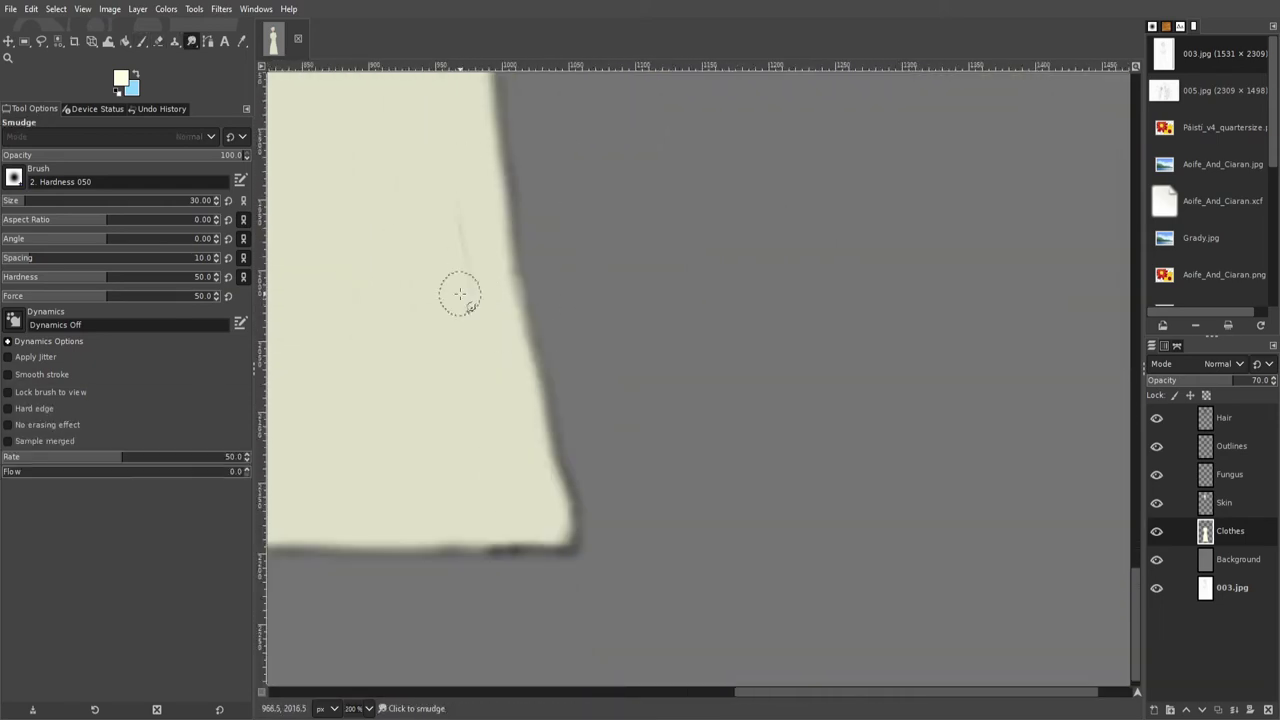
- Select the dress by colour on the Clothes layer, shrink the selection, and delete that area from the Background layer
{"action": "scroll", "coordinate": [583, 366], "scroll_direction": "up", "scroll_amount": 3}
{"action": "key", "text": "shift+o"}
{"action": "left_click", "coordinate": [1238, 559]}
{"action": "scroll", "coordinate": [700, 363], "scroll_direction": "up", "scroll_amount": 5}
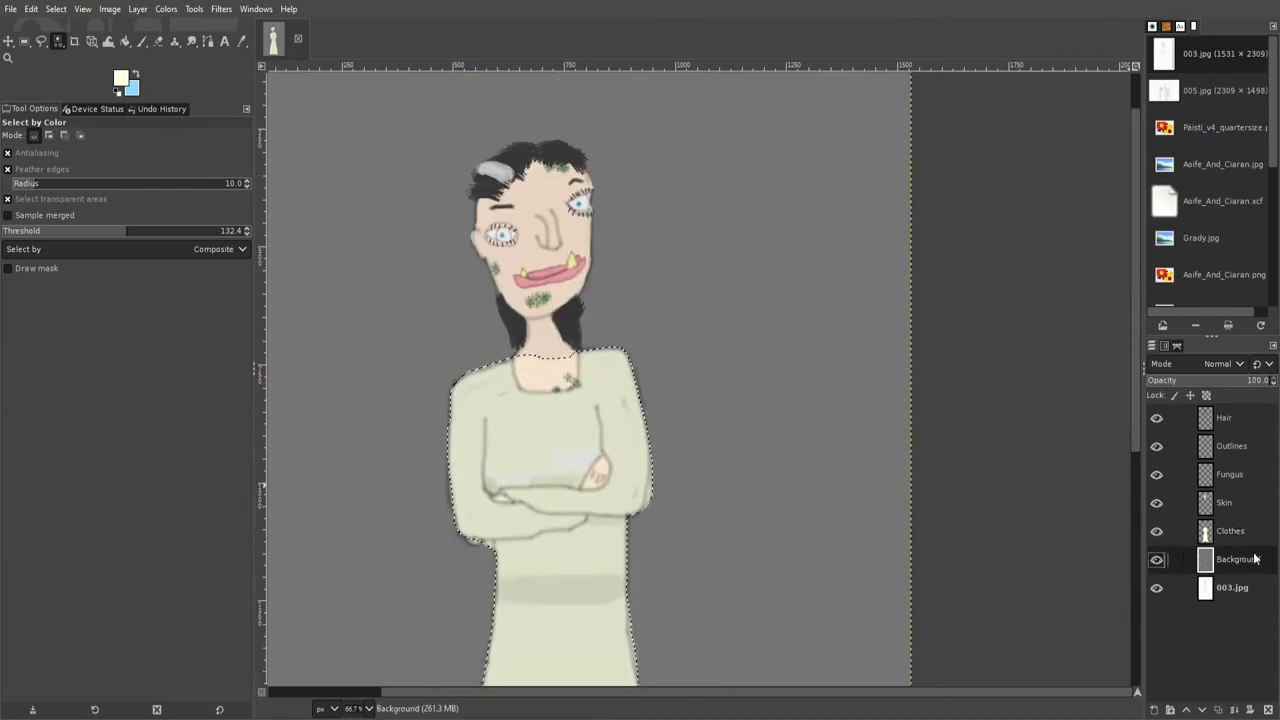
{"action": "scroll", "coordinate": [549, 417], "scroll_direction": "up", "scroll_amount": 5}
{"action": "scroll", "coordinate": [549, 417], "scroll_direction": "down", "scroll_amount": 2}
{"action": "left_click", "coordinate": [138, 9]}
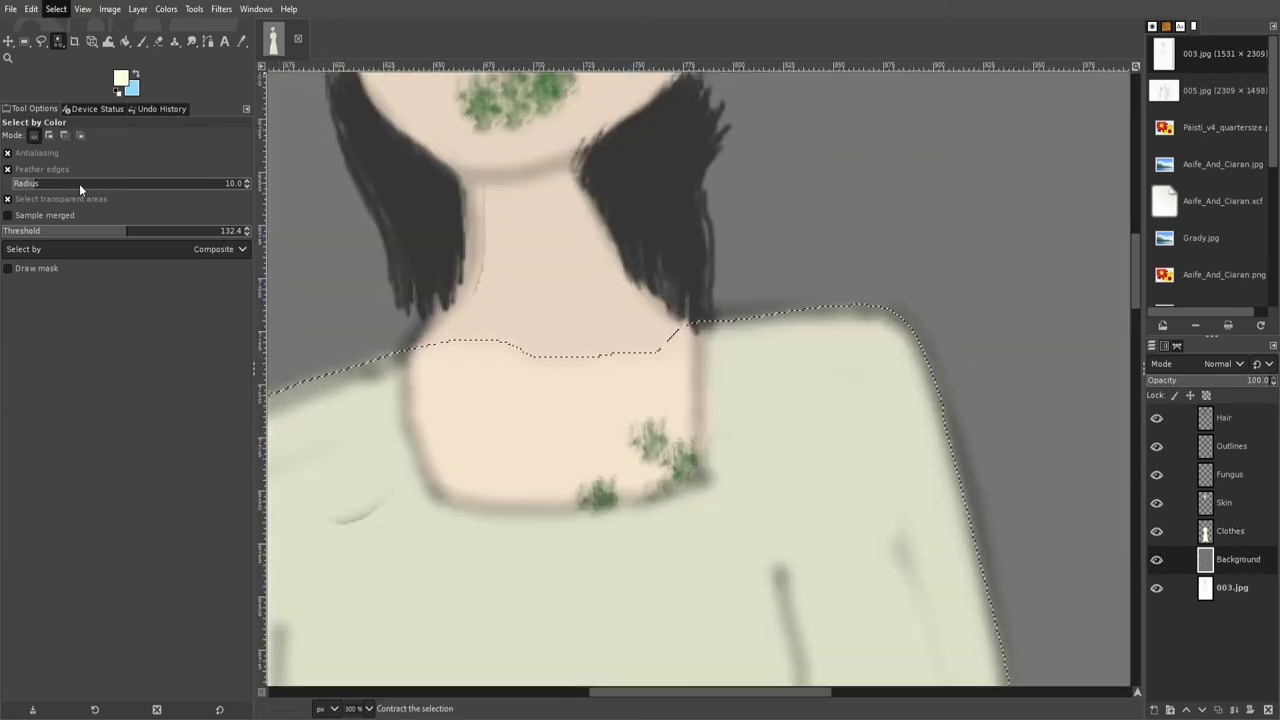
{"action": "key", "text": "Delete"}
- Select the skin by colour on the Skin layer, shrink the selection, and delete that area from the Background layer
{"action": "left_click", "coordinate": [1224, 502]}
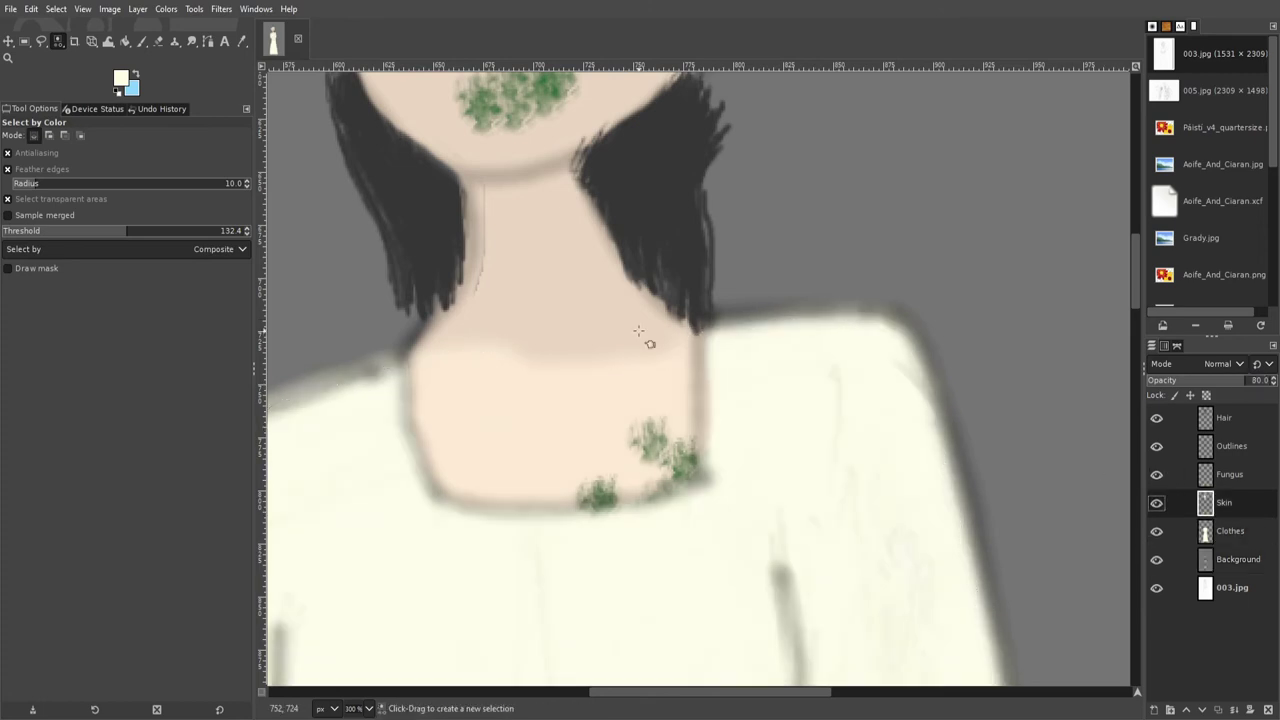
{"action": "scroll", "coordinate": [614, 346], "scroll_direction": "up", "scroll_amount": 5}
{"action": "scroll", "coordinate": [614, 346], "scroll_direction": "down", "scroll_amount": 4}
{"action": "left_click", "coordinate": [1232, 560]}
{"action": "scroll", "coordinate": [571, 277], "scroll_direction": "up", "scroll_amount": 4}
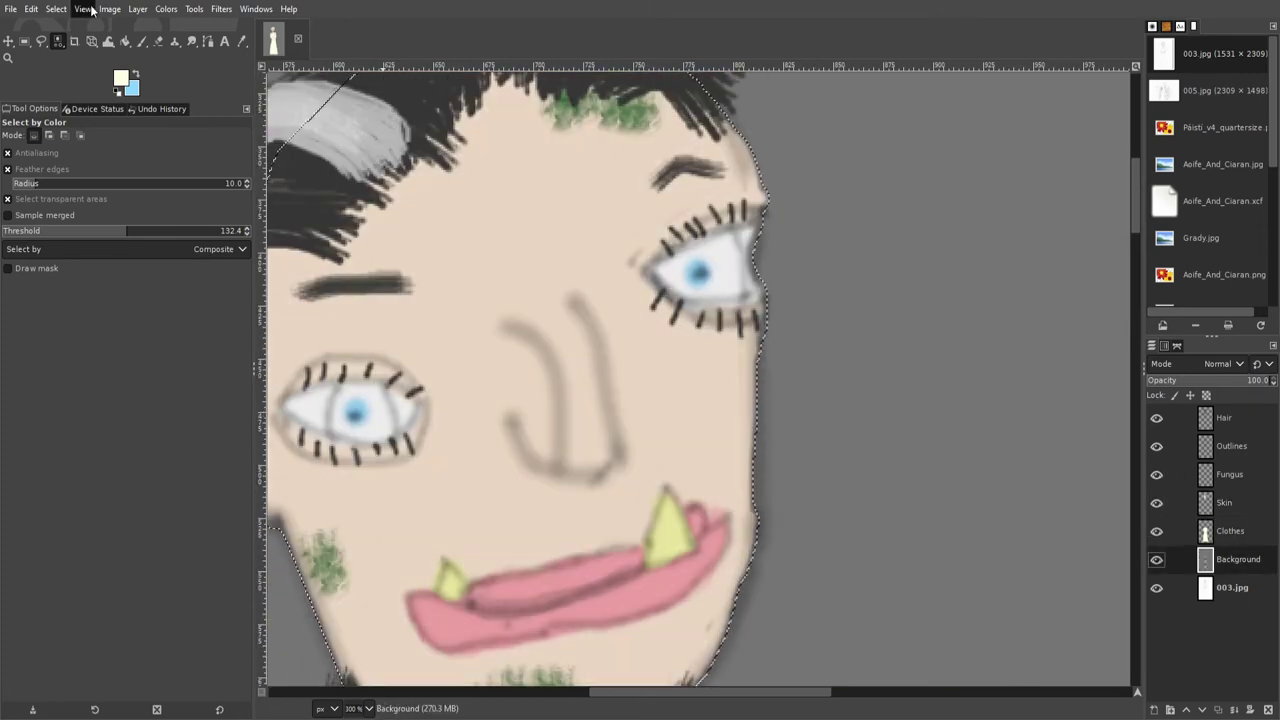
{"action": "scroll", "coordinate": [677, 371], "scroll_direction": "down", "scroll_amount": 4}
- Cut the hair's area out of the Background layer, and select the layer's remaining grey area by colour
{"action": "scroll", "coordinate": [632, 445], "scroll_direction": "down", "scroll_amount": 4}
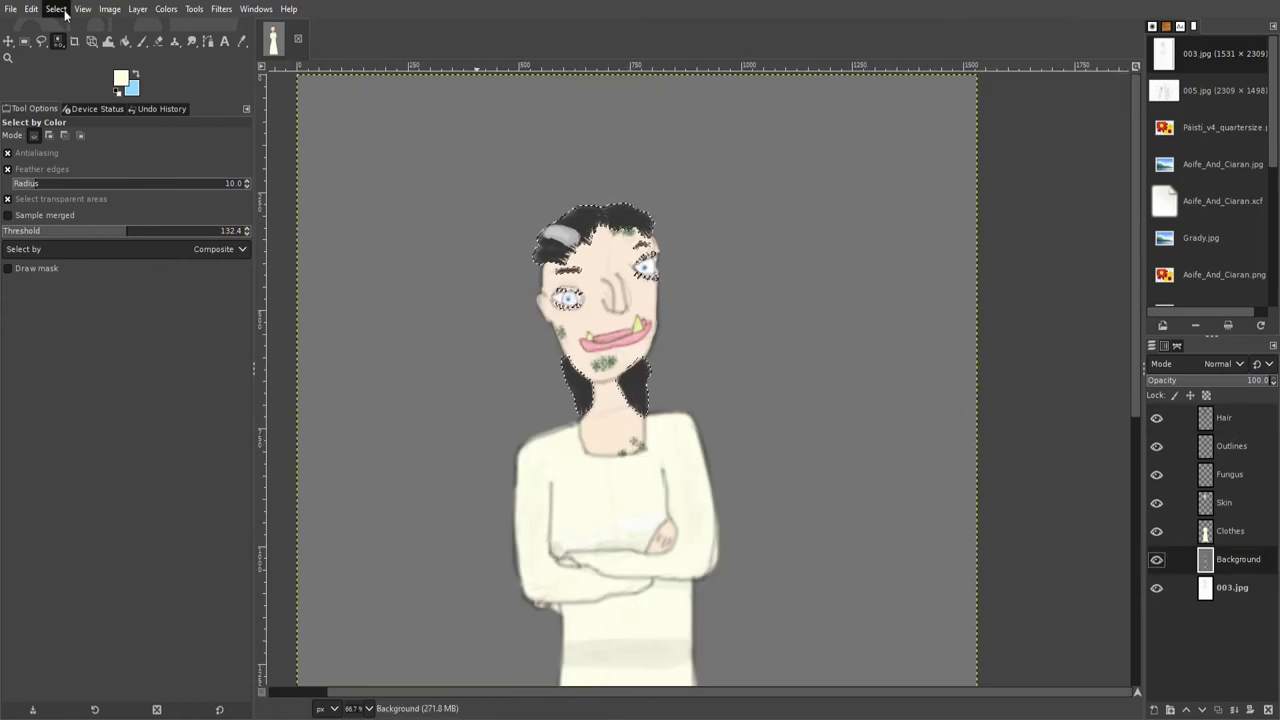
{"action": "scroll", "coordinate": [640, 302], "scroll_direction": "up", "scroll_amount": 3}
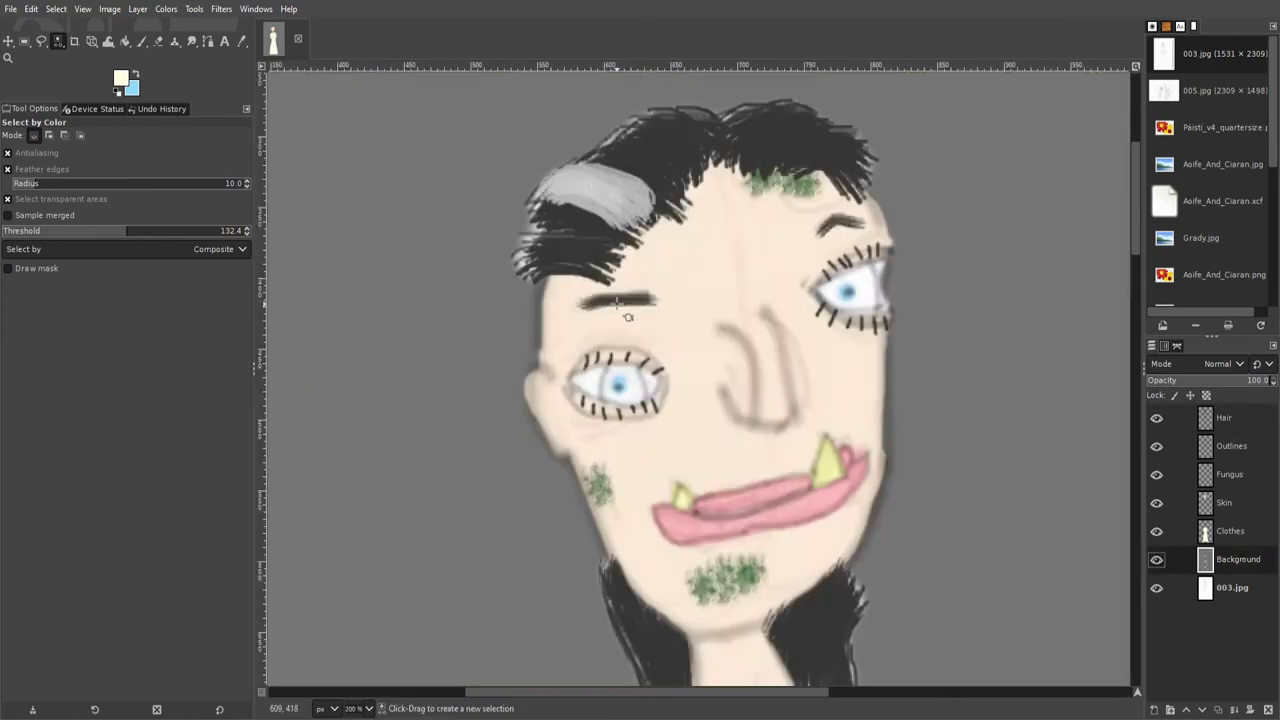
{"action": "scroll", "coordinate": [640, 302], "scroll_direction": "down", "scroll_amount": 3}
{"action": "key", "text": "minus"}
{"action": "key", "text": "minus"}
{"action": "key", "text": "minus"}
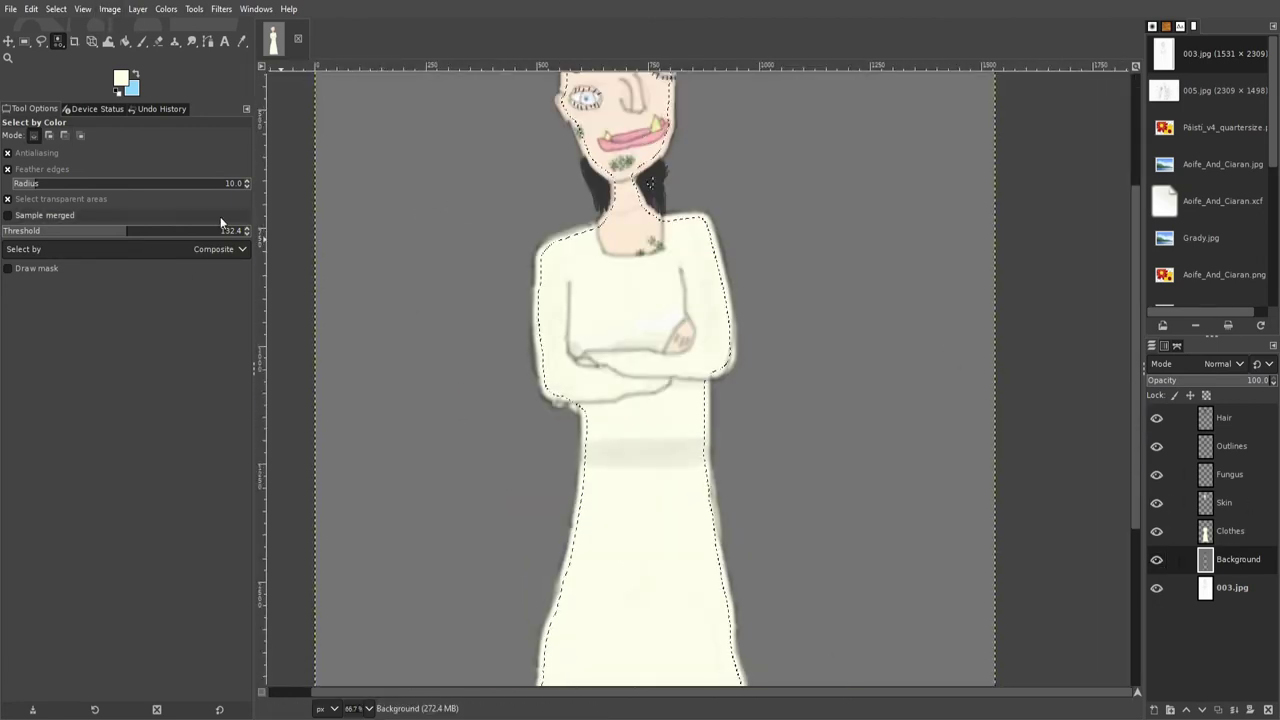
- Try filling the Background layer with patterns in Normal mode, including Wood of some sort, and undo each fill
{"action": "key", "text": "shift+b"}
{"action": "left_click", "coordinate": [393, 272]}
{"action": "key", "text": "ctrl+z"}
{"action": "left_click", "coordinate": [57, 276]}
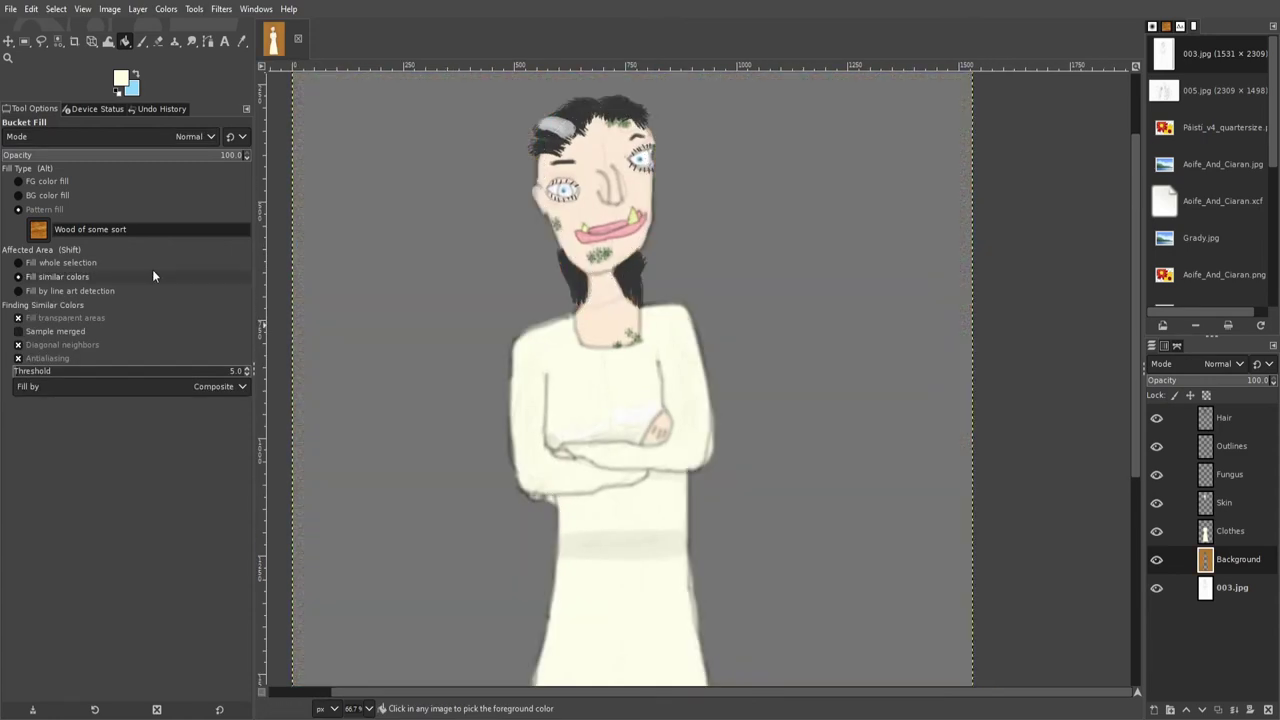
{"action": "left_click", "coordinate": [354, 374]}
{"action": "key", "text": "ctrl+z"}
{"action": "left_click", "coordinate": [349, 371]}
{"action": "key", "text": "ctrl+z"}
- Try more pattern fills on the selected background, including 3D Green, and undo each one
{"action": "left_click", "coordinate": [346, 312]}
{"action": "scroll", "coordinate": [610, 505], "scroll_direction": "up", "scroll_amount": 3}
{"action": "scroll", "coordinate": [610, 505], "scroll_direction": "down", "scroll_amount": 3}
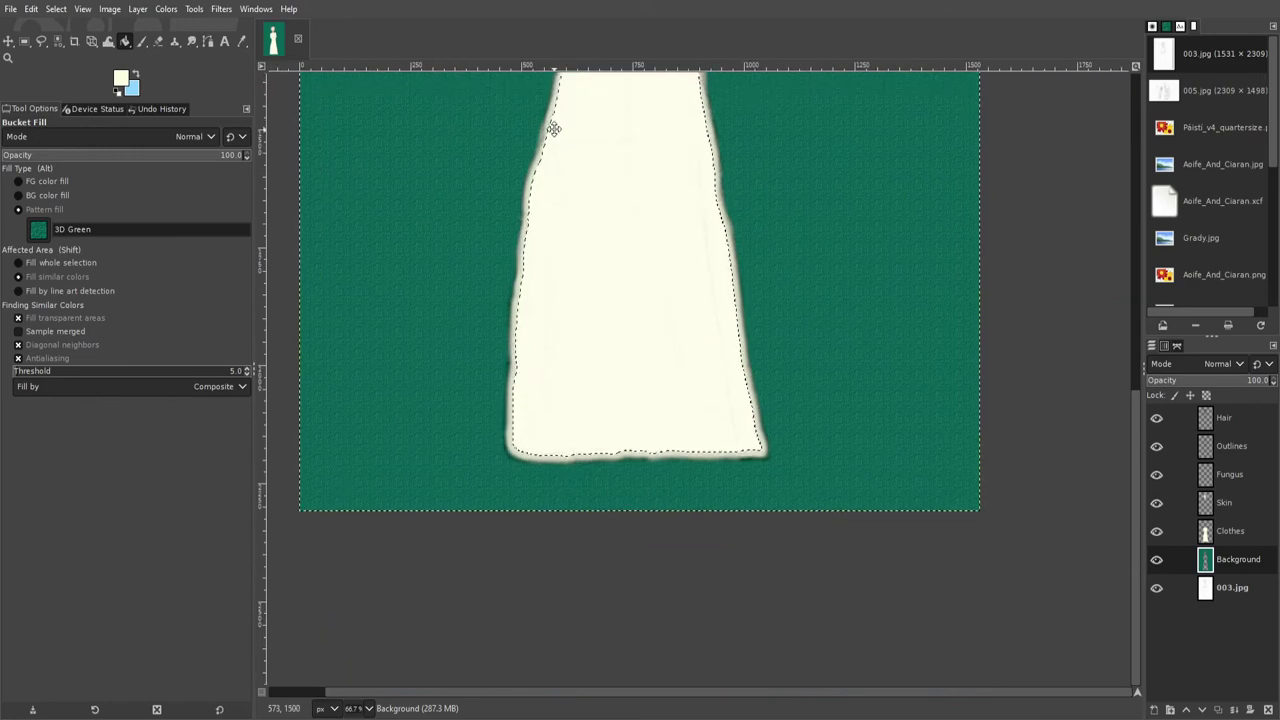
{"action": "key", "text": "ctrl+z"}
{"action": "left_click", "coordinate": [551, 129]}
{"action": "key", "text": "ctrl+z"}
- Fill the selected area of the Background layer with the Tree Bark pattern
{"action": "scroll", "coordinate": [397, 400], "scroll_direction": "up", "scroll_amount": 2}
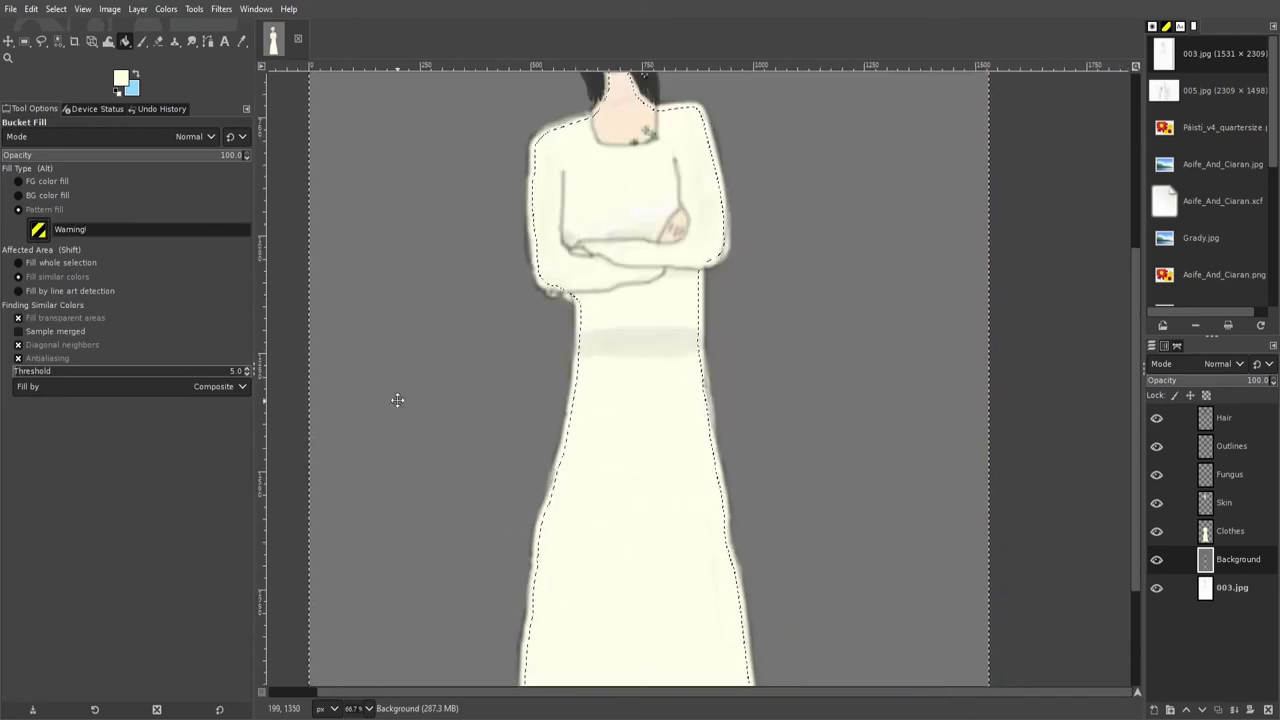
{"action": "left_click", "coordinate": [420, 400]}
{"action": "scroll", "coordinate": [637, 100], "scroll_direction": "up", "scroll_amount": 3}
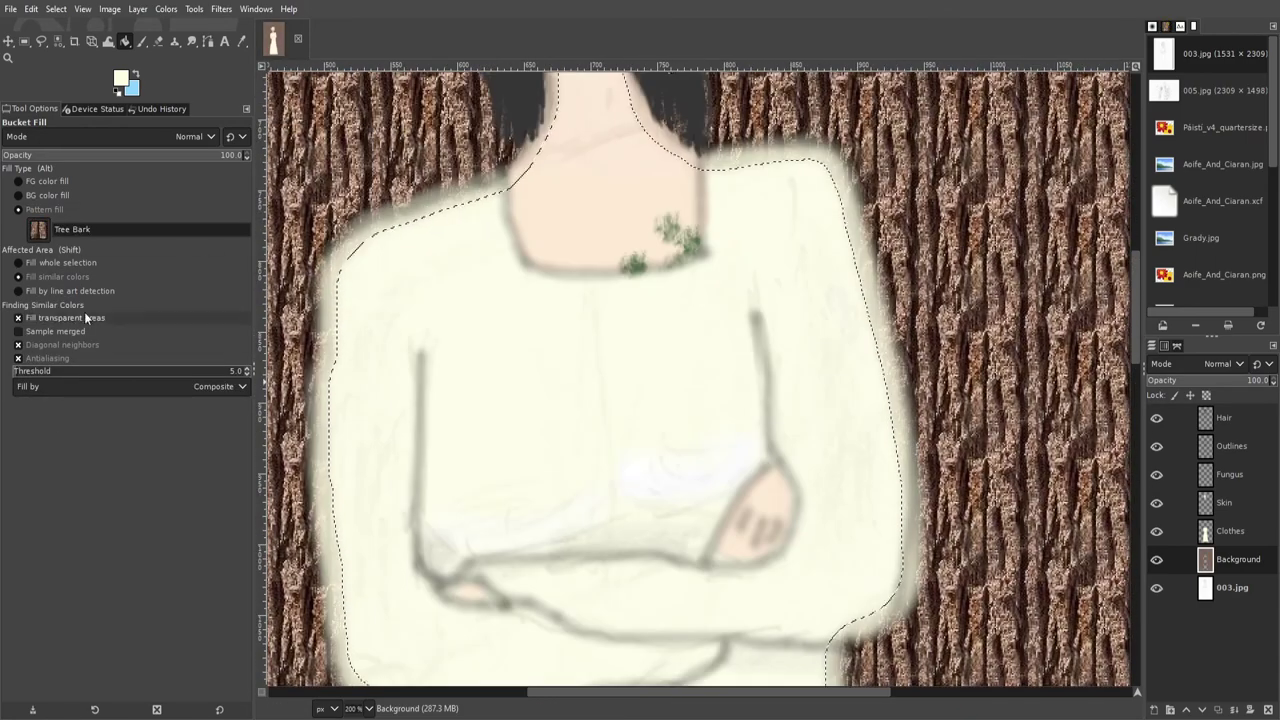
- Try filling the selected area of the Background layer with other patterns, including Walnut, and undo the fill
{"action": "scroll", "coordinate": [457, 531], "scroll_direction": "down", "scroll_amount": 3}
{"action": "left_click", "coordinate": [457, 531]}
{"action": "left_click", "coordinate": [60, 262]}
{"action": "left_click", "coordinate": [38, 229]}
{"action": "left_click", "coordinate": [372, 347]}
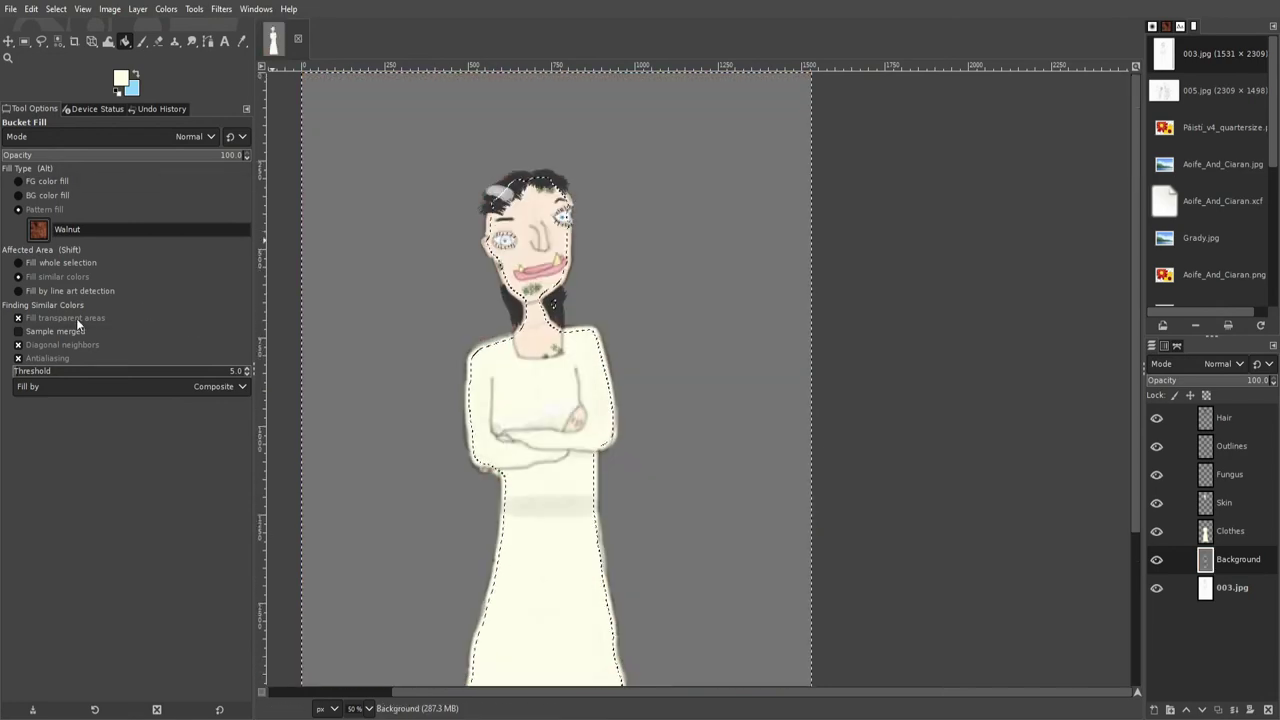
{"action": "key", "text": "ctrl+z"}
- Fill the selected area of the Background layer with the Marble #1 pattern in Normal mode
{"action": "left_click", "coordinate": [57, 276]}
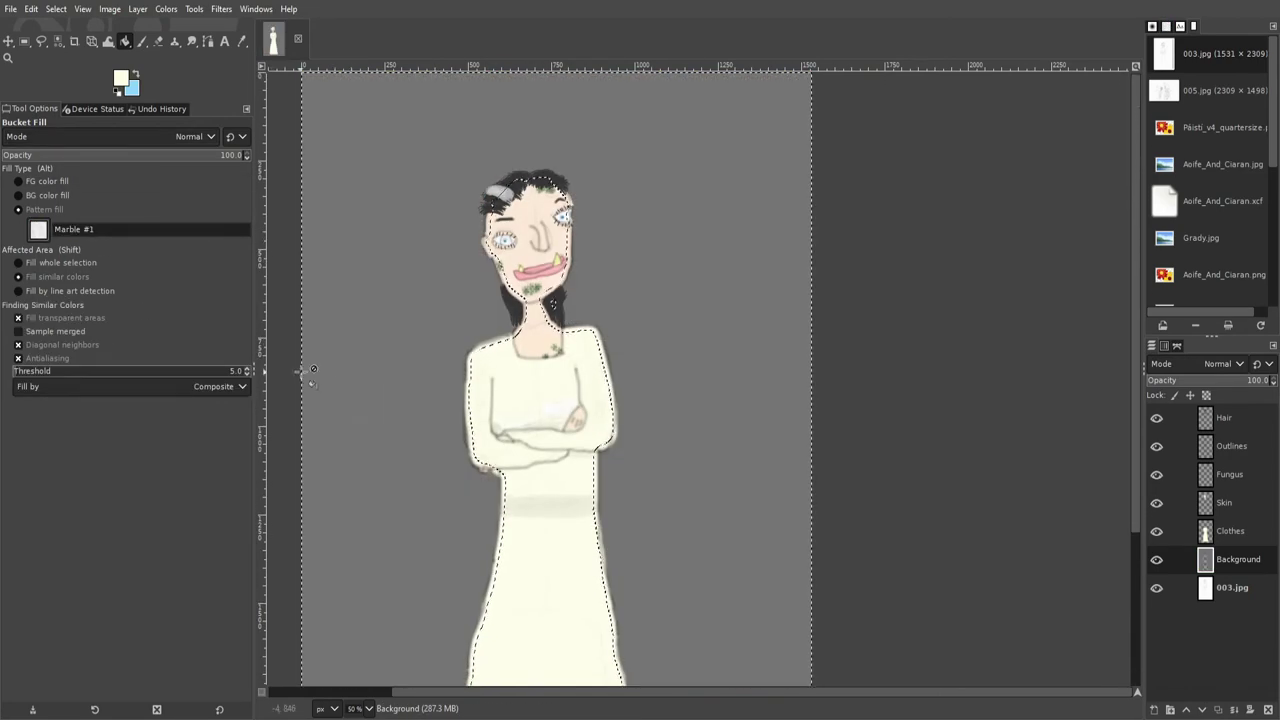
{"action": "left_click", "coordinate": [691, 437]}
{"action": "scroll", "coordinate": [626, 423], "scroll_direction": "down", "scroll_amount": 2}
{"action": "scroll", "coordinate": [540, 523], "scroll_direction": "up", "scroll_amount": 4}
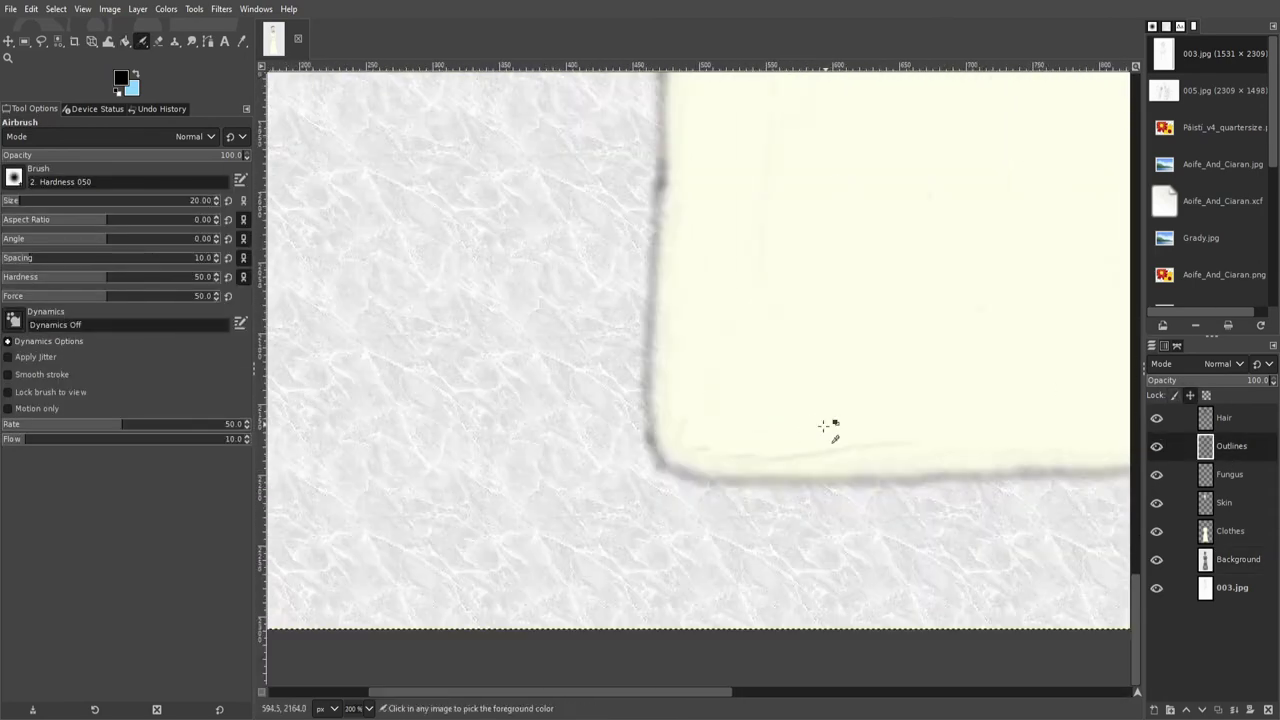
{"action": "scroll", "coordinate": [822, 437], "scroll_direction": "down", "scroll_amount": 4}
- Select the dress's area by colour on the Clothes layer with a threshold of 132.4 and feathered edges
{"action": "left_click", "coordinate": [1230, 531]}
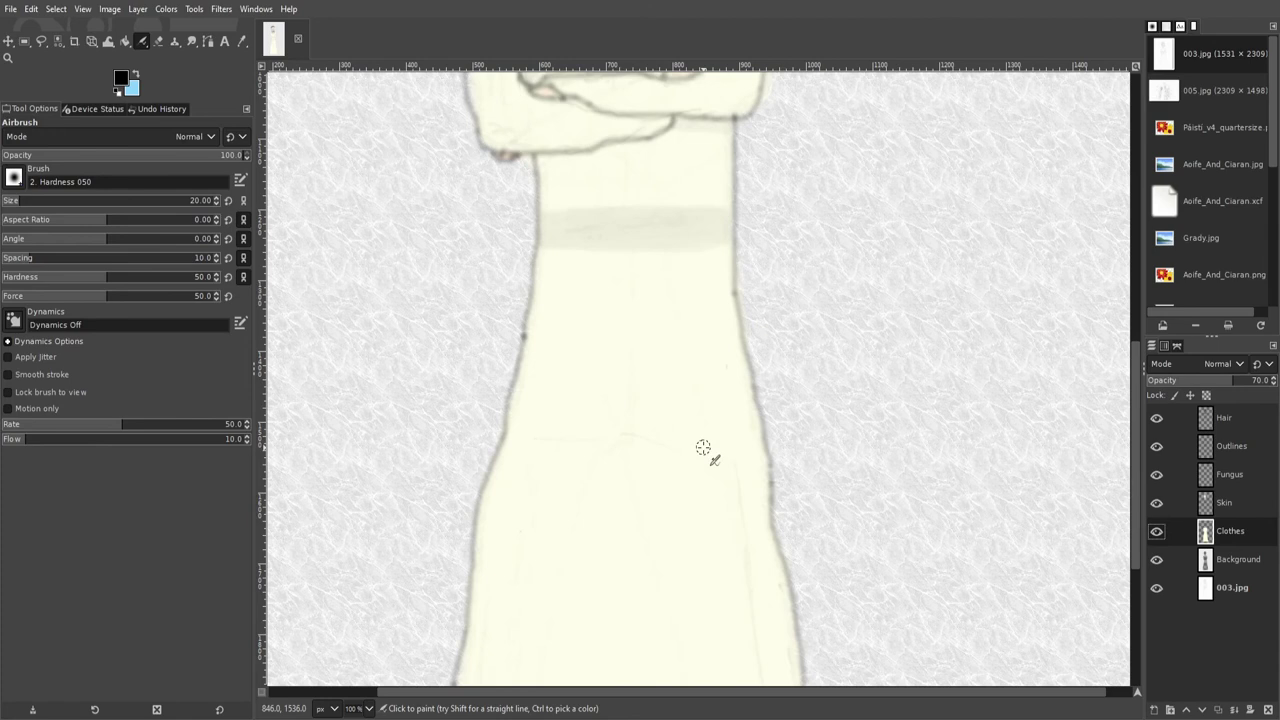
{"action": "key", "text": "shift+o"}
{"action": "left_click", "coordinate": [700, 449]}
{"action": "scroll", "coordinate": [331, 354], "scroll_direction": "up", "scroll_amount": 4}
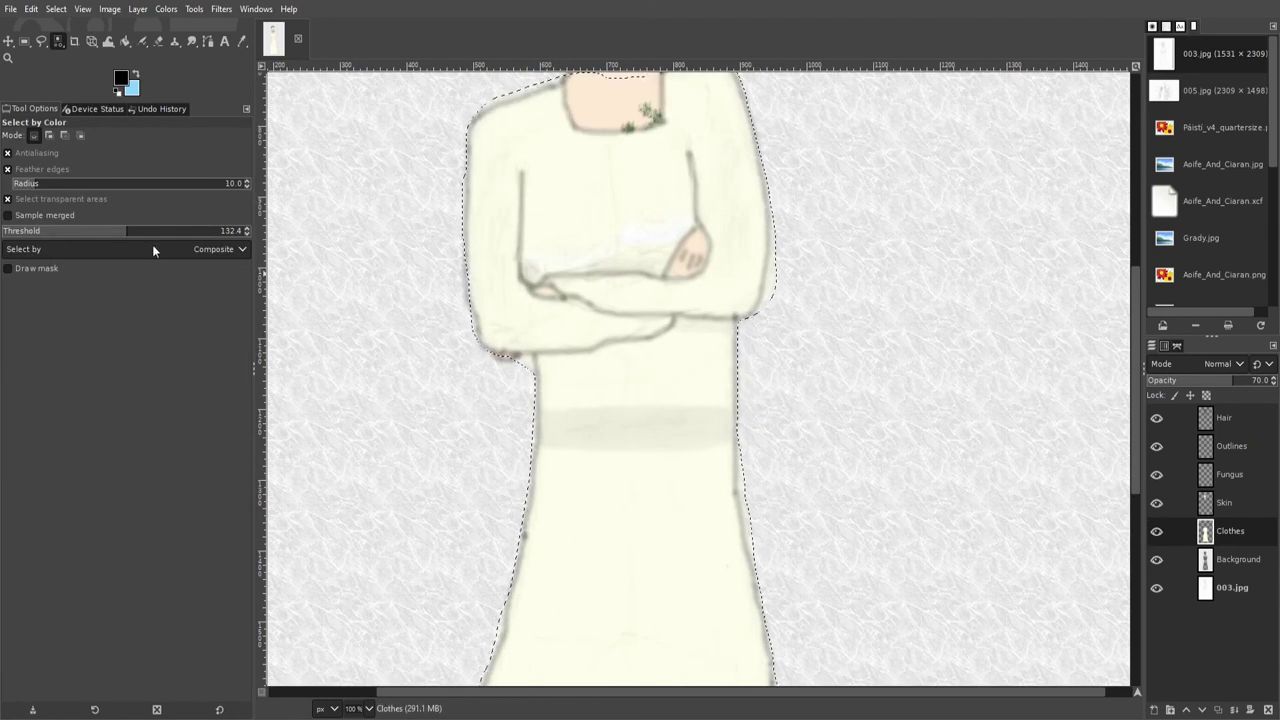
- Sample the waistband's shade, clear the selected dress area on the Clothes layer, and bucket-fill it with the sampled colour at 80 opacity
{"action": "key", "text": "p"}
{"action": "left_click", "coordinate": [561, 421], "text": "ctrl"}
{"action": "key", "text": "ctrl+z"}
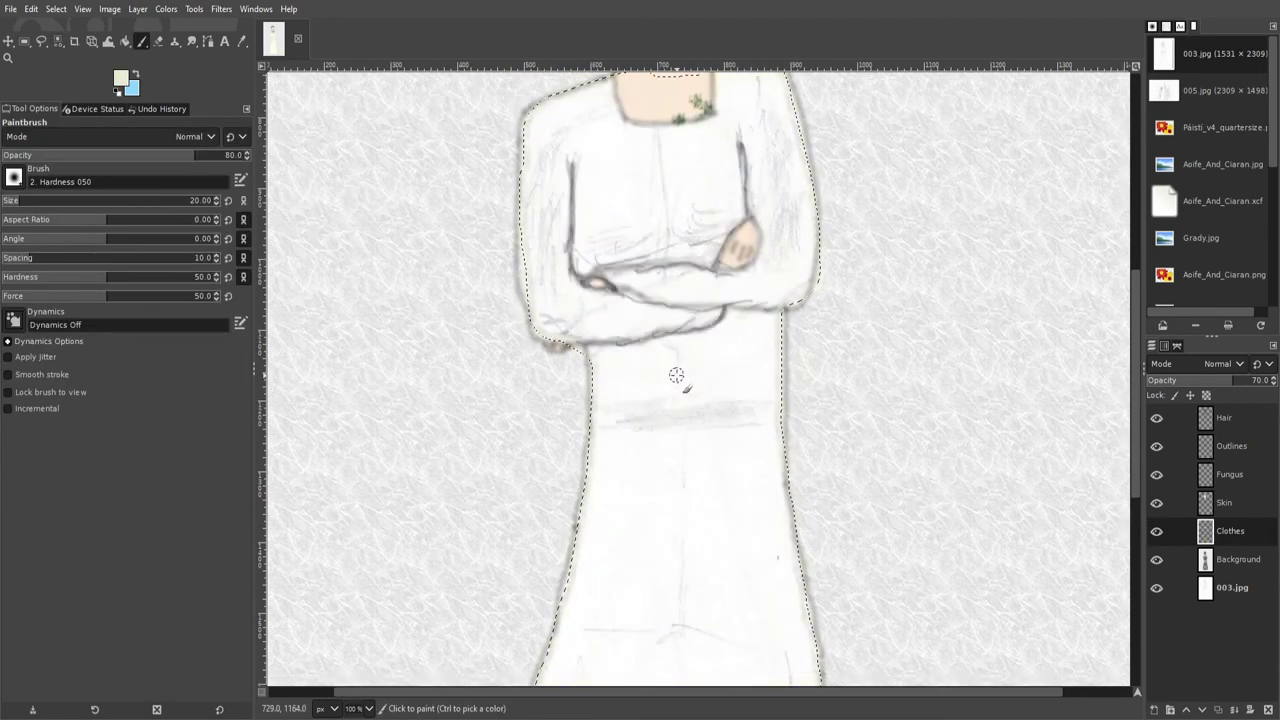
{"action": "key", "text": "shift+b"}
{"action": "key", "text": "Return"}
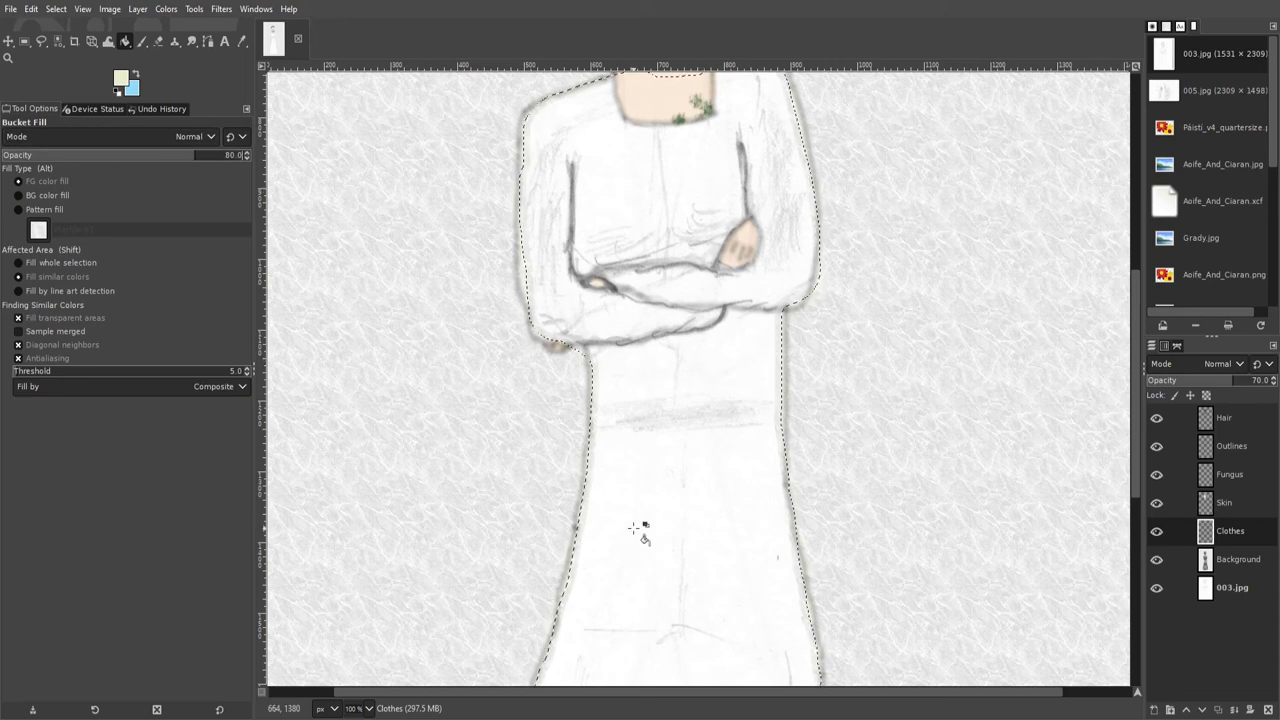
{"action": "left_click", "coordinate": [642, 534]}
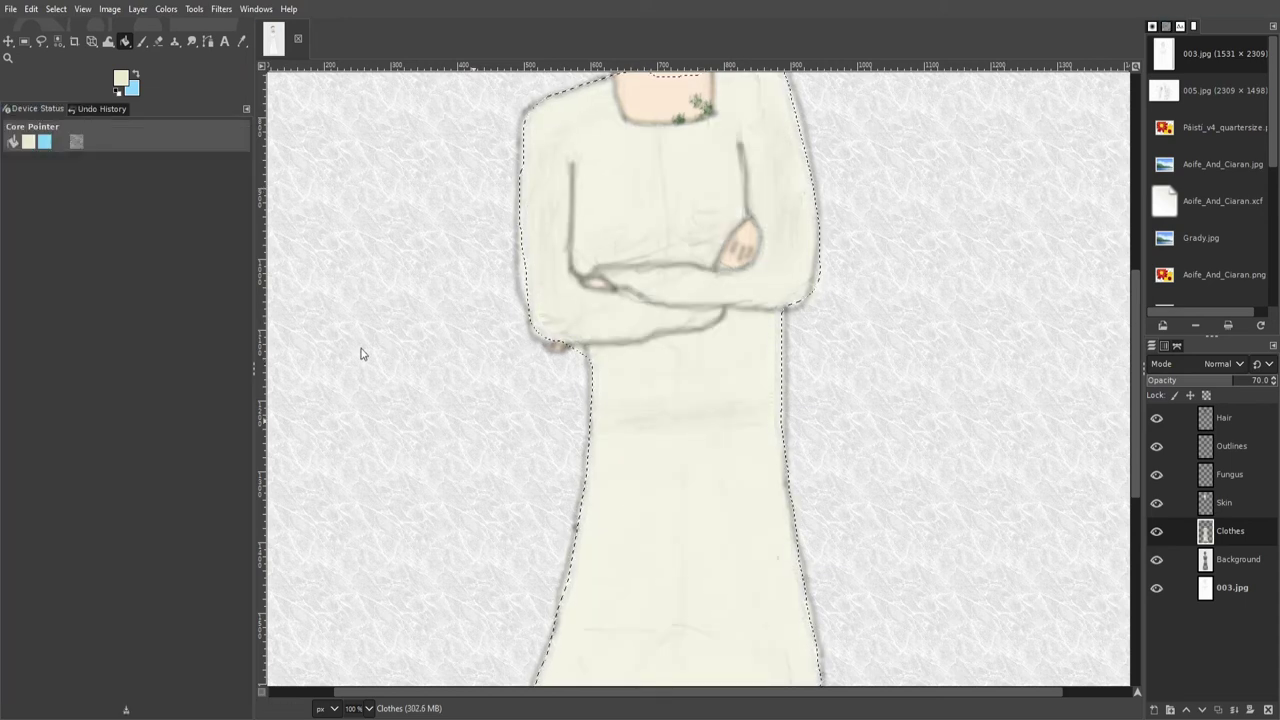
- Try pattern fills in Behind mode on the Clothes layer, including Paper, Granite #1 and 3D Green, and undo them
{"action": "scroll", "coordinate": [600, 220], "scroll_direction": "up", "scroll_amount": 3}
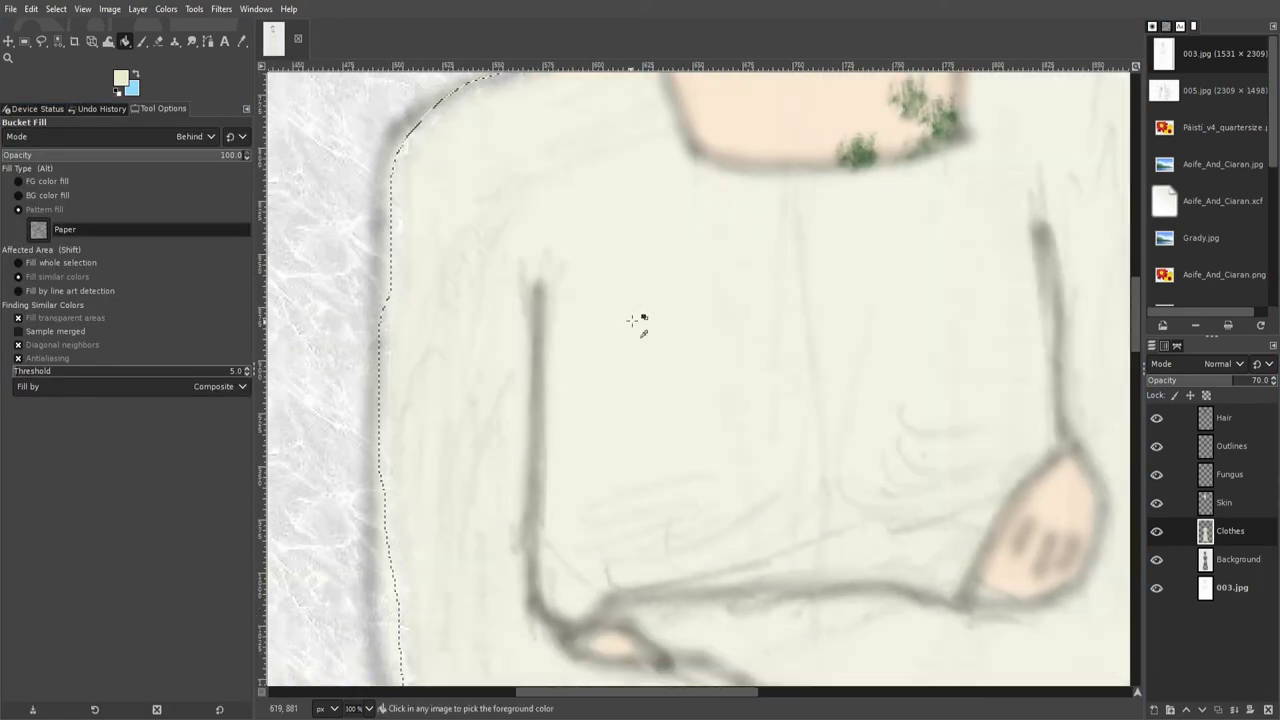
{"action": "scroll", "coordinate": [674, 342], "scroll_direction": "down", "scroll_amount": 3}
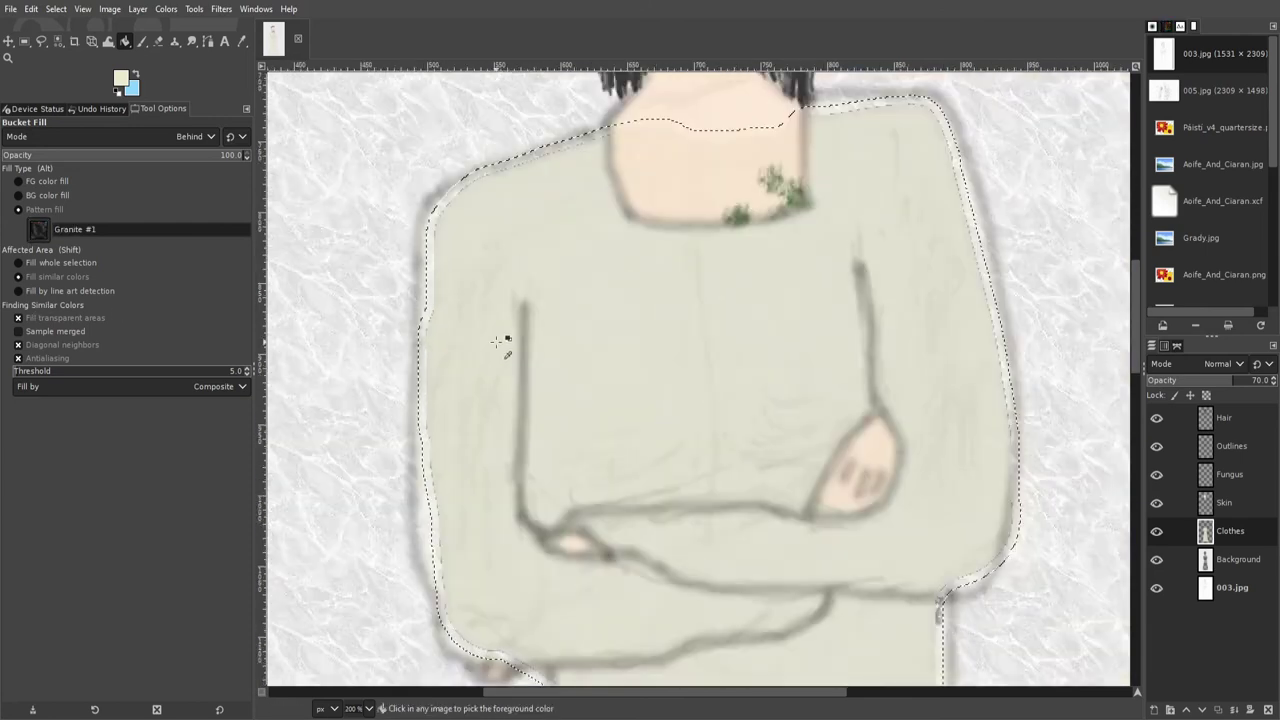
{"action": "scroll", "coordinate": [520, 290], "scroll_direction": "up", "scroll_amount": 2}
{"action": "scroll", "coordinate": [73, 228], "scroll_direction": "up", "scroll_amount": 10}
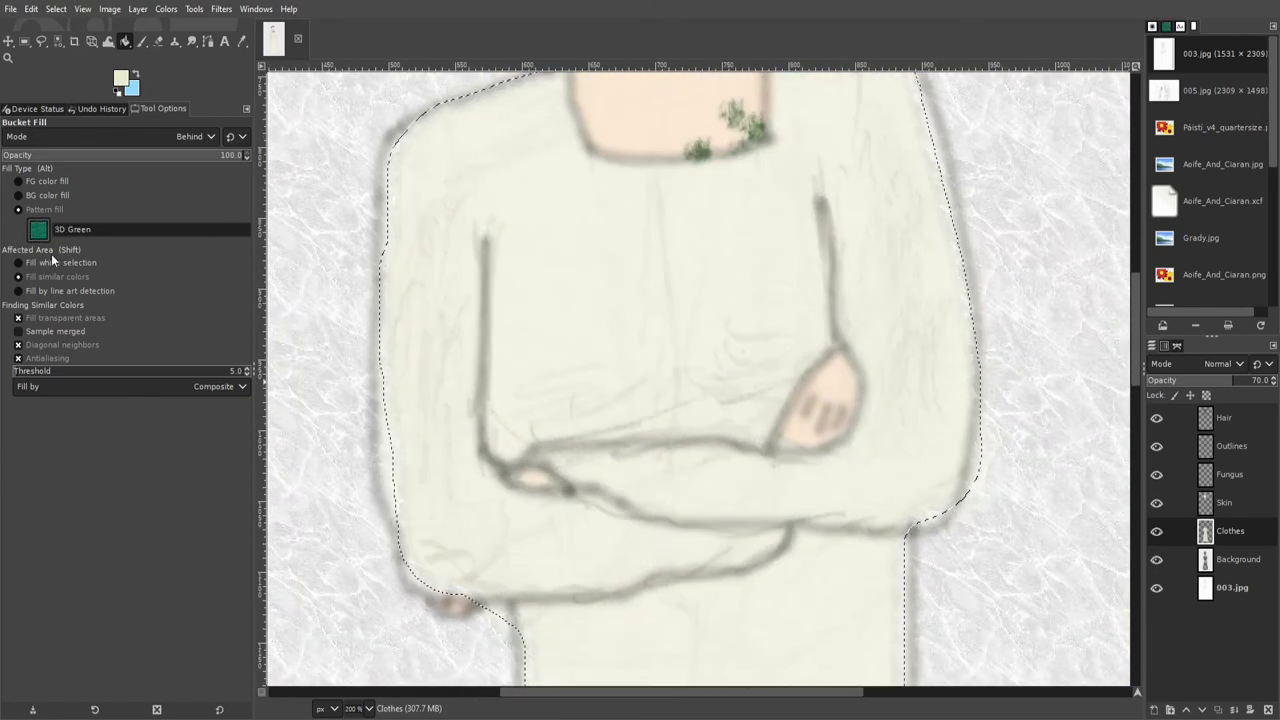
{"action": "scroll", "coordinate": [73, 228], "scroll_direction": "up", "scroll_amount": 2}
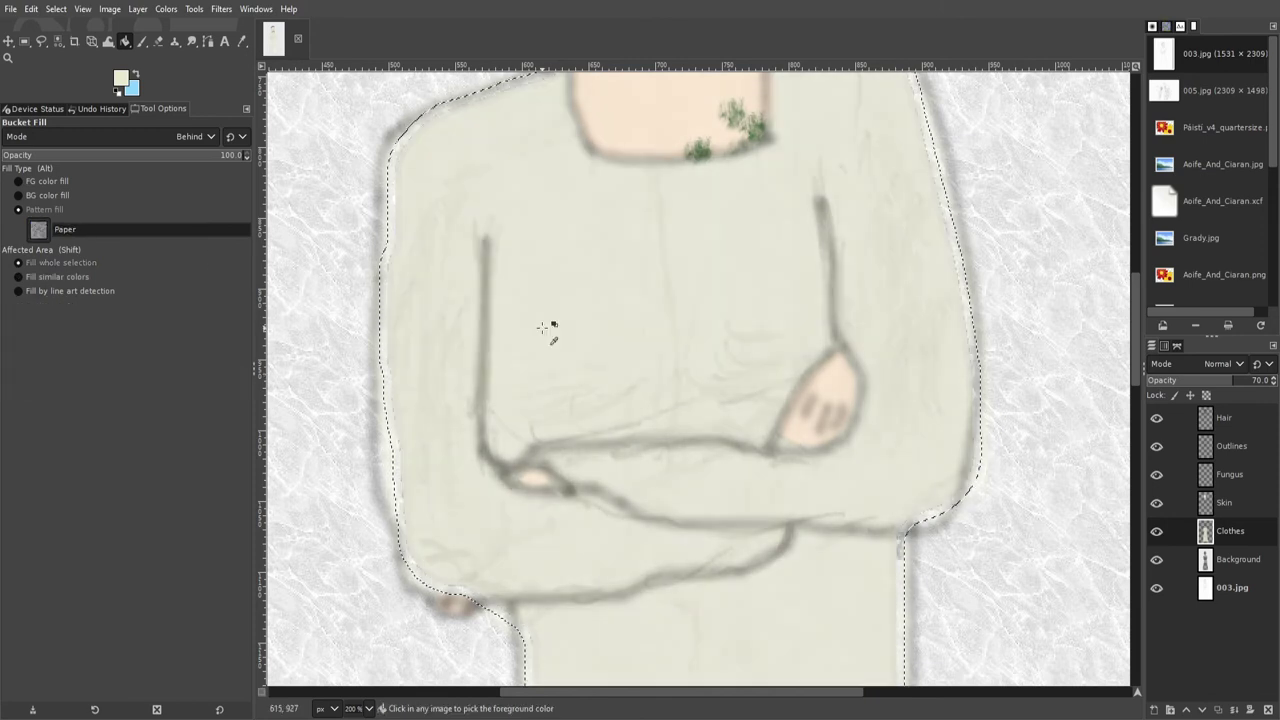
{"action": "key", "text": "s"}
- Airbrush a straight black floor line at size 30 on the Outlines layer, on both sides of the dress just above its hem
{"action": "scroll", "coordinate": [390, 313], "scroll_direction": "down", "scroll_amount": 2}
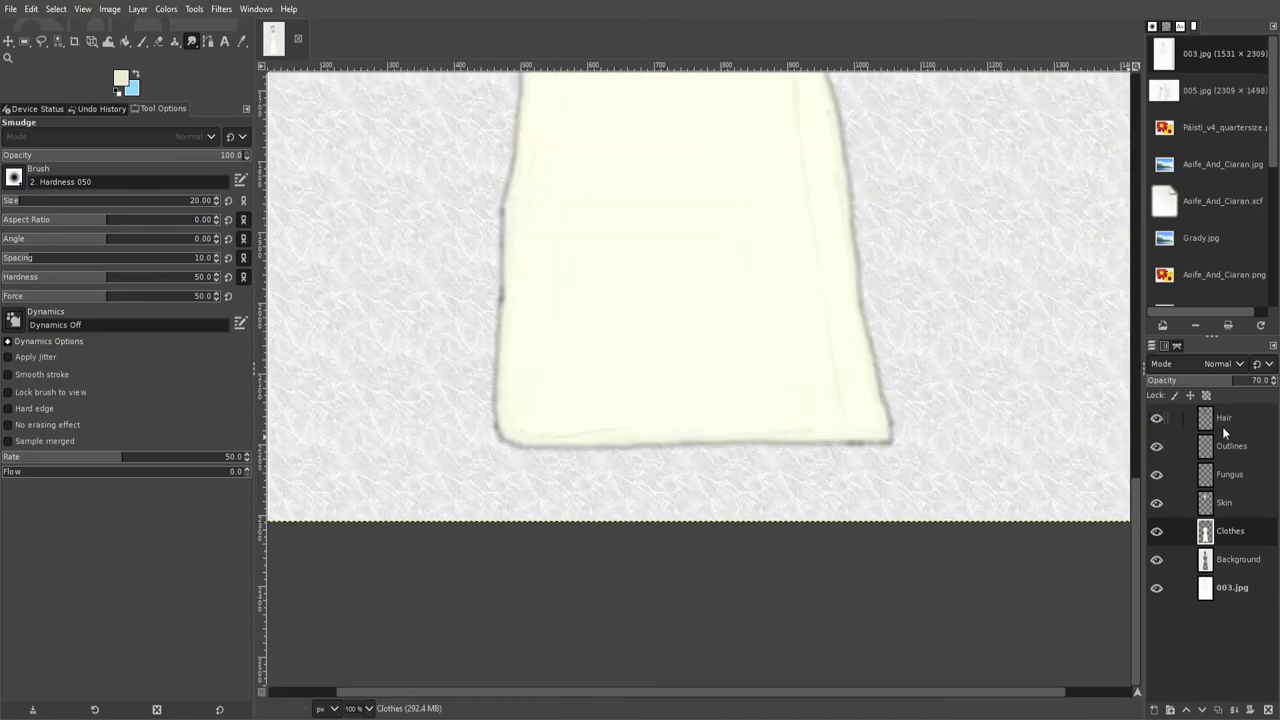
{"action": "left_click", "coordinate": [1226, 442]}
{"action": "key", "text": "a"}
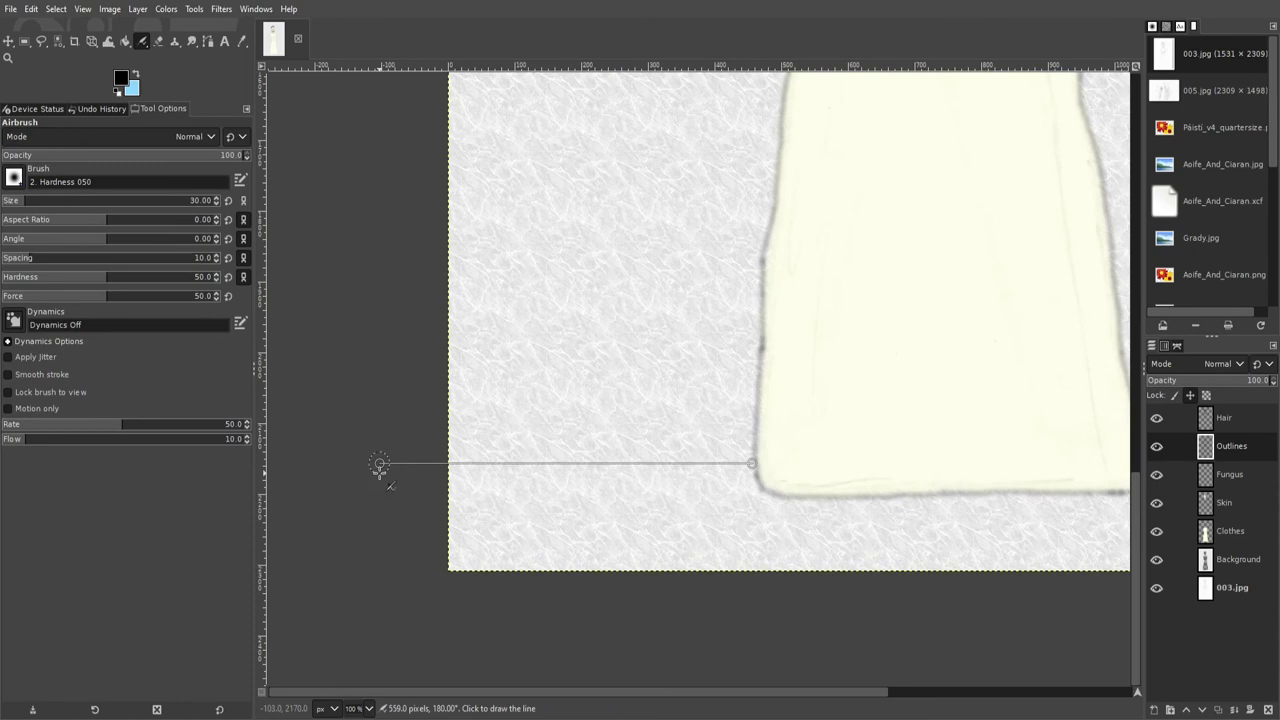
{"action": "scroll", "coordinate": [379, 465], "scroll_direction": "right", "scroll_amount": 5}
{"action": "left_click", "coordinate": [792, 462], "text": "shift"}
{"action": "left_click", "coordinate": [1106, 456], "text": "shift"}
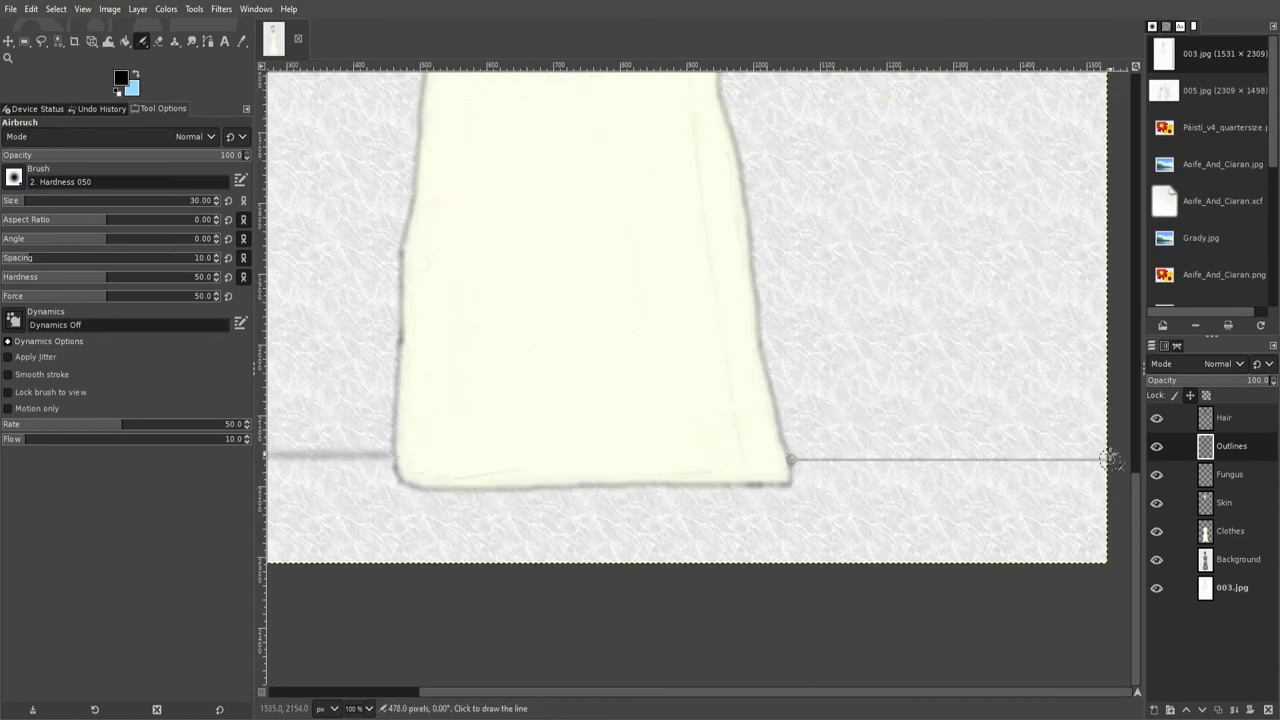
- Select the strip below the floor line across the Background layer and fill it with a tiled marble pattern
{"action": "key", "text": "Page_Down"}
{"action": "key", "text": "Page_Down"}
{"action": "key", "text": "Page_Down"}
{"action": "key", "text": "Page_Down"}
{"action": "key", "text": "r"}
{"action": "left_click_drag", "start_coordinate": [306, 451], "coordinate": [760, 540]}
{"action": "key", "text": "shift+b"}
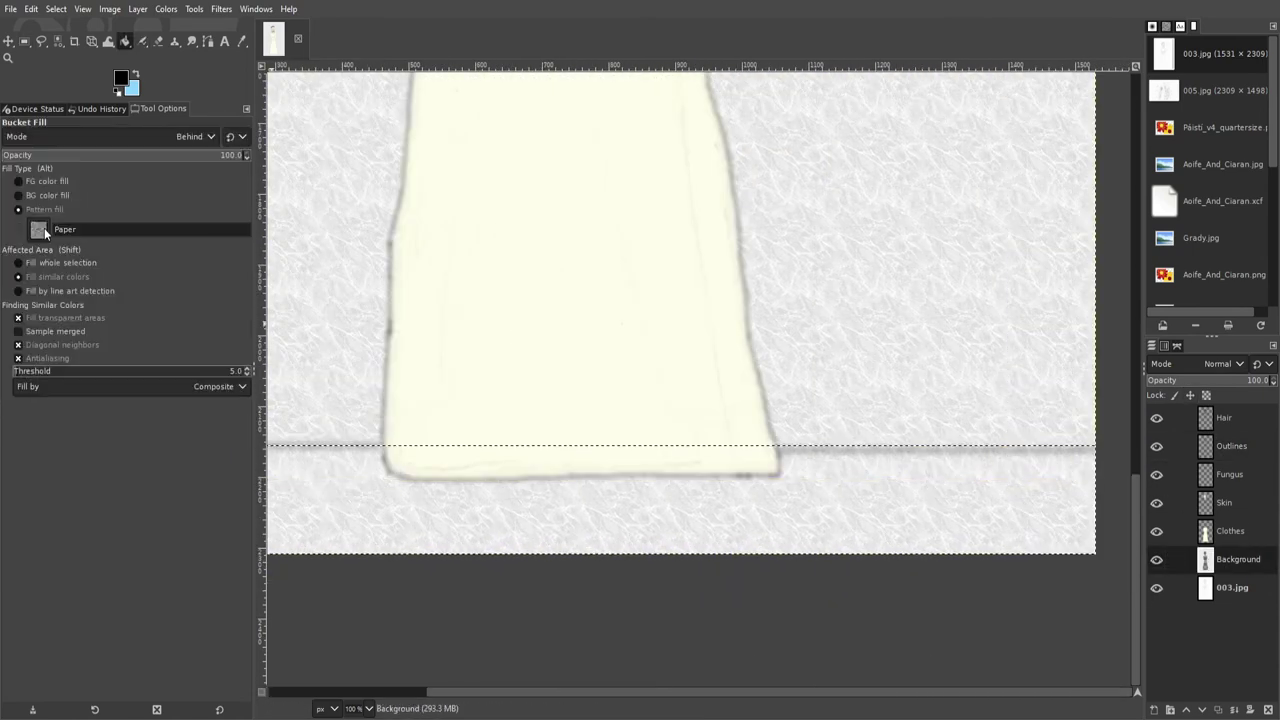
{"action": "type", "text": "Marbl"}
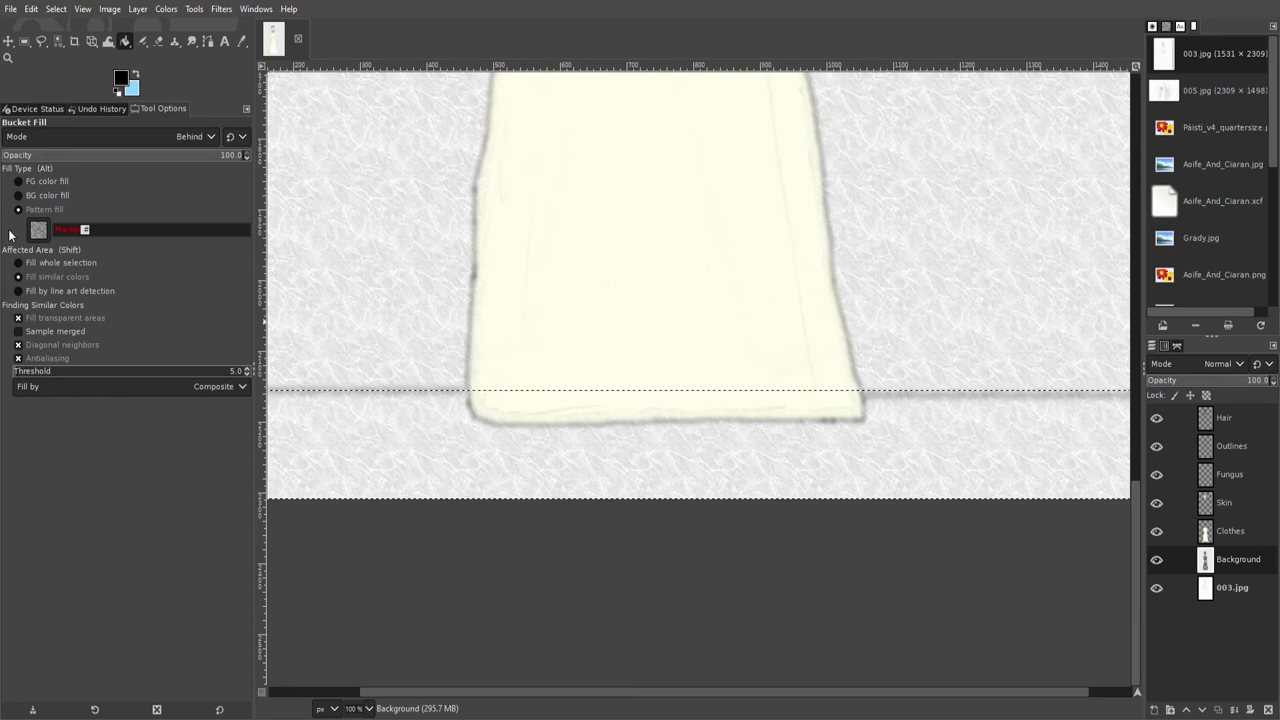
{"action": "left_click", "coordinate": [345, 430]}
- Apply a Perspective transform to the floor strip, spreading its lower corners well beyond both sides of the canvas
{"action": "scroll", "coordinate": [466, 390], "scroll_direction": "down", "scroll_amount": 3}
{"action": "key", "text": "shift+p"}
{"action": "left_click", "coordinate": [372, 393]}
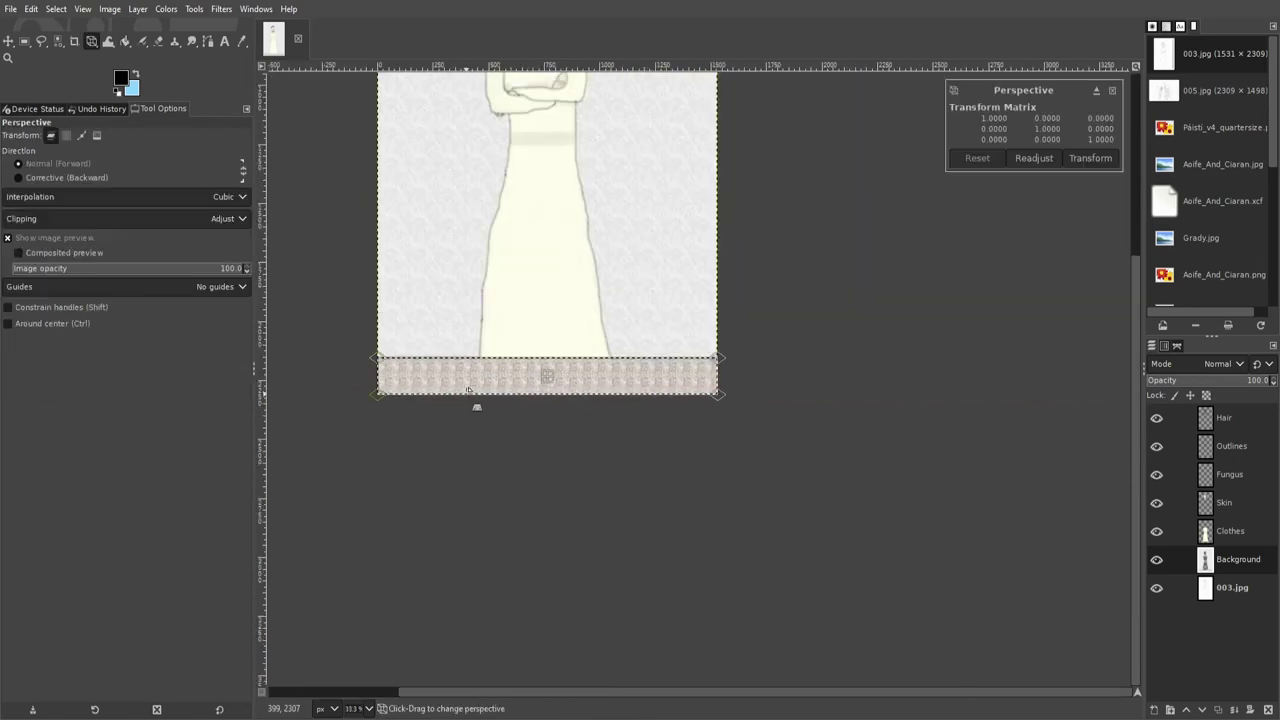
{"action": "left_click_drag", "start_coordinate": [372, 393], "coordinate": [296, 394]}
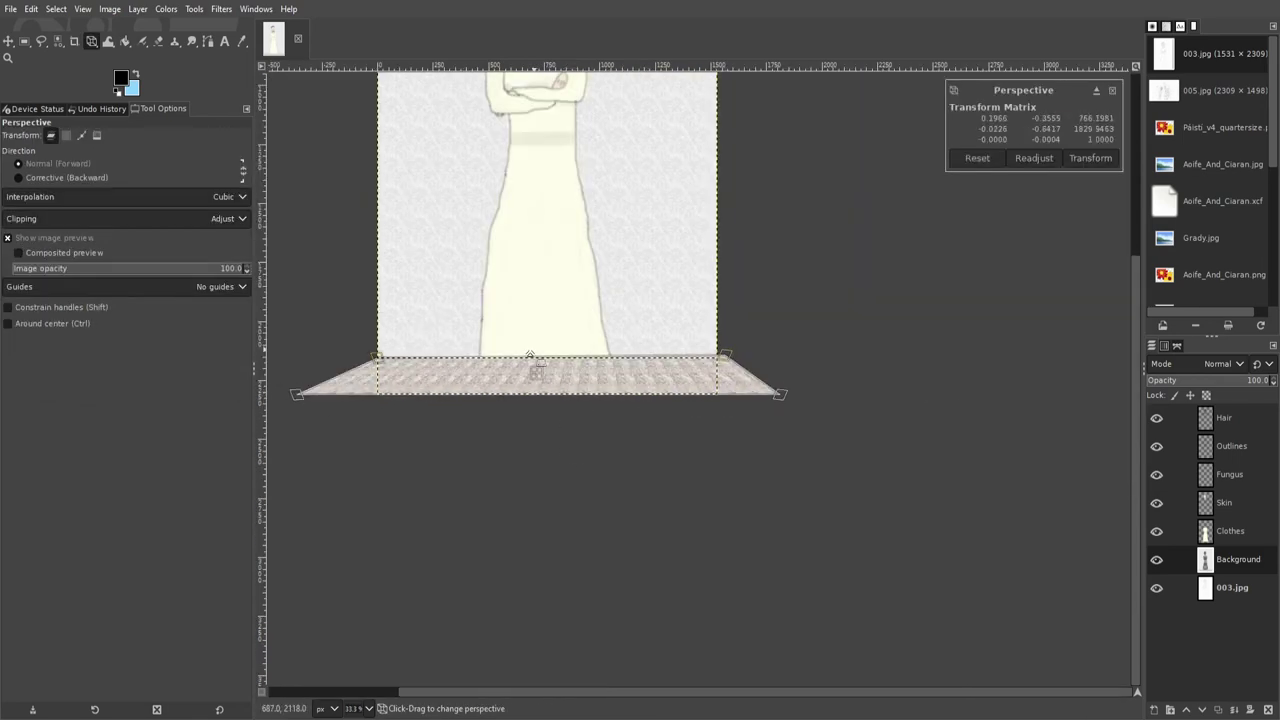
{"action": "key", "text": "Return"}
- Convert the floating floor selection into a new layer and ready the Eraser at size 30
{"action": "scroll", "coordinate": [723, 443], "scroll_direction": "up", "scroll_amount": 5, "text": "ctrl"}
{"action": "key", "text": "shift+e"}
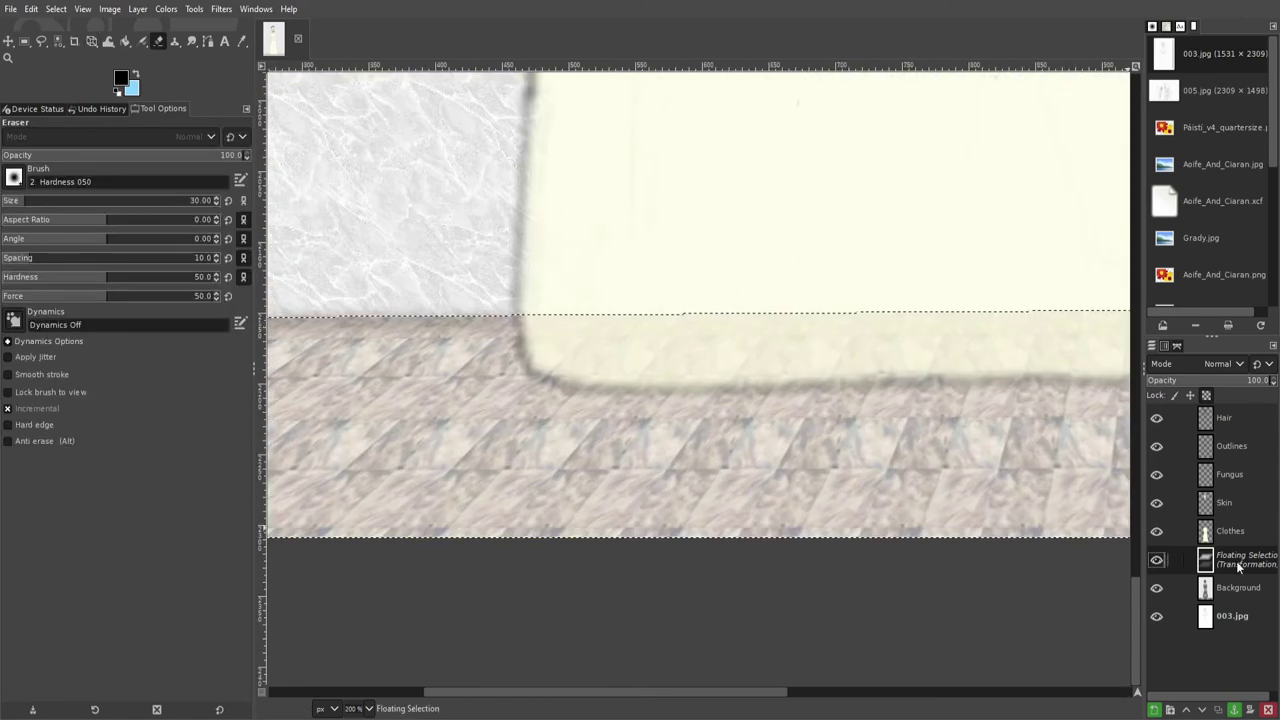
{"action": "key", "text": "shift+ctrl+n"}
- Try erasing the floor pattern where it overlaps the dress's hem, and undo the strokes
{"action": "left_click_drag", "start_coordinate": [650, 345], "coordinate": [808, 326]}
{"action": "scroll", "coordinate": [760, 330], "scroll_direction": "right", "scroll_amount": 5}
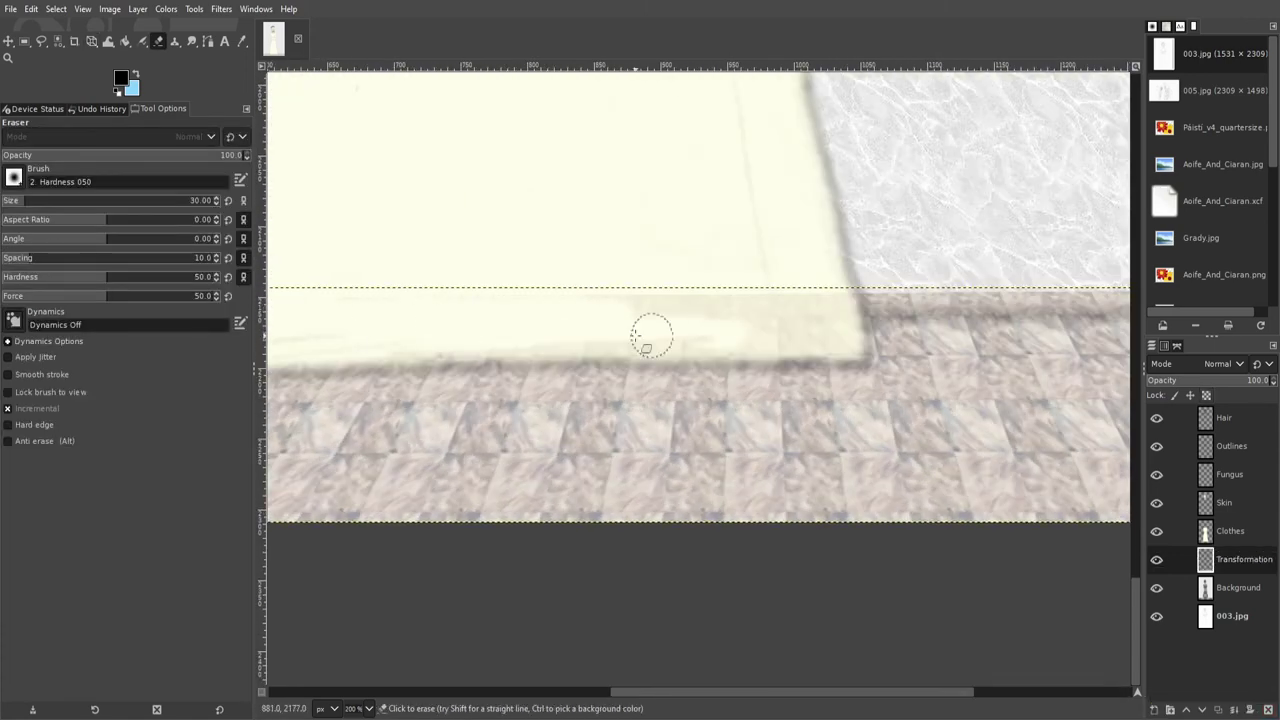
{"action": "scroll", "coordinate": [434, 328], "scroll_direction": "left", "scroll_amount": 2}
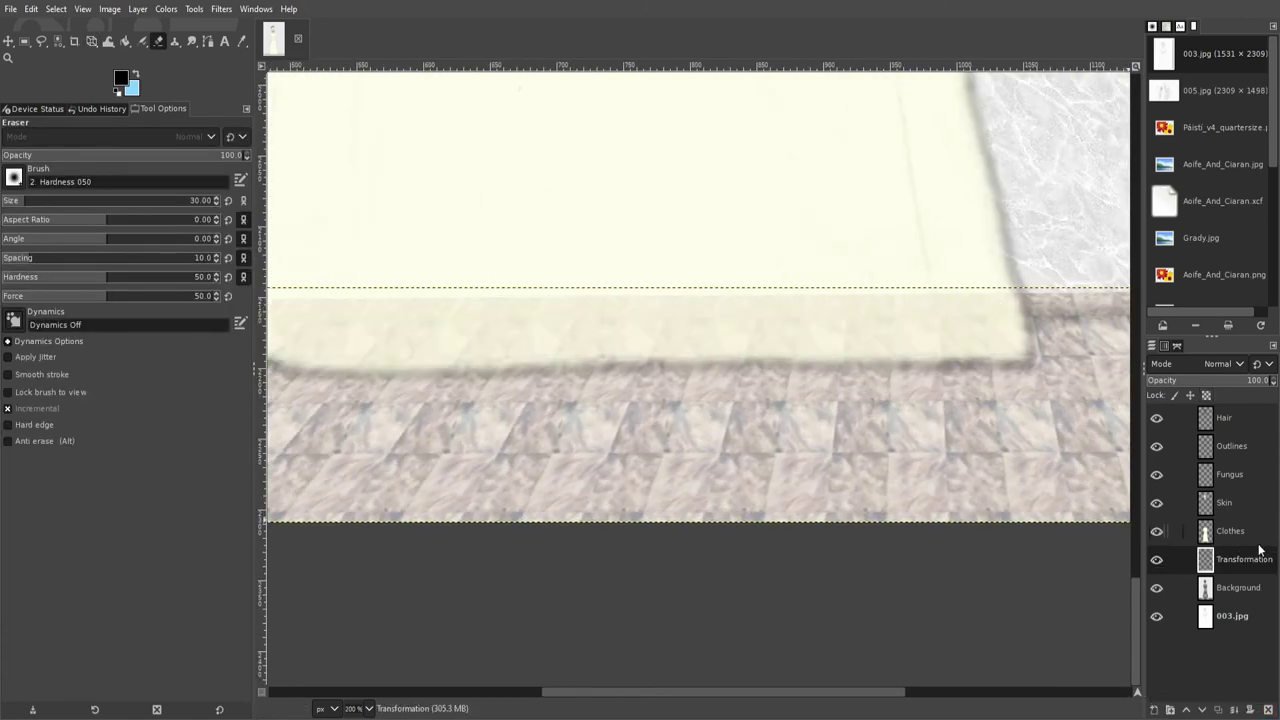
- Rename the transformed layer Floor and move it down about 16 pixels
{"action": "type", "text": "Floor"}
{"action": "key", "text": "Return"}
{"action": "key", "text": "minus"}
{"action": "key", "text": "m"}
{"action": "left_click_drag", "start_coordinate": [830, 368], "coordinate": [830, 450]}
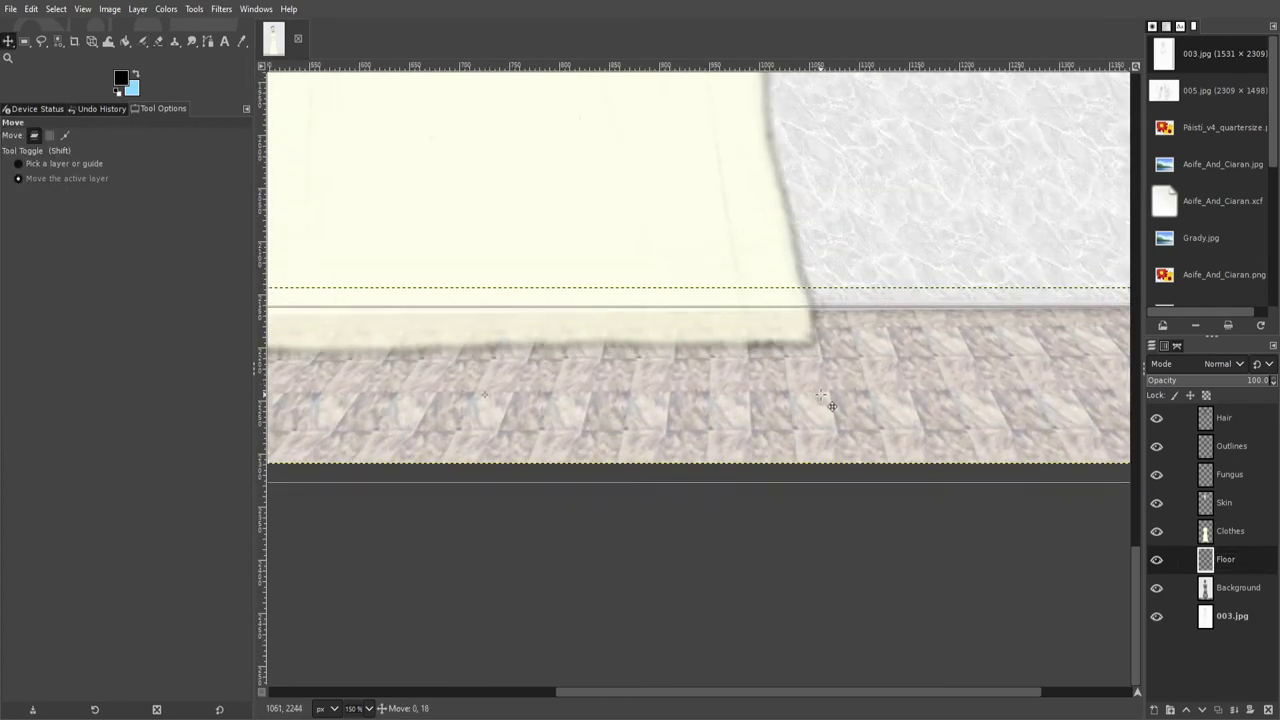
- Select the dress's area from the Clothes layer and erase the overlapping floor pattern inside it on the Floor layer
{"action": "key", "text": "shift+e"}
{"action": "scroll", "coordinate": [490, 330], "scroll_direction": "up", "scroll_amount": 2}
{"action": "key", "text": "u"}
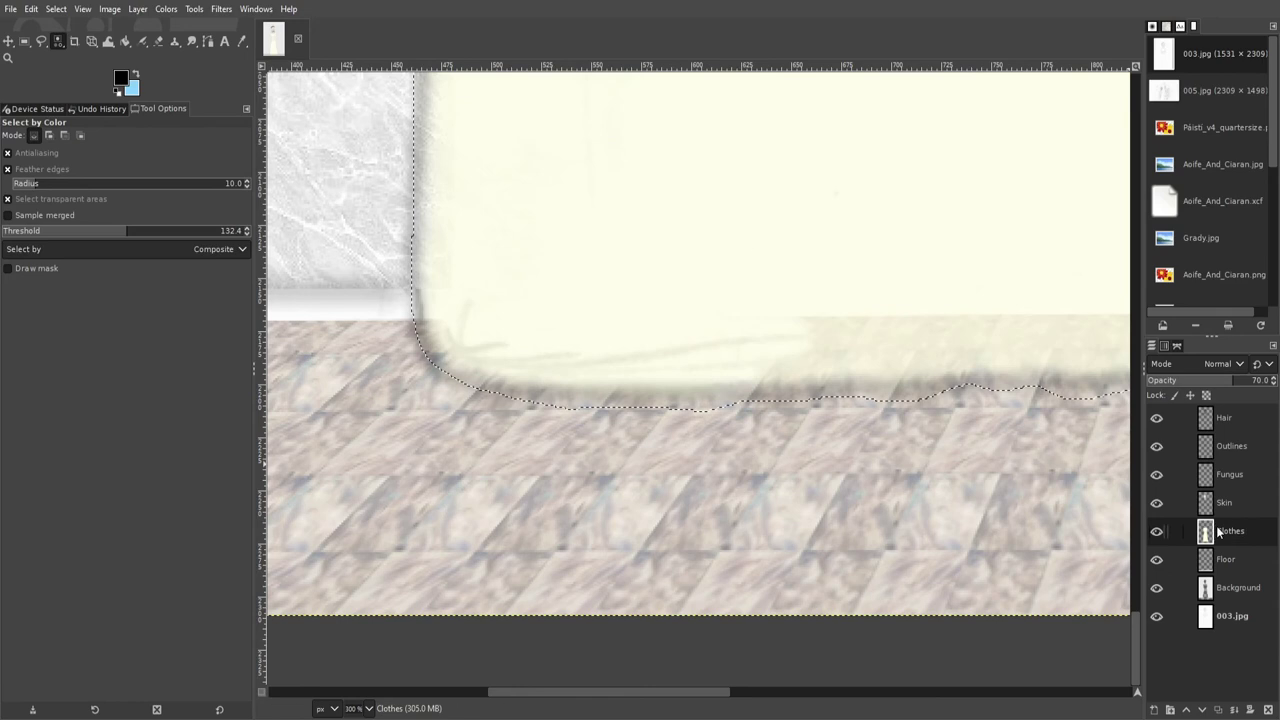
{"action": "left_click", "coordinate": [903, 350]}
{"action": "scroll", "coordinate": [903, 350], "scroll_direction": "right", "scroll_amount": 3}
{"action": "key", "text": "shift+e"}
{"action": "left_click_drag", "start_coordinate": [555, 293], "coordinate": [829, 286]}
{"action": "scroll", "coordinate": [829, 286], "scroll_direction": "right", "scroll_amount": 3}
{"action": "left_click_drag", "start_coordinate": [583, 303], "coordinate": [811, 286]}
- Erase stray Background layer pattern along the inside edge of the dress, from the hem up to the sleeve
{"action": "scroll", "coordinate": [811, 286], "scroll_direction": "left", "scroll_amount": 6}
{"action": "scroll", "coordinate": [530, 285], "scroll_direction": "up", "scroll_amount": 4}
{"action": "scroll", "coordinate": [600, 340], "scroll_direction": "left", "scroll_amount": 5}
{"action": "key", "text": "Page_Down"}
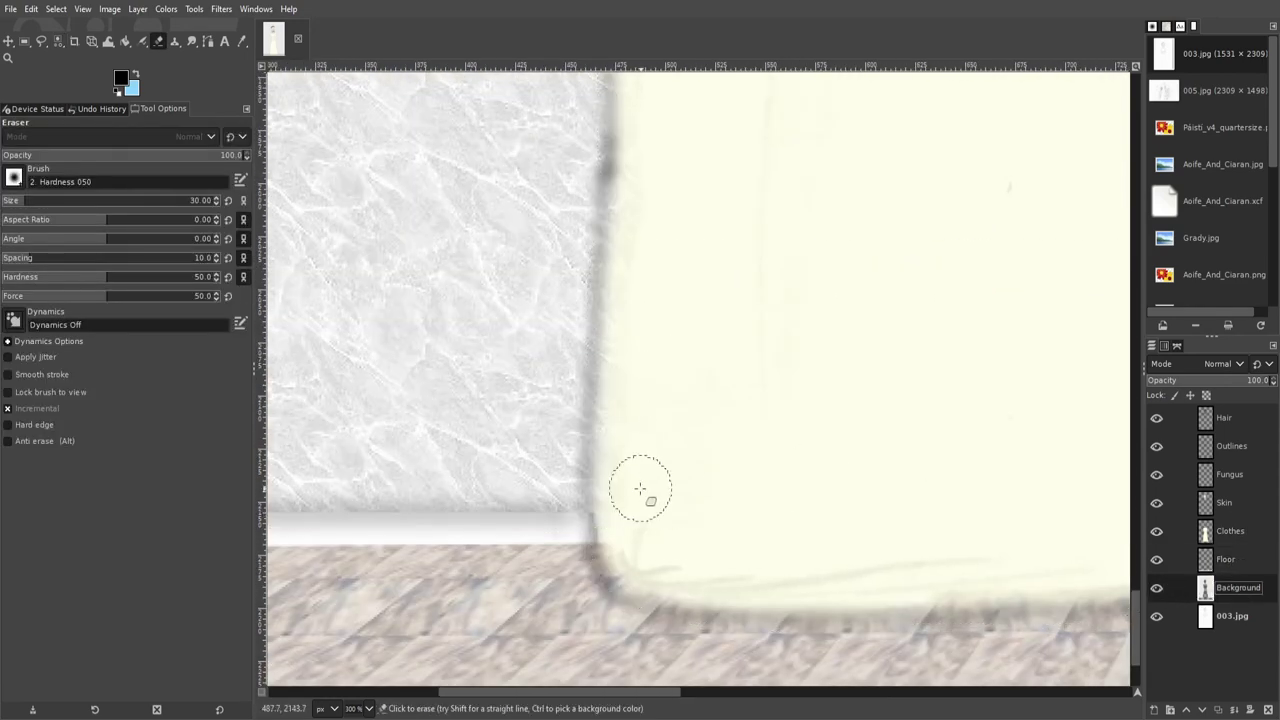
{"action": "scroll", "coordinate": [660, 210], "scroll_direction": "up", "scroll_amount": 10}
{"action": "scroll", "coordinate": [763, 286], "scroll_direction": "right", "scroll_amount": 3}
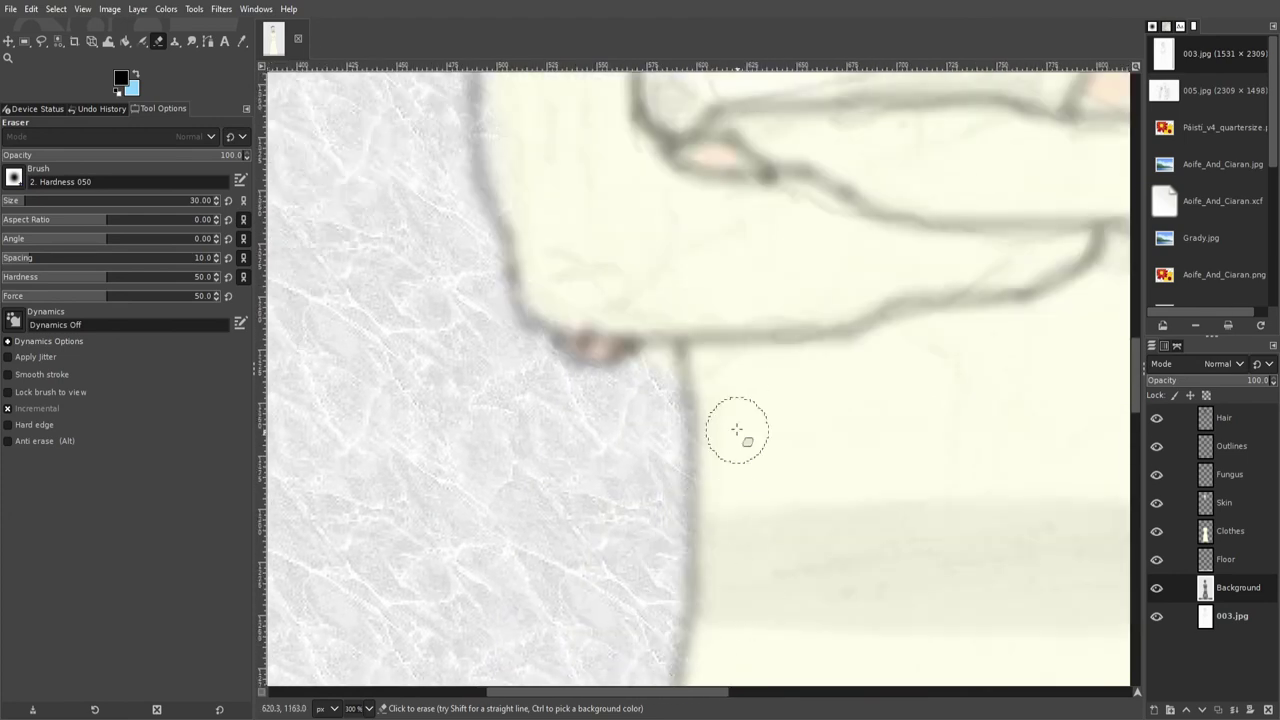
- Sample the dress's cream colour and touch up the sleeve edges on the Clothes layer with a size 30 Paintbrush
{"action": "scroll", "coordinate": [532, 270], "scroll_direction": "up", "scroll_amount": 3}
{"action": "key", "text": "Page_Up"}
{"action": "key", "text": "Page_Up"}
{"action": "key", "text": "p"}
{"action": "left_click", "coordinate": [677, 266], "text": "ctrl"}
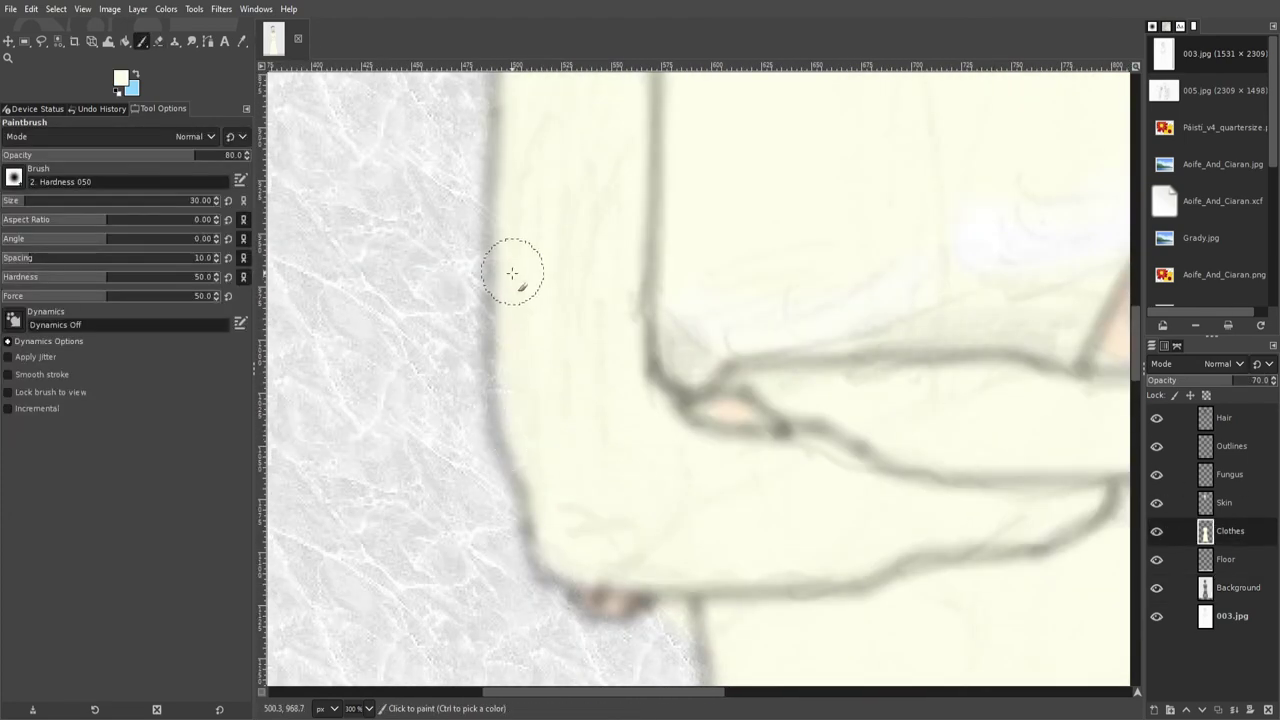
{"action": "scroll", "coordinate": [640, 210], "scroll_direction": "up", "scroll_amount": 4}
{"action": "scroll", "coordinate": [352, 286], "scroll_direction": "right", "scroll_amount": 5}
{"action": "scroll", "coordinate": [766, 323], "scroll_direction": "right", "scroll_amount": 8}
- Clean up the skirt's other edge and hem on the Clothes layer with the Eraser and Paintbrush, temporarily hiding the 003.jpg layer
{"action": "key", "text": "shift+e"}
{"action": "scroll", "coordinate": [789, 149], "scroll_direction": "up", "scroll_amount": 3}
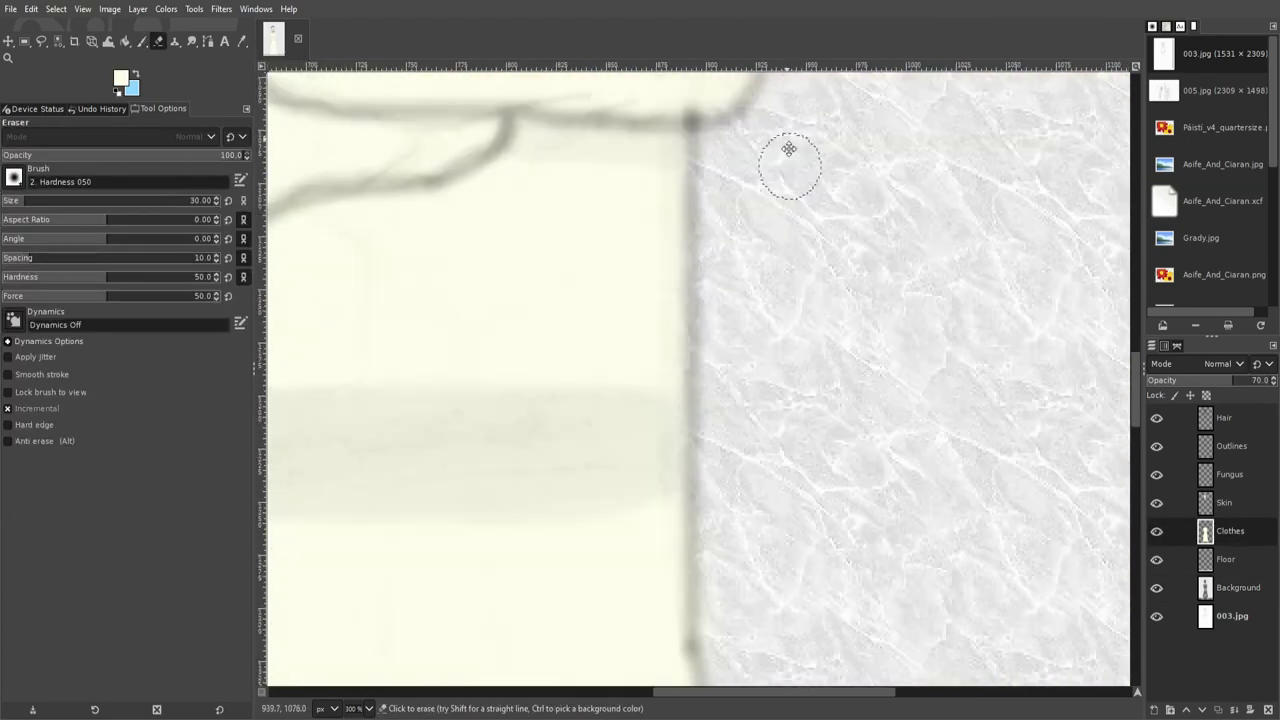
{"action": "scroll", "coordinate": [740, 252], "scroll_direction": "down", "scroll_amount": 3}
{"action": "scroll", "coordinate": [790, 300], "scroll_direction": "down", "scroll_amount": 5}
{"action": "key", "text": "p"}
{"action": "scroll", "coordinate": [720, 243], "scroll_direction": "right", "scroll_amount": 3}
{"action": "scroll", "coordinate": [735, 300], "scroll_direction": "down", "scroll_amount": 10}
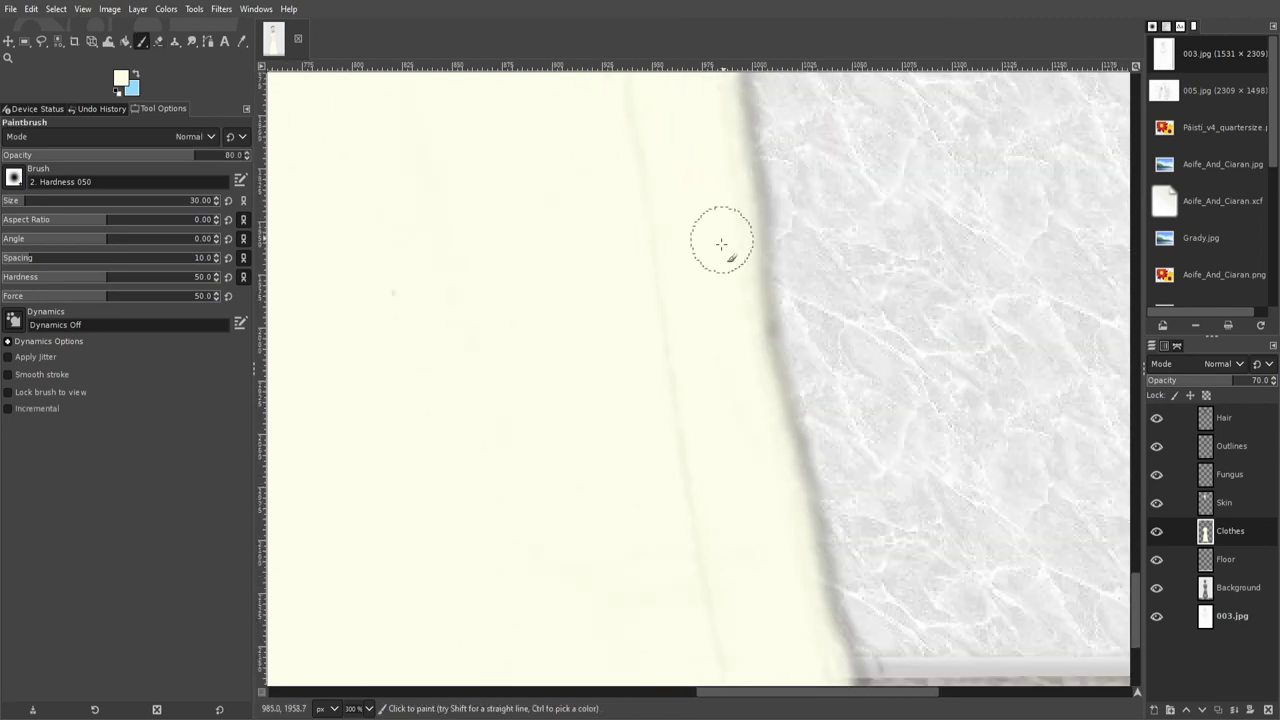
{"action": "scroll", "coordinate": [500, 314], "scroll_direction": "left", "scroll_amount": 10}
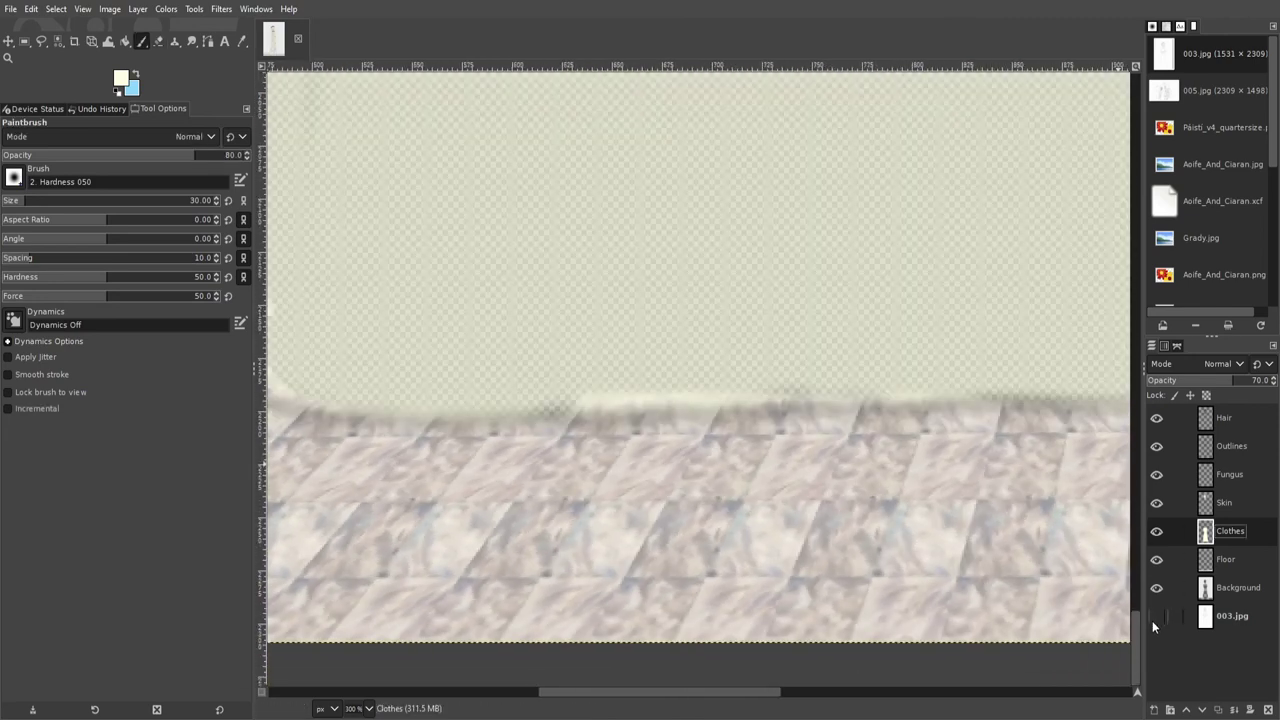
{"action": "scroll", "coordinate": [862, 411], "scroll_direction": "down", "scroll_amount": 2}
{"action": "scroll", "coordinate": [640, 408], "scroll_direction": "left", "scroll_amount": 3}
{"action": "scroll", "coordinate": [422, 406], "scroll_direction": "up", "scroll_amount": 1}
- Isolate the gap between wall and floor on the Background layer with a selection and start painting its left end grey
{"action": "key", "text": "Page_Down"}
{"action": "key", "text": "Page_Down"}
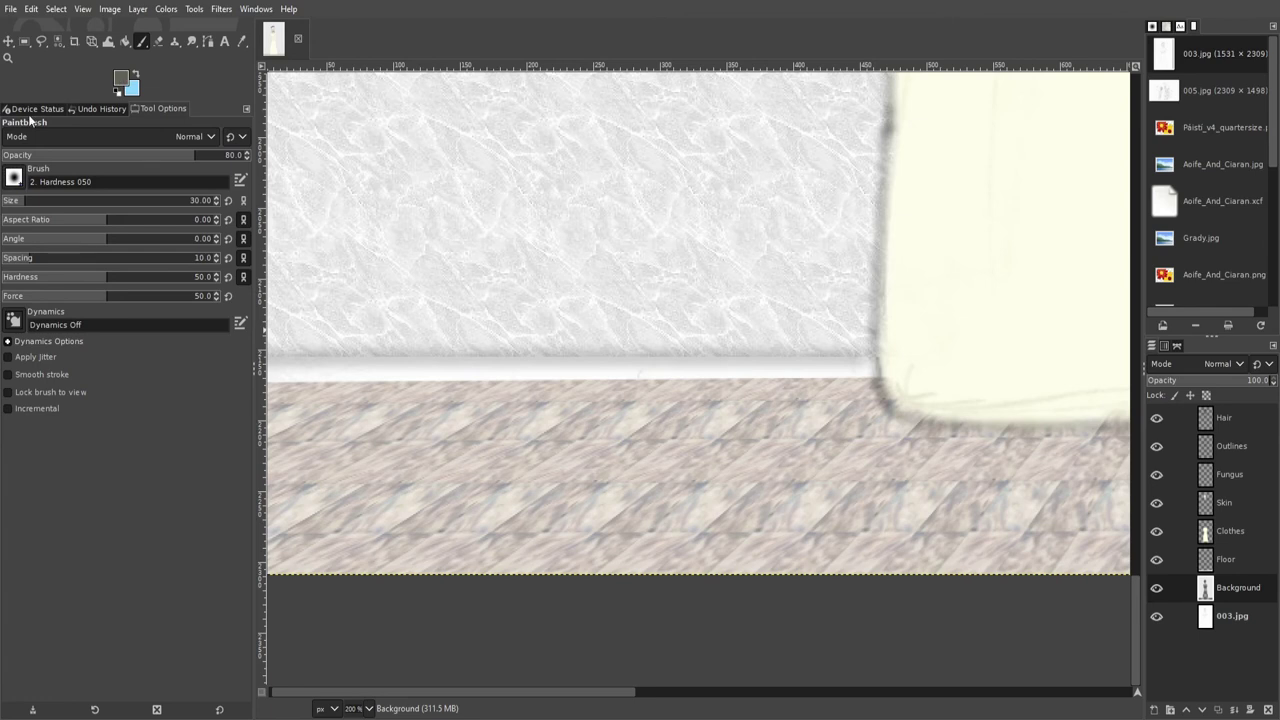
{"action": "scroll", "coordinate": [614, 254], "scroll_direction": "left", "scroll_amount": 5}
{"action": "key", "text": "u"}
{"action": "left_click", "coordinate": [748, 394]}
{"action": "key", "text": "p"}
{"action": "key", "text": "minus"}
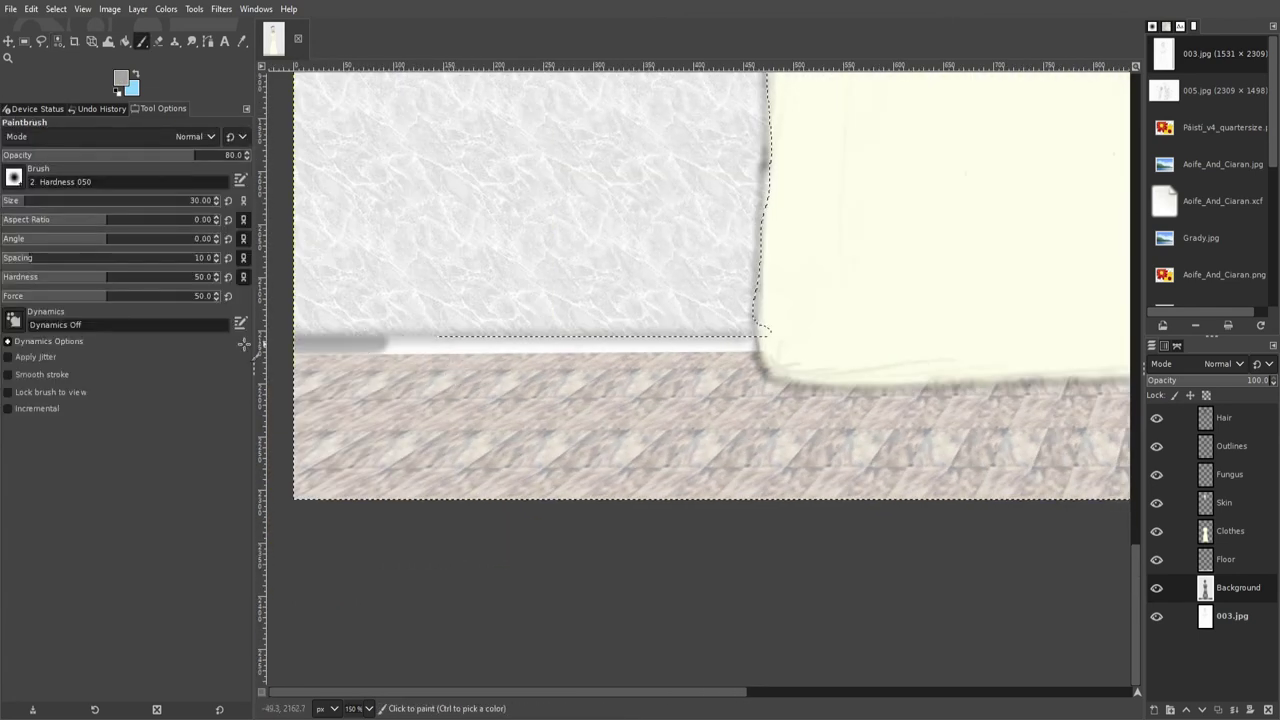
- Set the Paintbrush's opacity to 100 and paint a straight grey skirting strip between wall and floor beside the dress's right edge
{"action": "scroll", "coordinate": [709, 363], "scroll_direction": "right", "scroll_amount": 10}
{"action": "scroll", "coordinate": [951, 309], "scroll_direction": "down", "scroll_amount": 1}
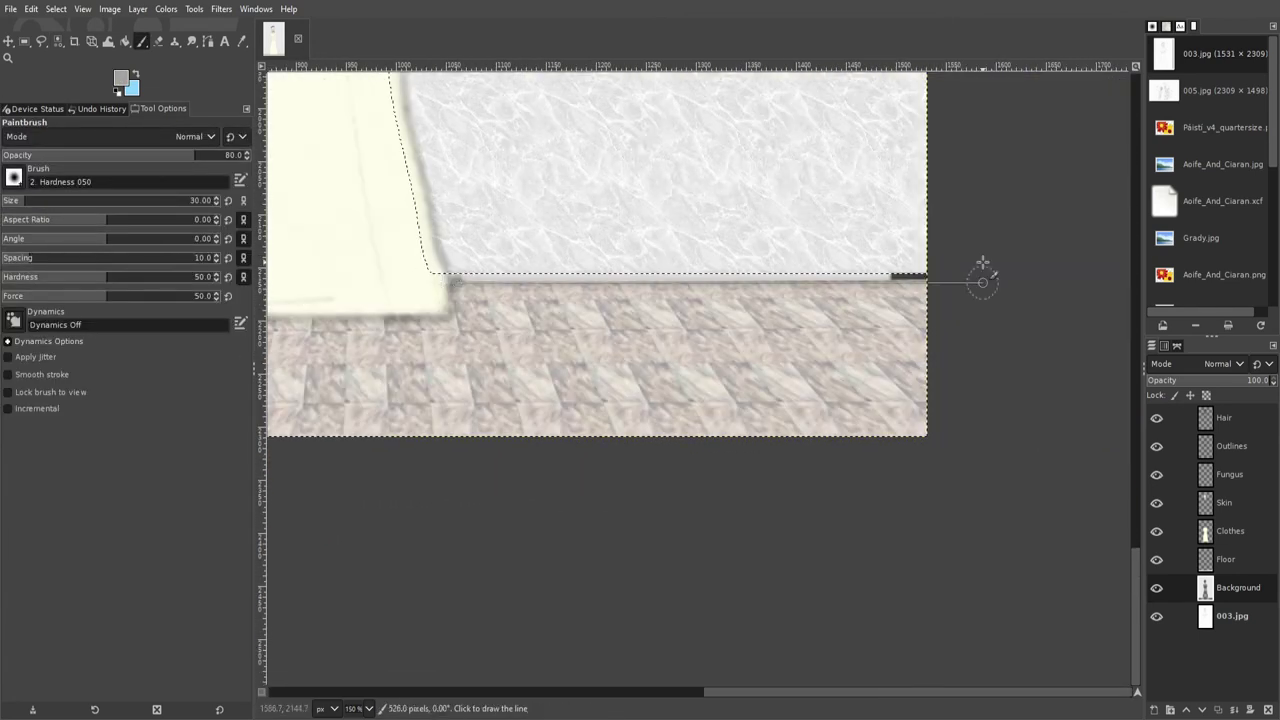
{"action": "left_click", "coordinate": [1000, 278], "text": "shift"}
{"action": "scroll", "coordinate": [492, 263], "scroll_direction": "left", "scroll_amount": 1}
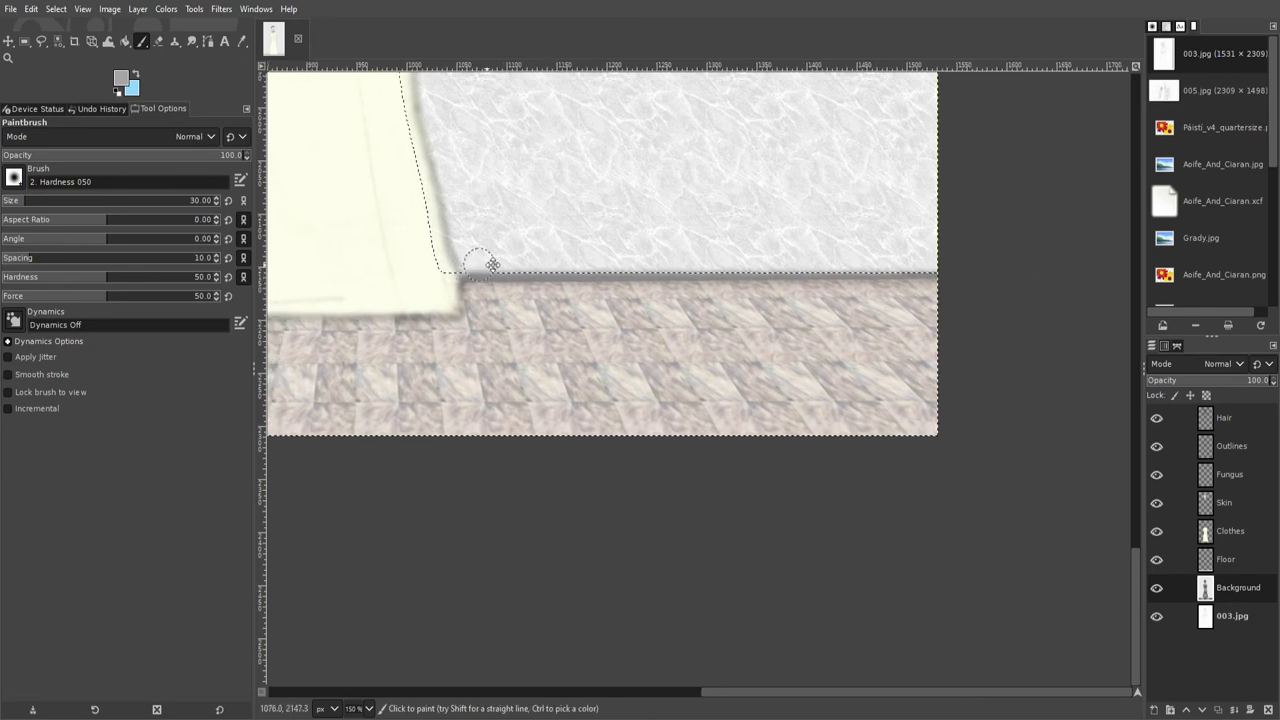
- Examine the whole figure against the marble wall, grey skirting strip and floor
{"action": "scroll", "coordinate": [492, 263], "scroll_direction": "left", "scroll_amount": 5}
{"action": "scroll", "coordinate": [609, 210], "scroll_direction": "down", "scroll_amount": 4, "text": "ctrl"}
{"action": "scroll", "coordinate": [640, 265], "scroll_direction": "up", "scroll_amount": 5, "text": "ctrl"}
{"action": "scroll", "coordinate": [620, 300], "scroll_direction": "down", "scroll_amount": 1, "text": "ctrl"}
{"action": "scroll", "coordinate": [774, 509], "scroll_direction": "down", "scroll_amount": 8}
{"action": "scroll", "coordinate": [838, 516], "scroll_direction": "down", "scroll_amount": 3, "text": "ctrl"}
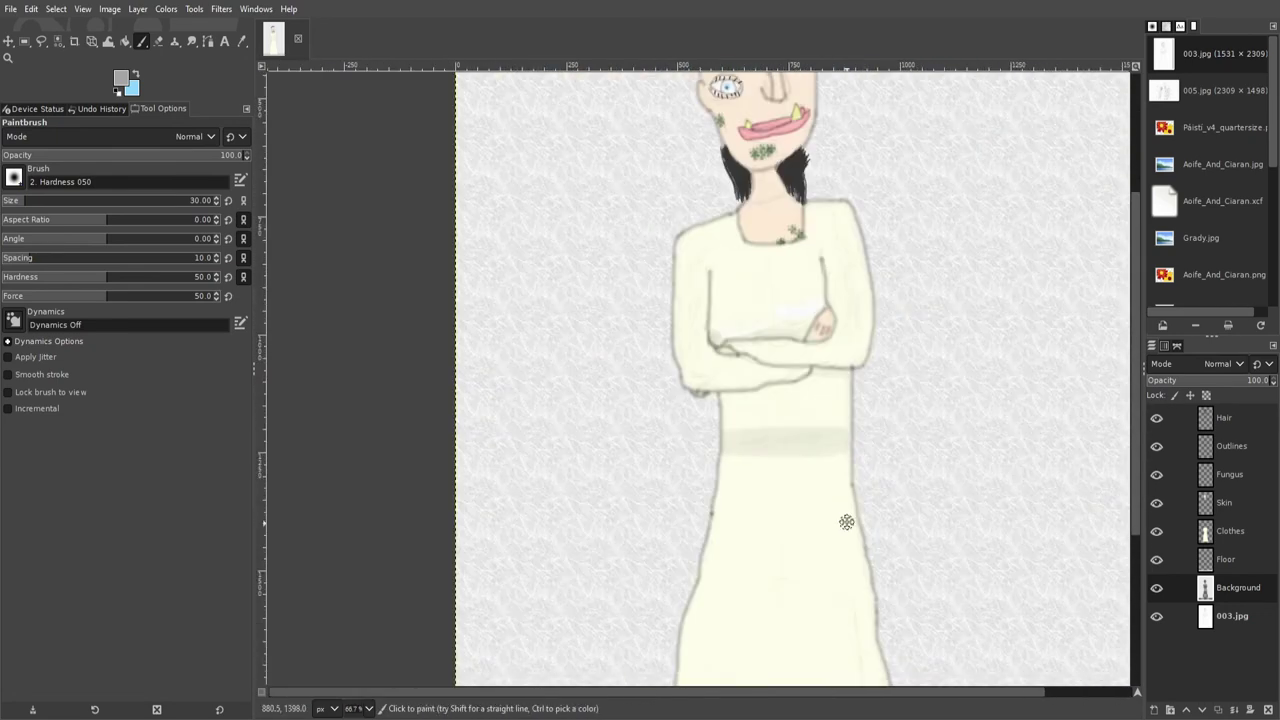
{"action": "scroll", "coordinate": [838, 516], "scroll_direction": "down", "scroll_amount": 5}
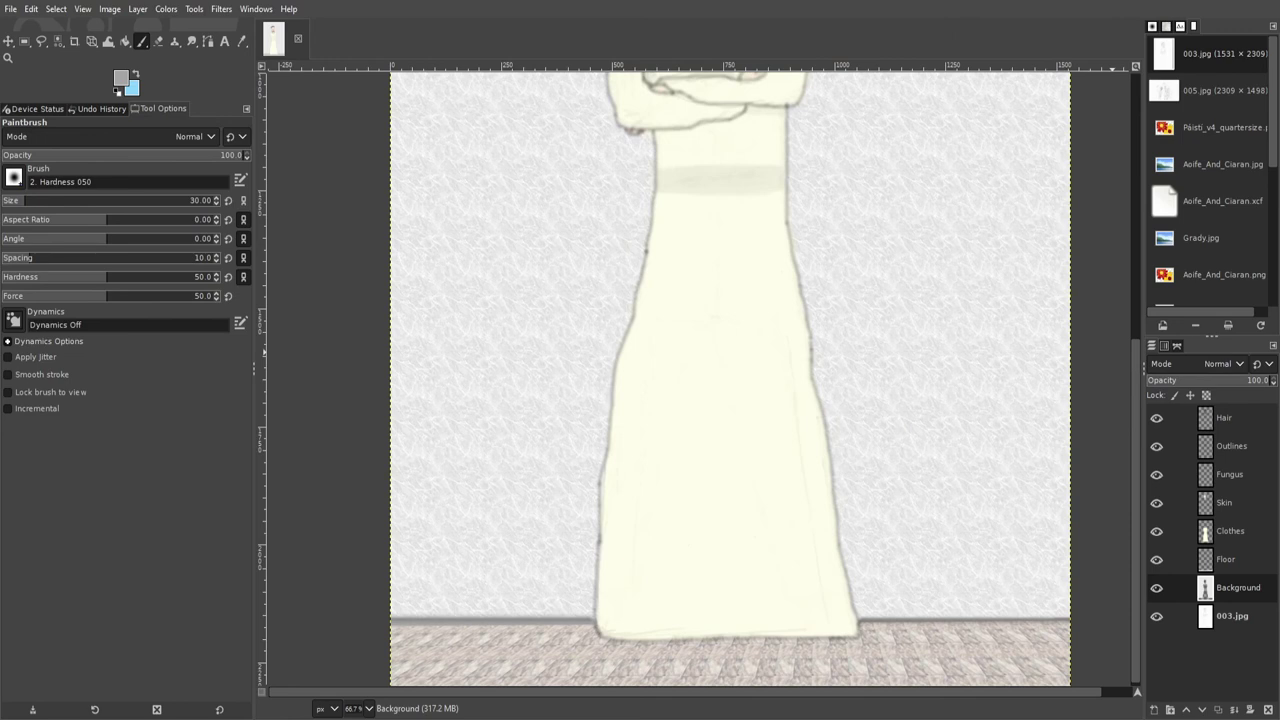